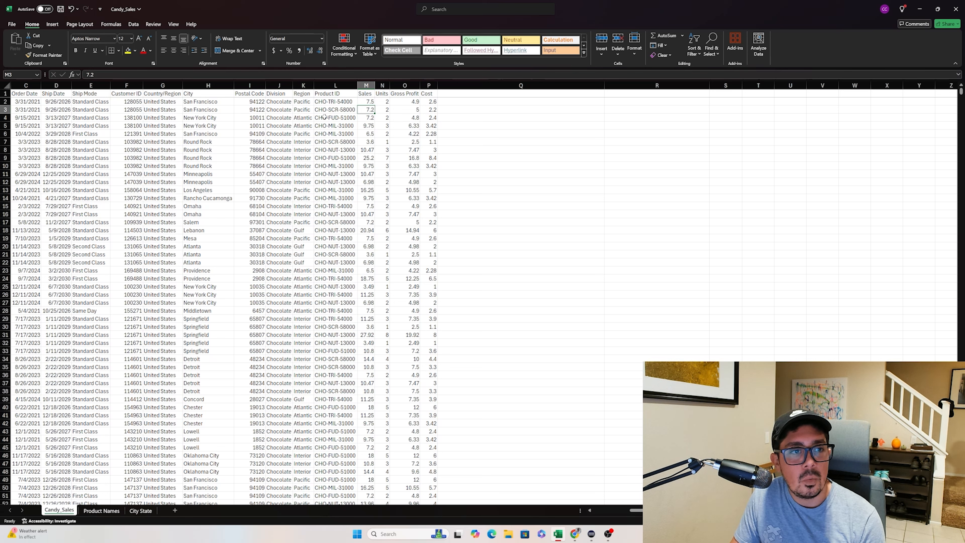
# Step: Examine the Product ID and Sales columns in Candy_Sales and the product ID-to-name table on the Product Names sheet
pyautogui.click(337, 101)
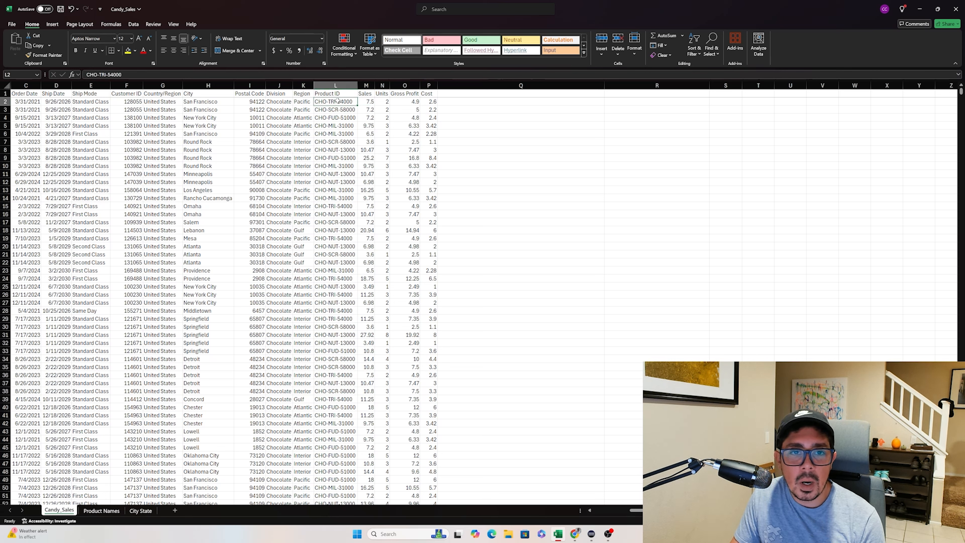
pyautogui.click(363, 101)
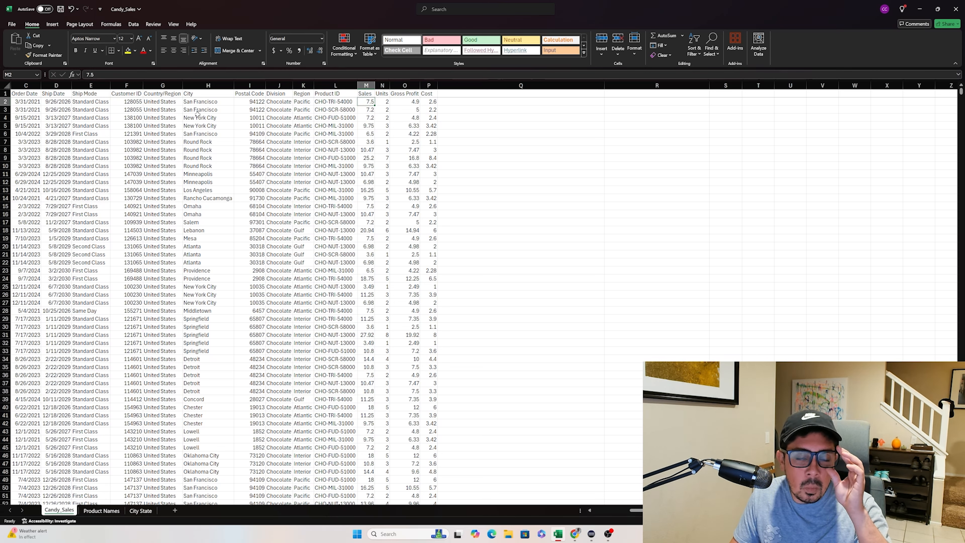
pyautogui.click(323, 102)
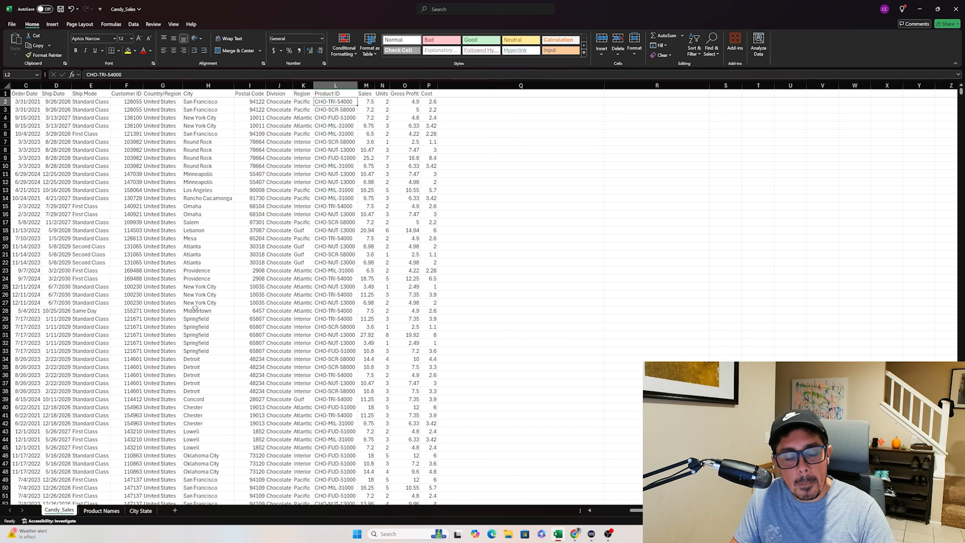
pyautogui.click(104, 513)
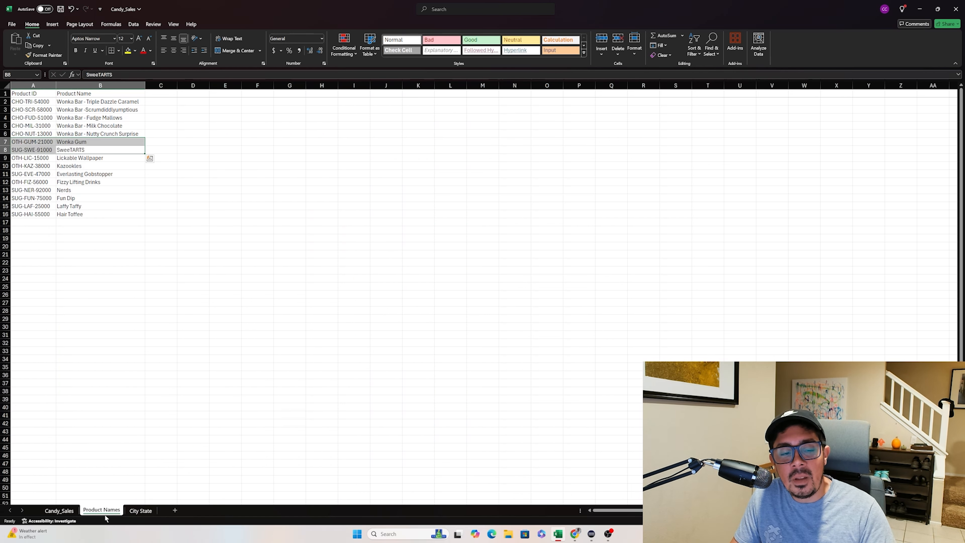
pyautogui.click(58, 172)
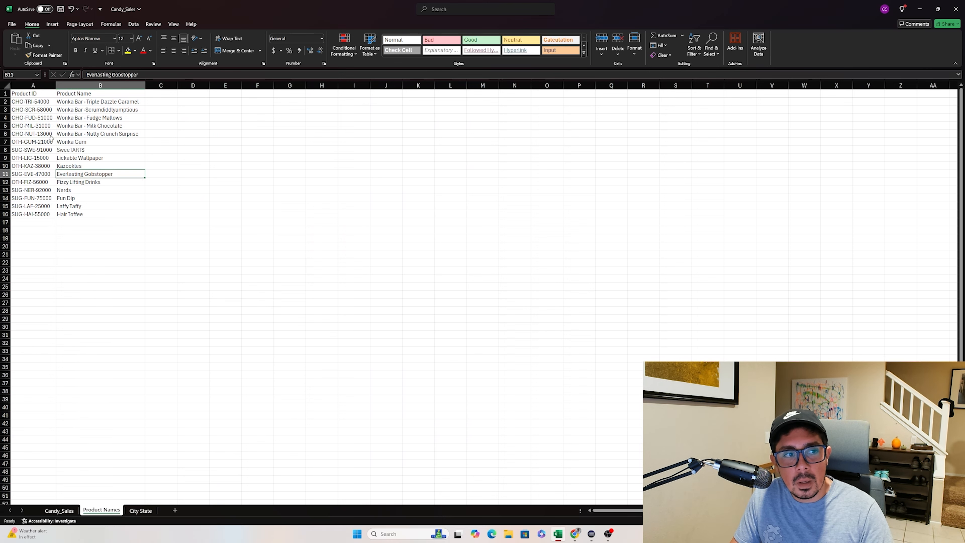
pyautogui.click(35, 93)
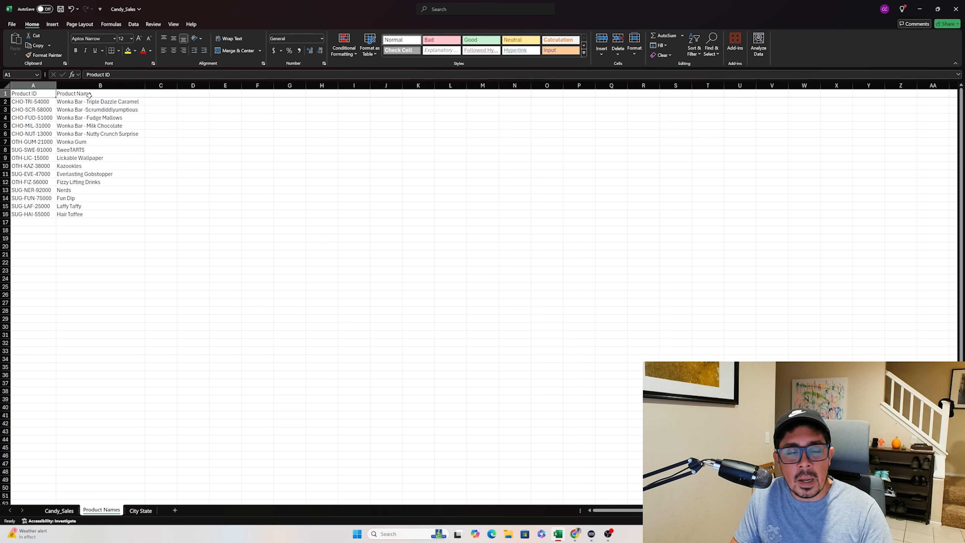
pyautogui.click(89, 95)
# Step: Examine the horizontal city and state/province rows on the City State sheet
pyautogui.click(140, 510)
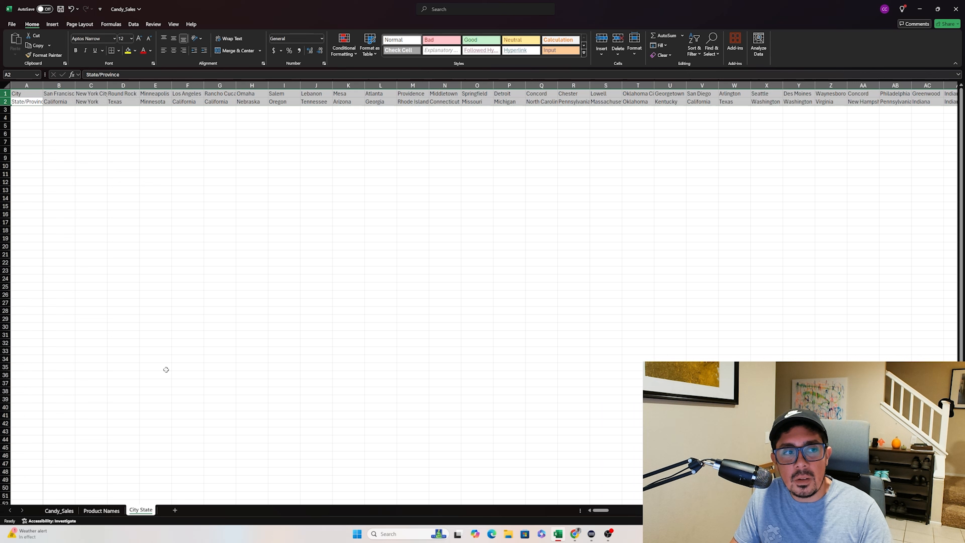
pyautogui.click(27, 93)
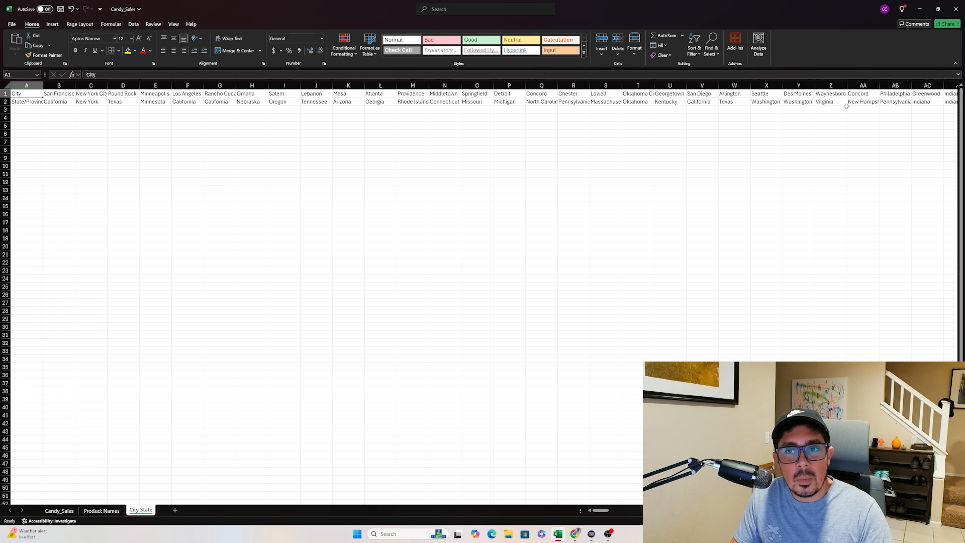
pyautogui.keyDown('shift'); pyautogui.click(864, 102); pyautogui.keyUp('shift')
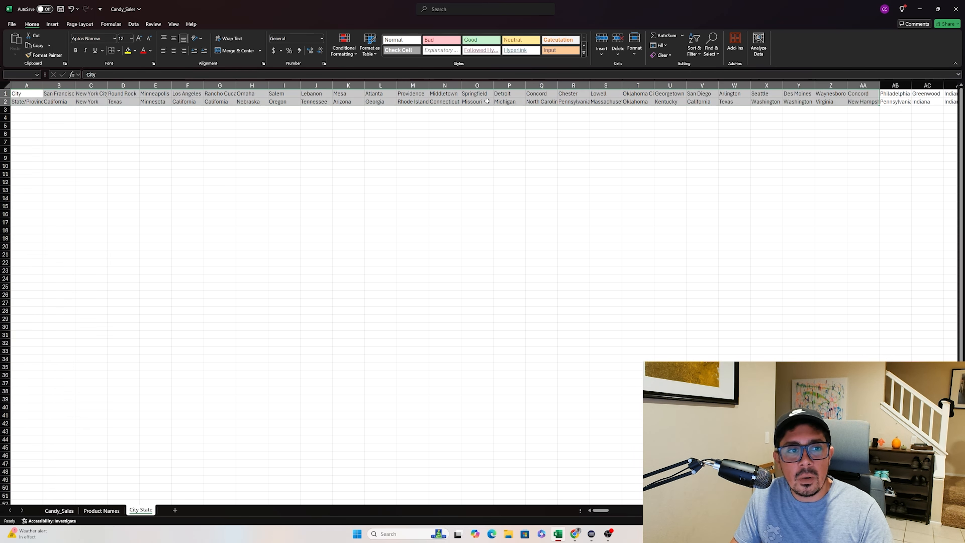
pyautogui.click(34, 98)
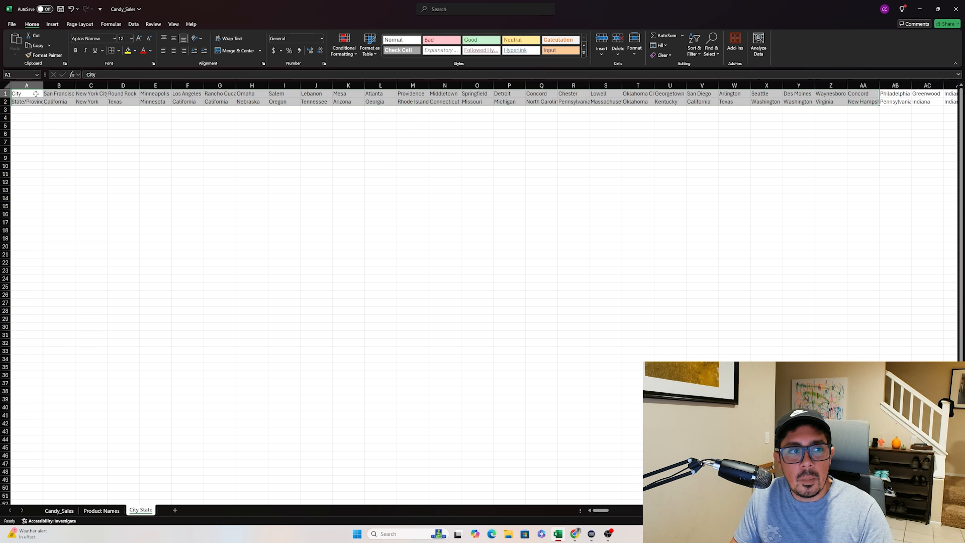
pyautogui.click(59, 95)
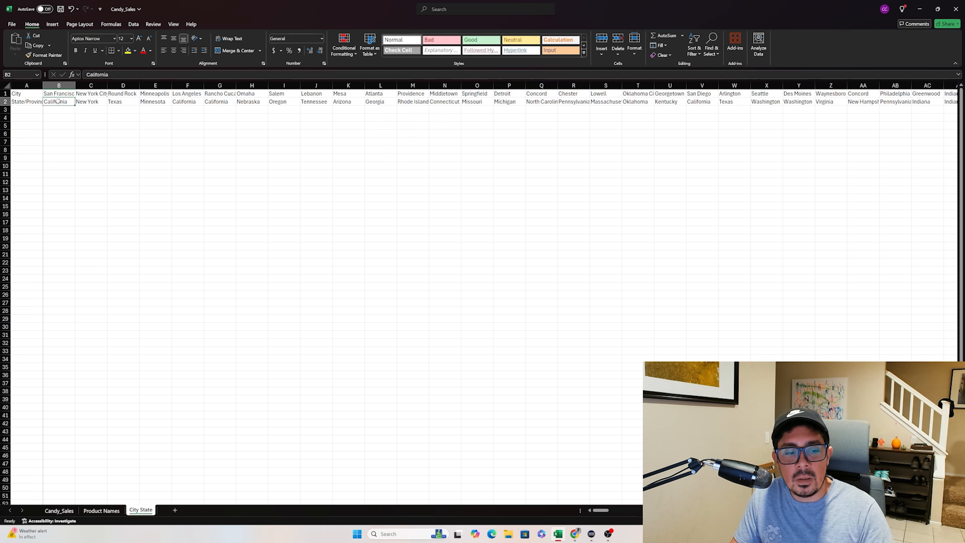
# Step: On the Candy_Sales sheet, insert a new column before Sales and title it "Product Name"
pyautogui.click(59, 509)
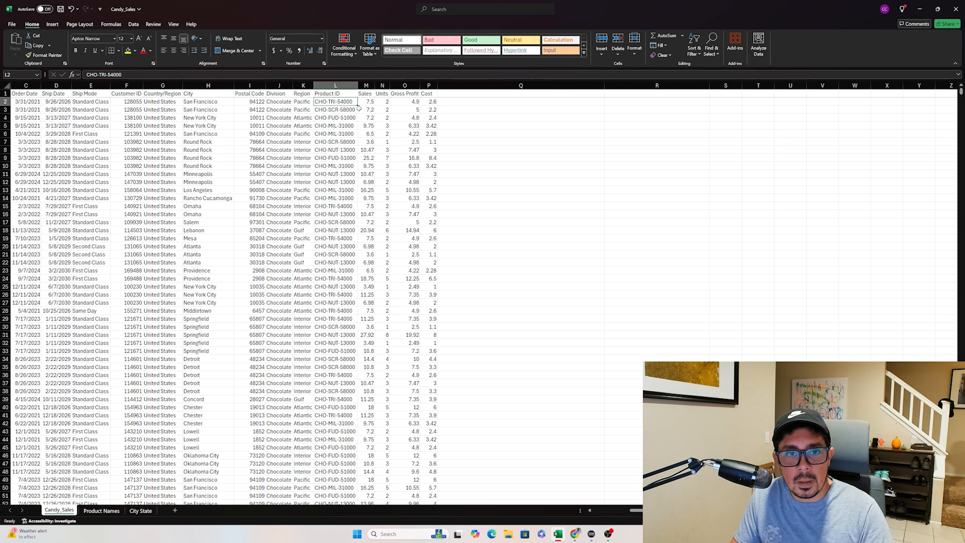
pyautogui.click(366, 84)
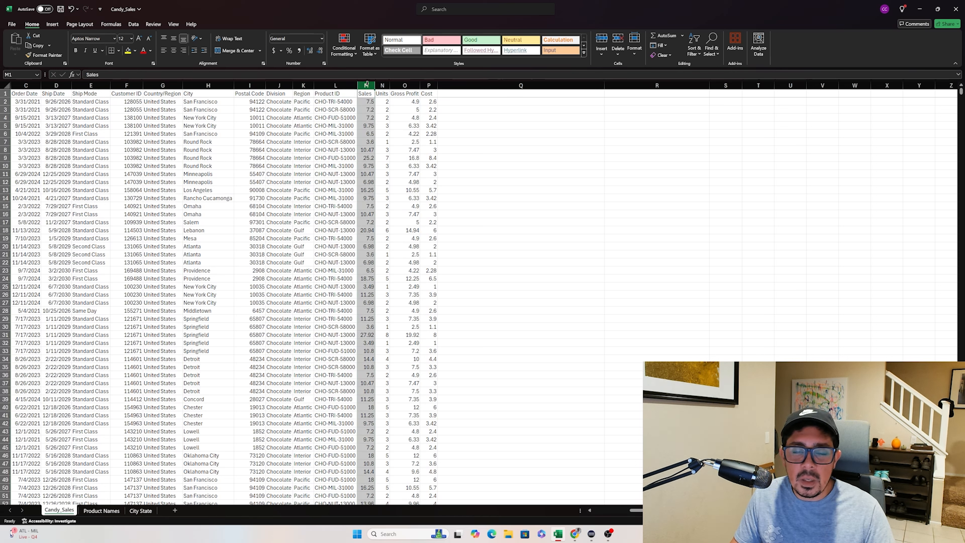
pyautogui.rightClick(367, 84)
pyautogui.click(393, 155)
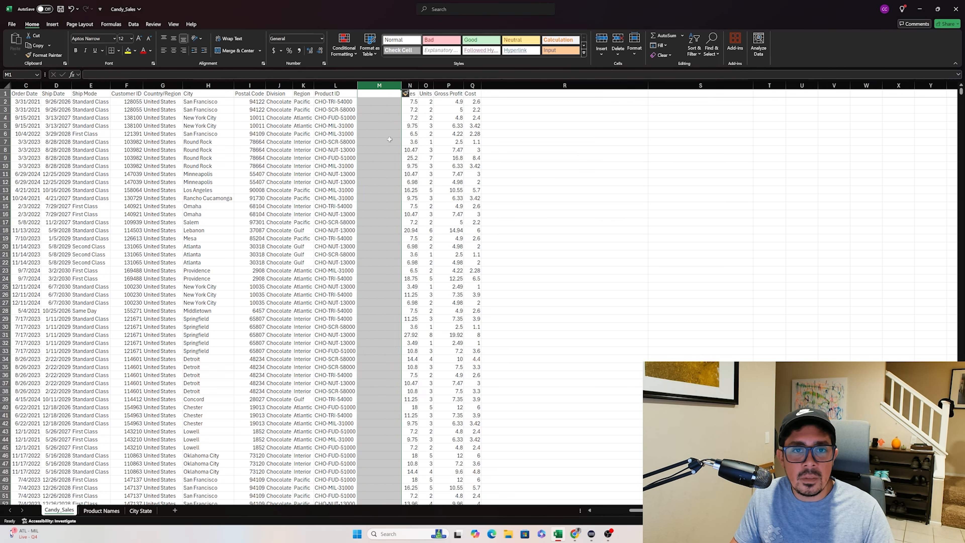
pyautogui.click(379, 93)
pyautogui.write('Product Name')
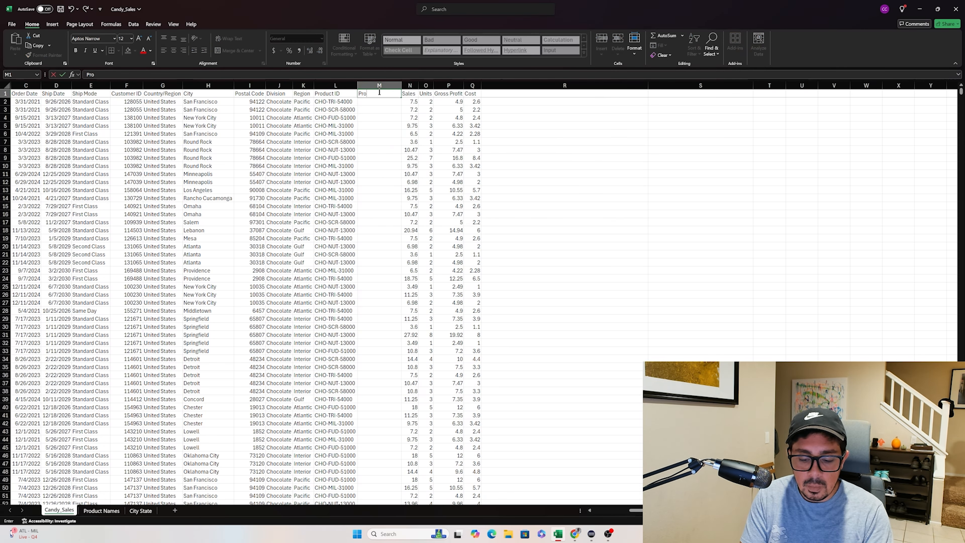
pyautogui.press('Return')
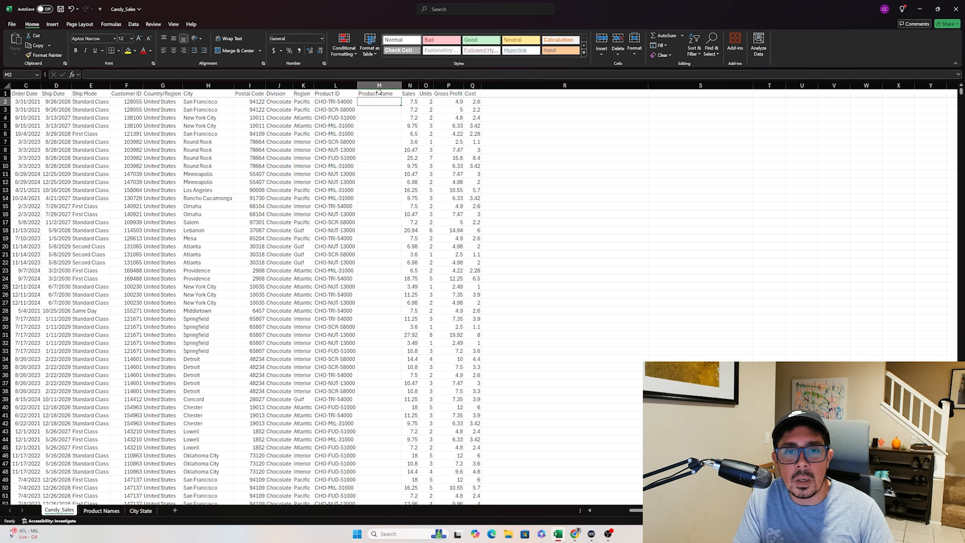
# Step: Start a VLOOKUP formula in M2 with L2 as the lookup value and 'Product Names'!A1:B16 as the table array
pyautogui.write('=')
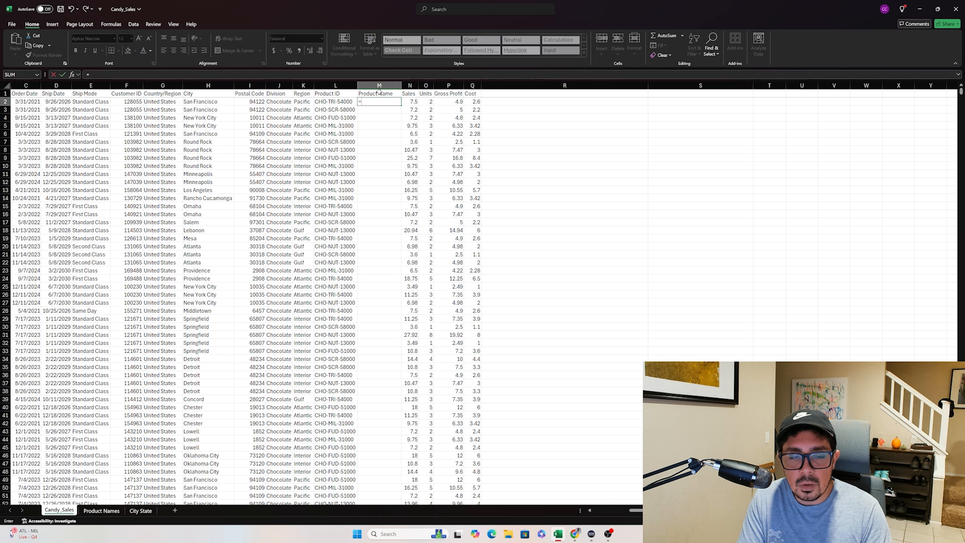
pyautogui.write('vlooku')
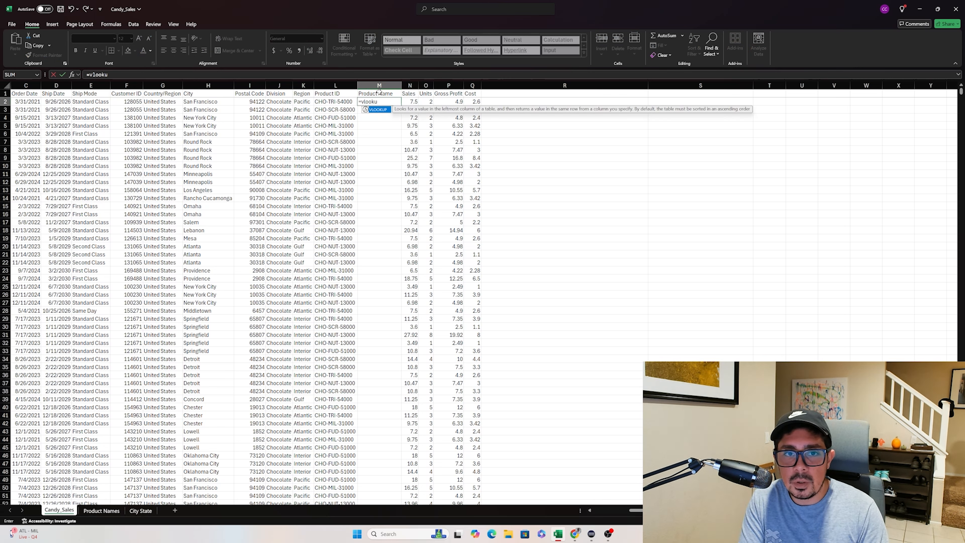
pyautogui.write('p(')
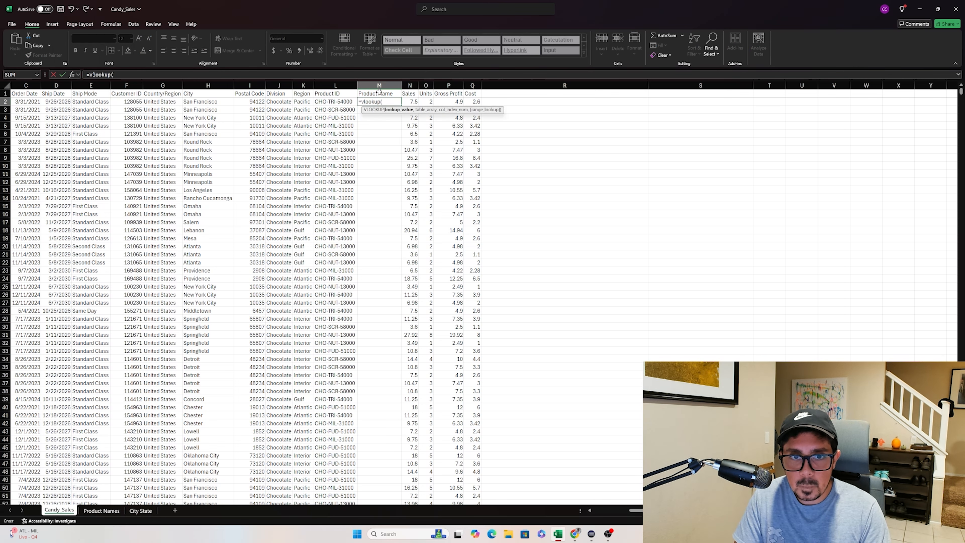
pyautogui.click(342, 102)
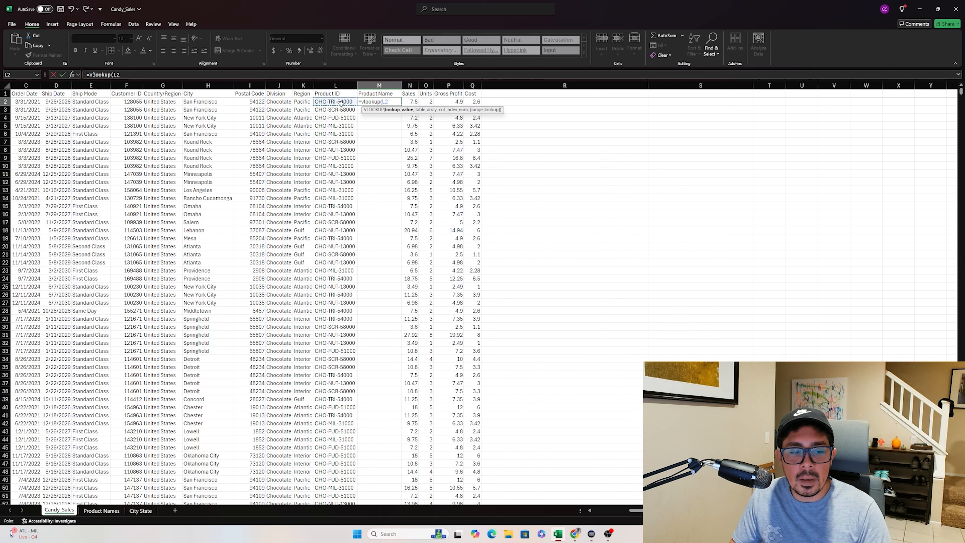
pyautogui.write(',')
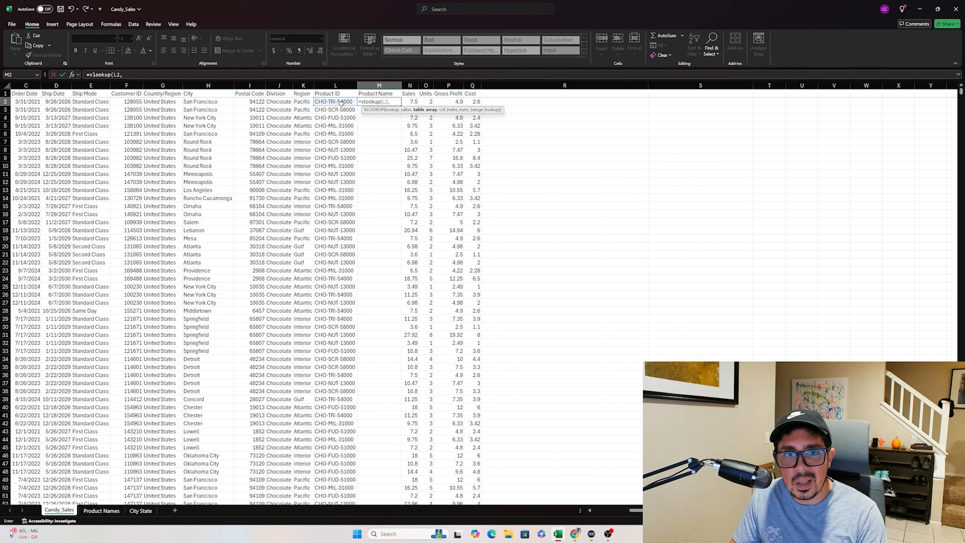
pyautogui.click(101, 510)
pyautogui.moveTo(88, 212); pyautogui.dragTo(9, 64)
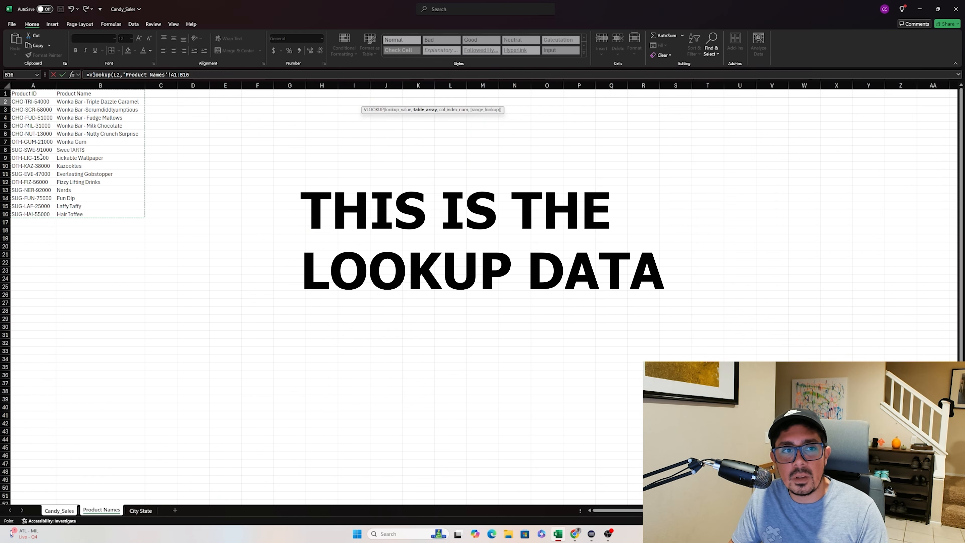
# Step: Complete the M2 VLOOKUP with column index 2 and FALSE for an exact match
pyautogui.click(233, 76)
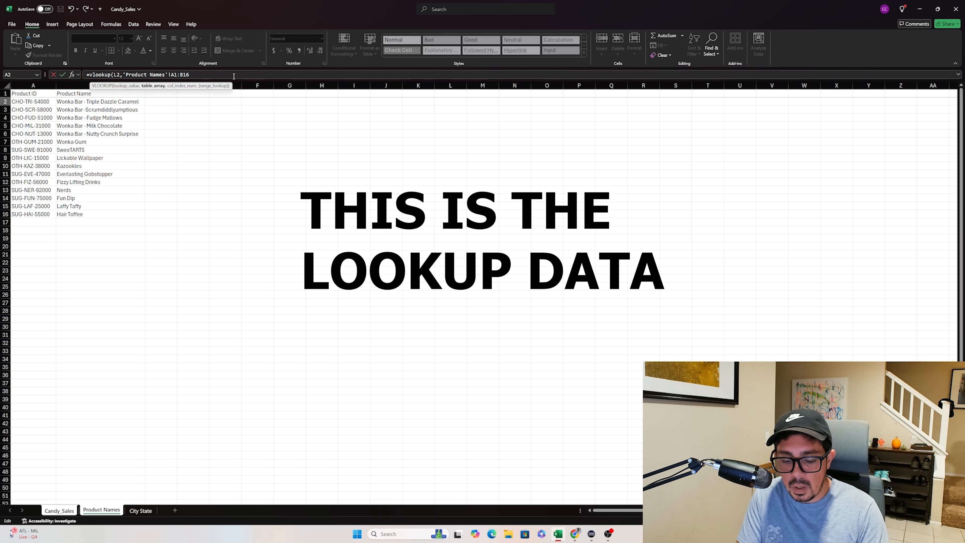
pyautogui.write(',2')
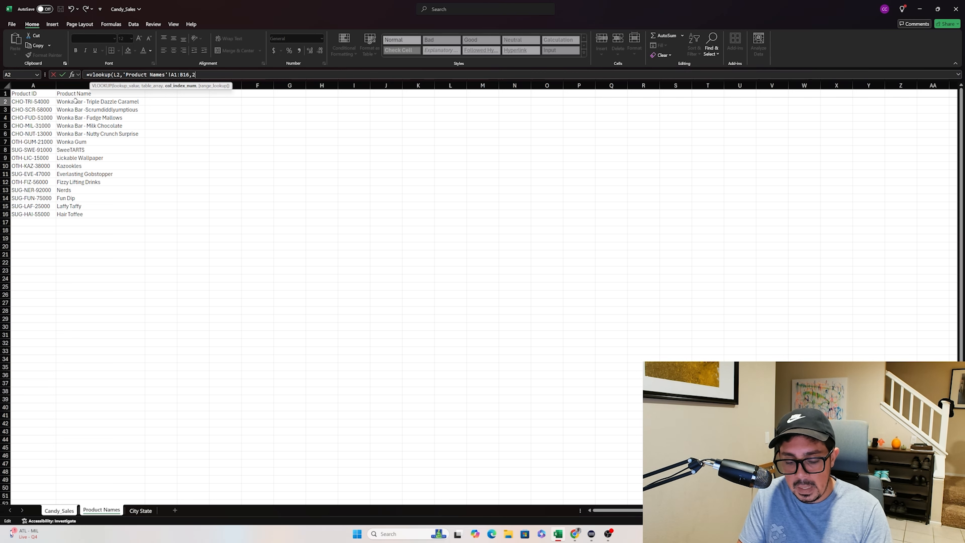
pyautogui.write(',')
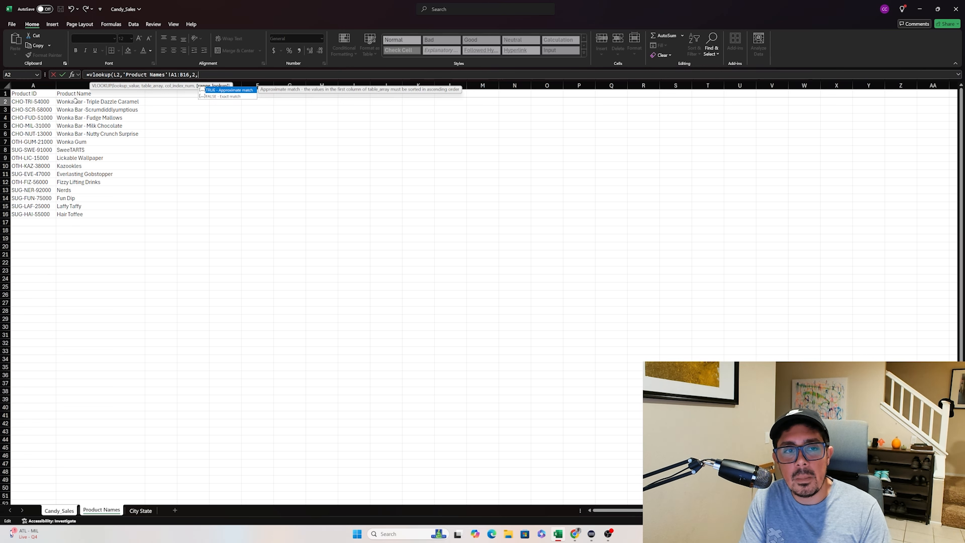
pyautogui.write('FALSE')
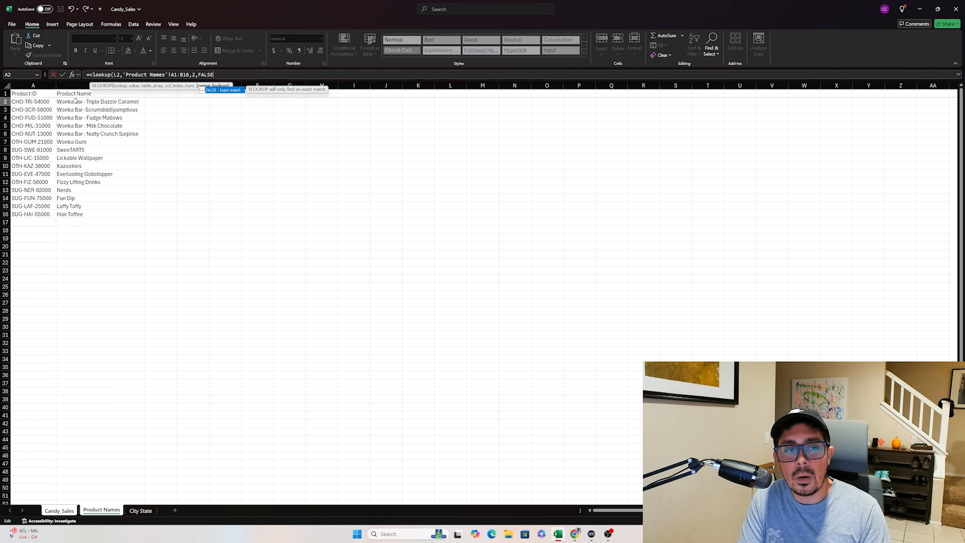
pyautogui.write(')')
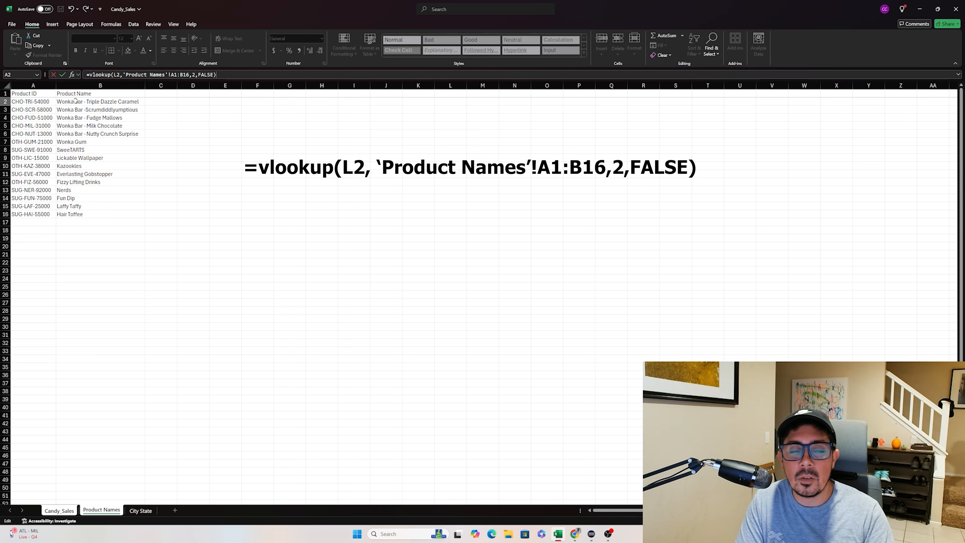
pyautogui.press('Return')
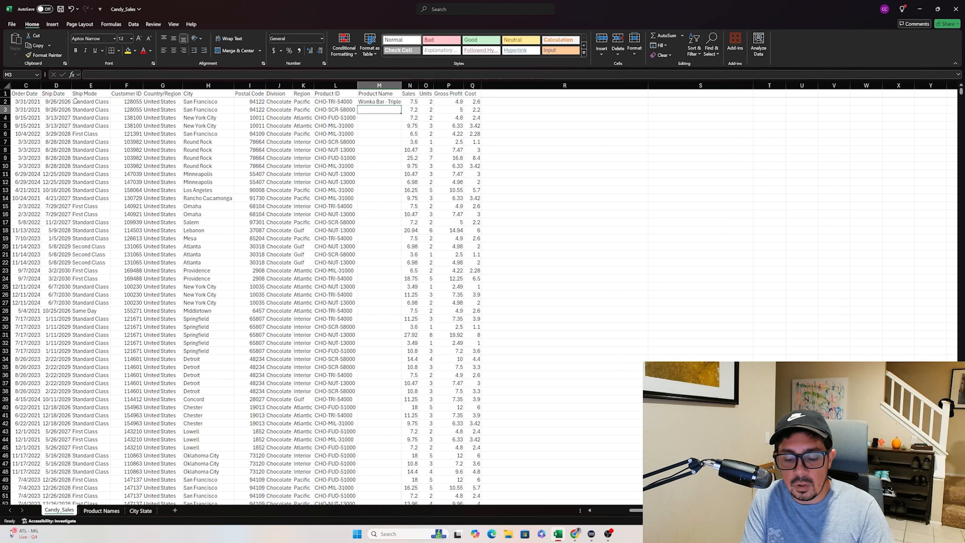
# Step: AutoFit the column widths of the entire Candy_Sales data range
pyautogui.hotkey('ctrl', 'a')
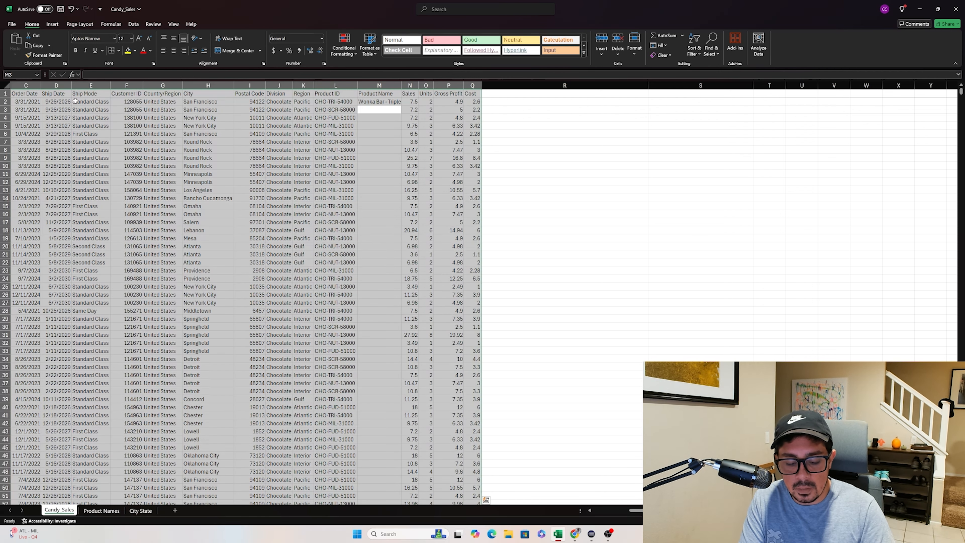
pyautogui.hotkey('alt', 'h')
pyautogui.press('o')
pyautogui.press('i')
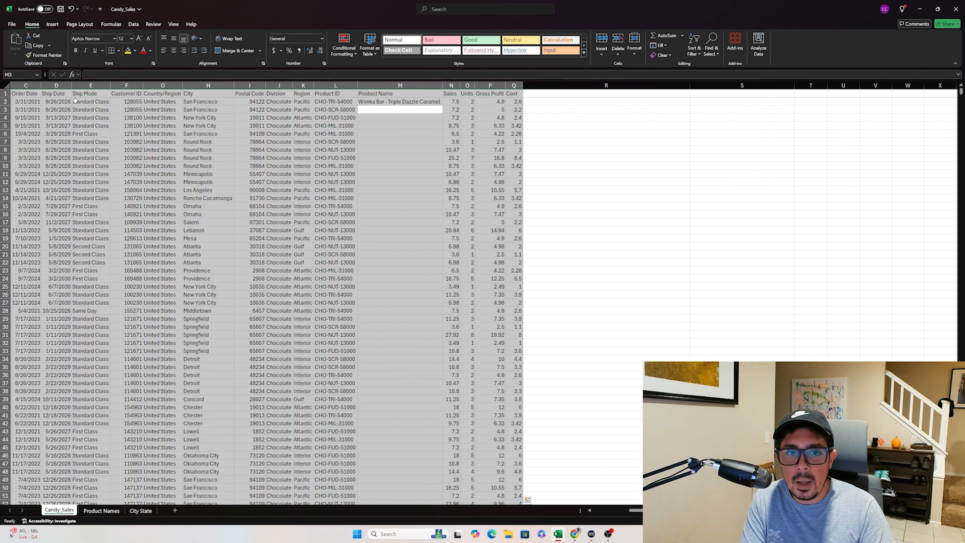
# Step: Fill the VLOOKUP formula from M2 down to M25 and inspect the copied formula in M7
pyautogui.press('Up')
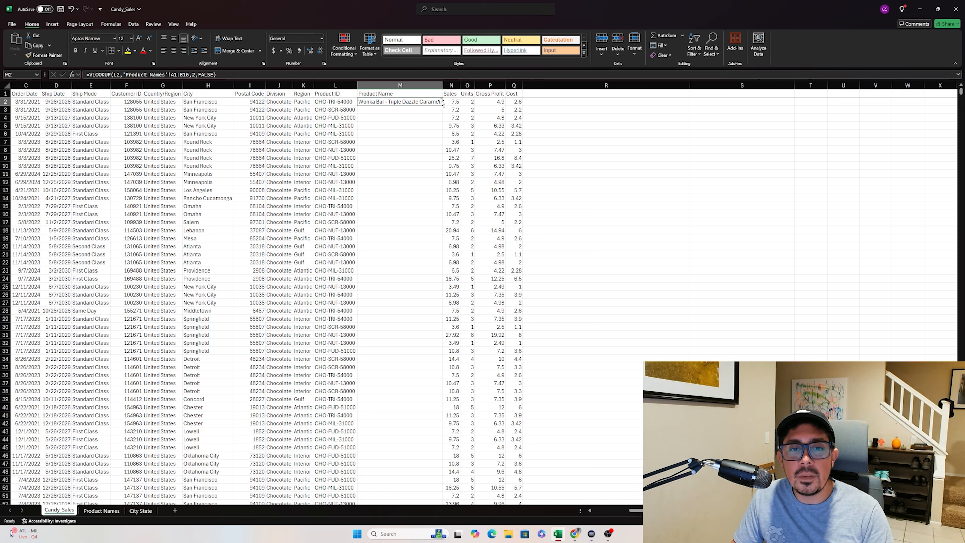
pyautogui.keyDown('shift'); pyautogui.click(400, 167); pyautogui.keyUp('shift')
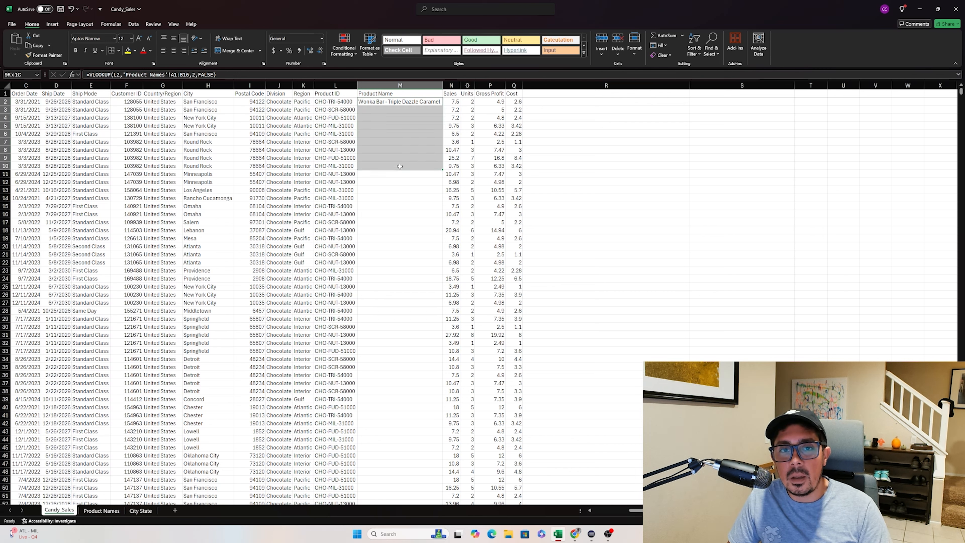
pyautogui.moveTo(437, 198); pyautogui.dragTo(422, 206)
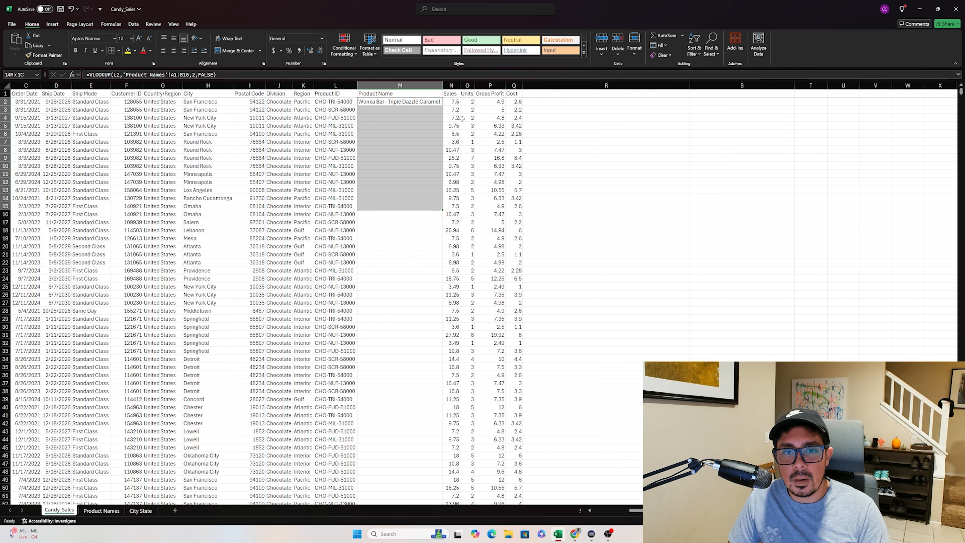
pyautogui.click(438, 105)
pyautogui.moveTo(439, 107); pyautogui.dragTo(425, 289)
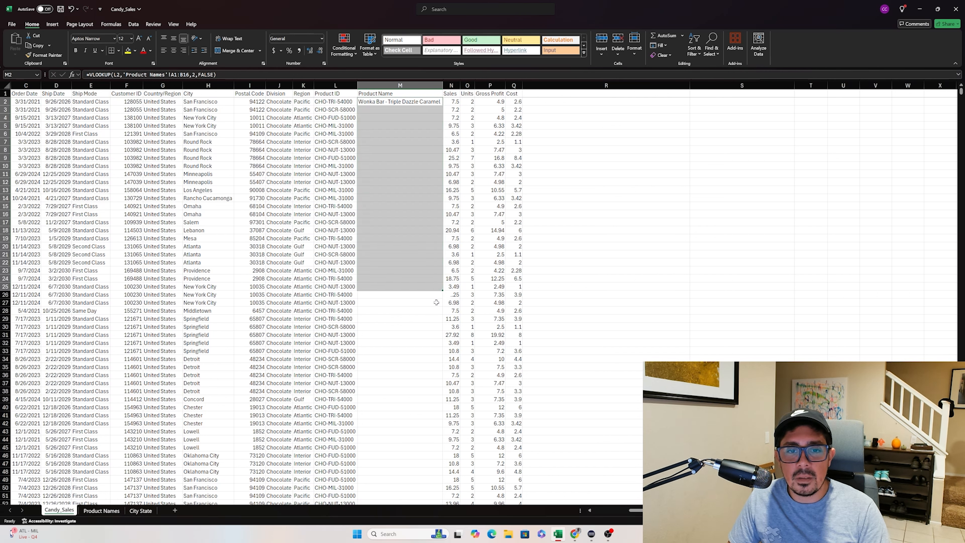
pyautogui.click(389, 142)
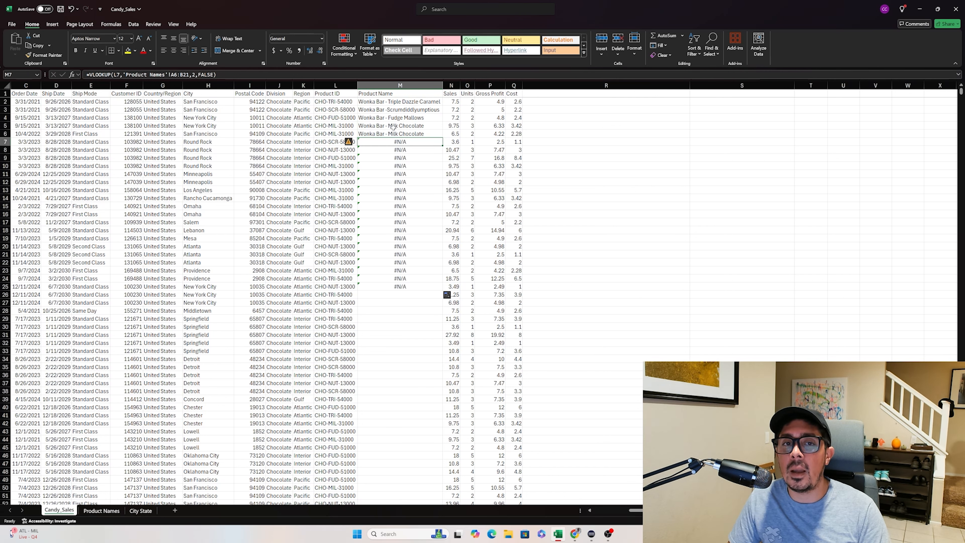
# Step: Inspect the VLOOKUP formula in M2 and compare its table array with the copy in M3
pyautogui.click(401, 104)
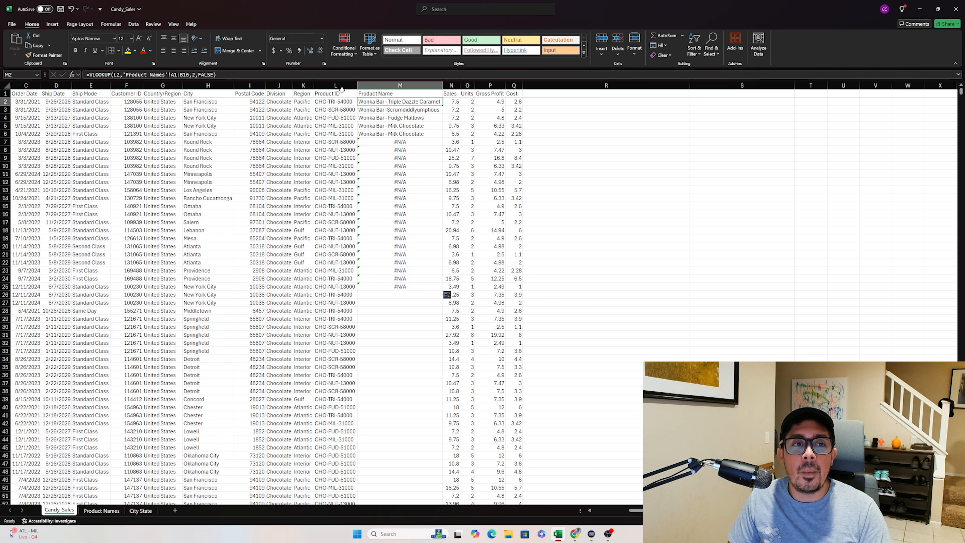
pyautogui.tripleClick(182, 74)
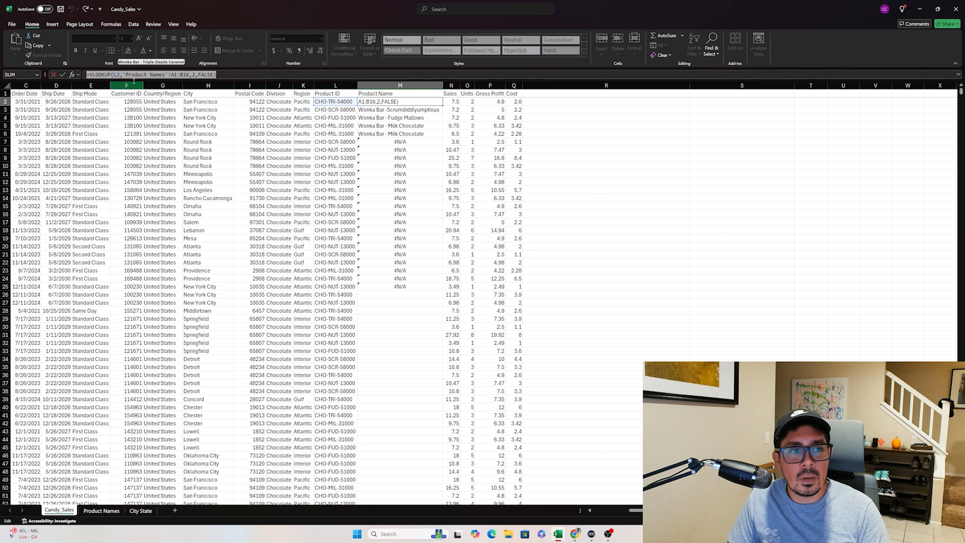
pyautogui.press('Return')
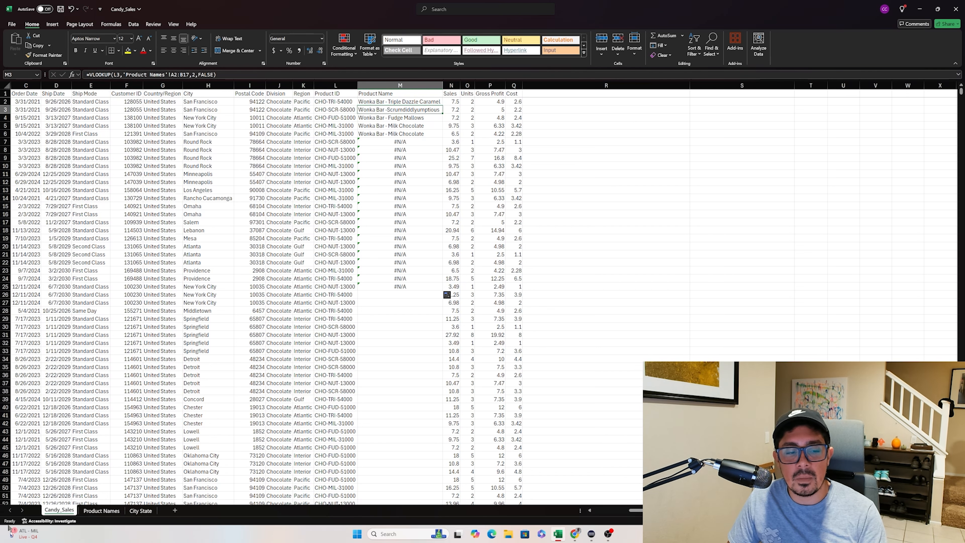
# Step: Examine the product list on the Product Names sheet to see how the table array shifts below the data
pyautogui.click(102, 510)
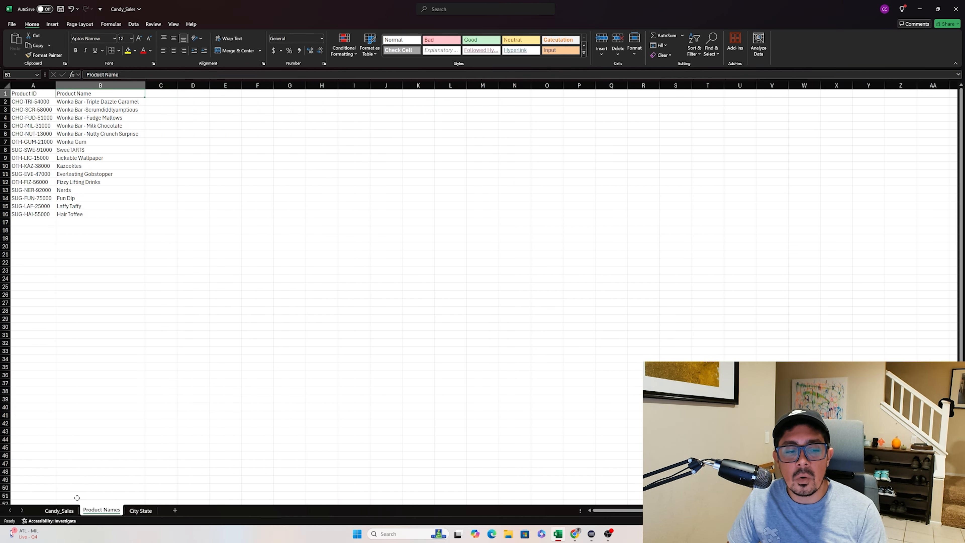
pyautogui.click(33, 106)
pyautogui.hotkey('ctrl', 'shift', 'End')
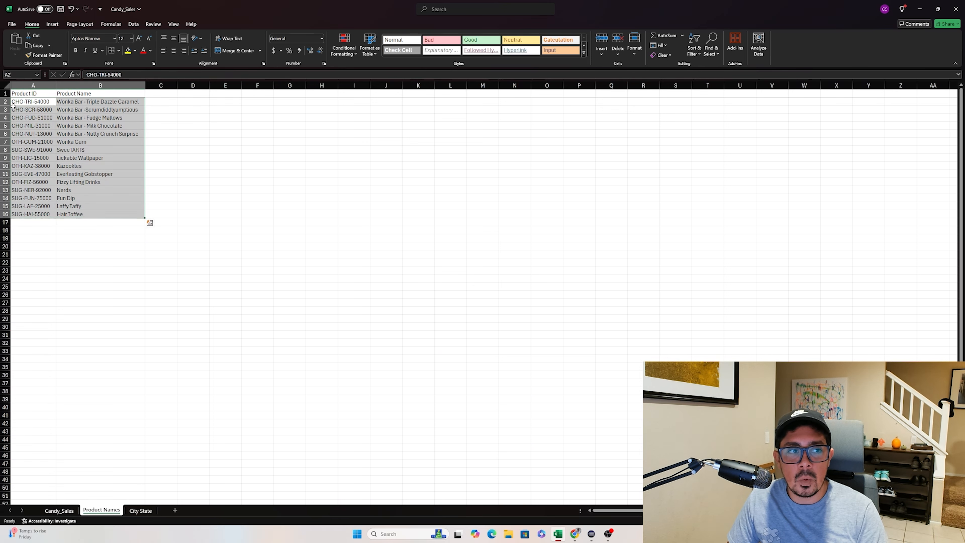
pyautogui.click(14, 109)
pyautogui.moveTo(25, 183); pyautogui.dragTo(62, 255)
pyautogui.click(7, 363)
pyautogui.click(23, 311)
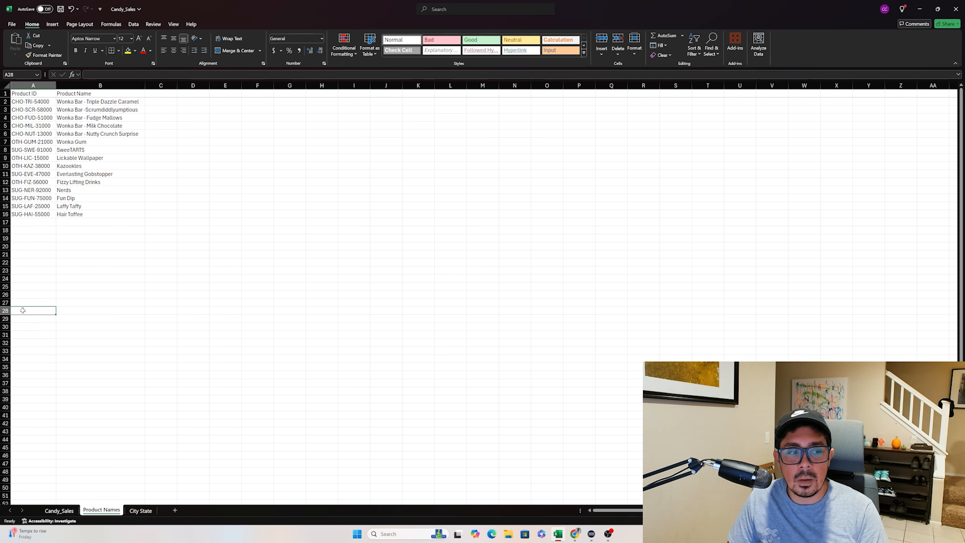
pyautogui.moveTo(28, 289); pyautogui.dragTo(104, 391)
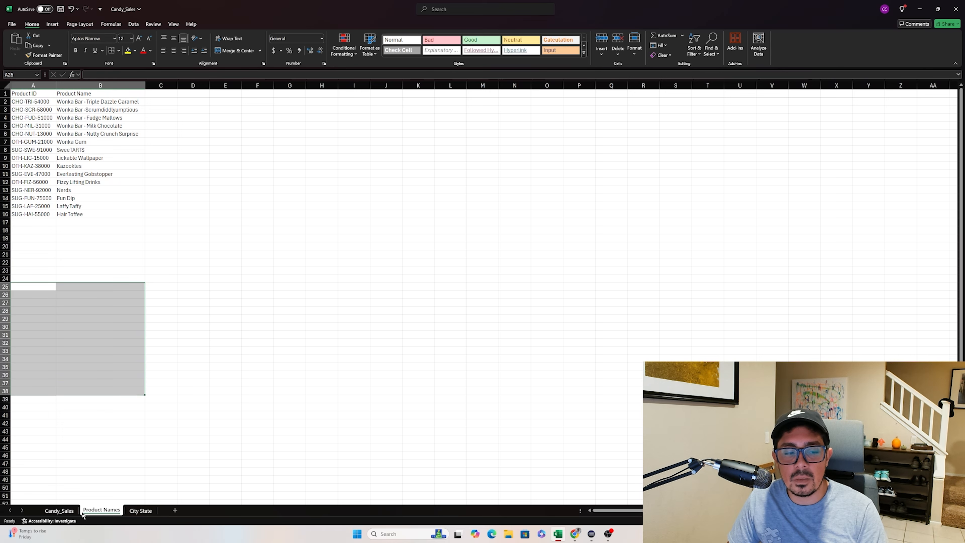
# Step: Lock the rows of the table array in Candy_Sales cell M2's VLOOKUP as 'Product Names'!A$1:B$16
pyautogui.click(61, 510)
pyautogui.click(436, 102)
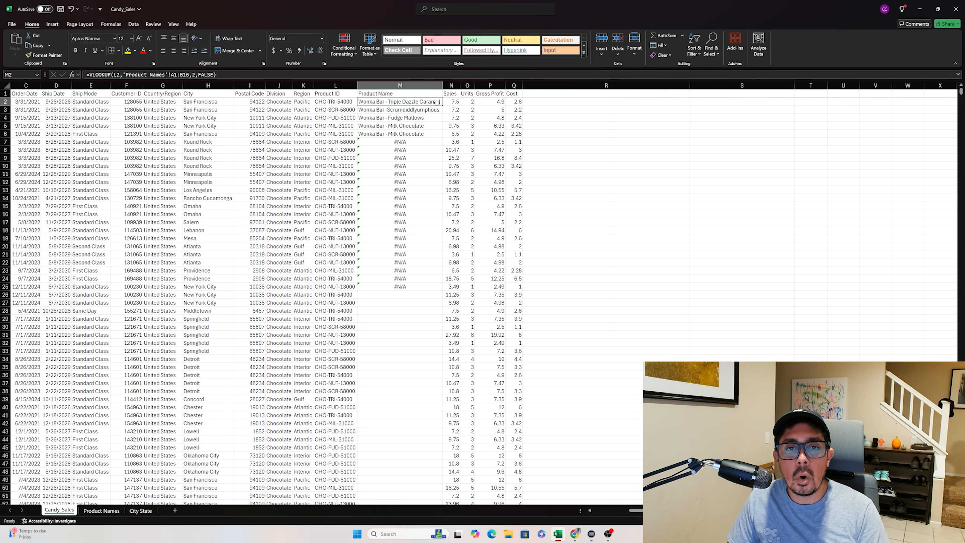
pyautogui.click(172, 75)
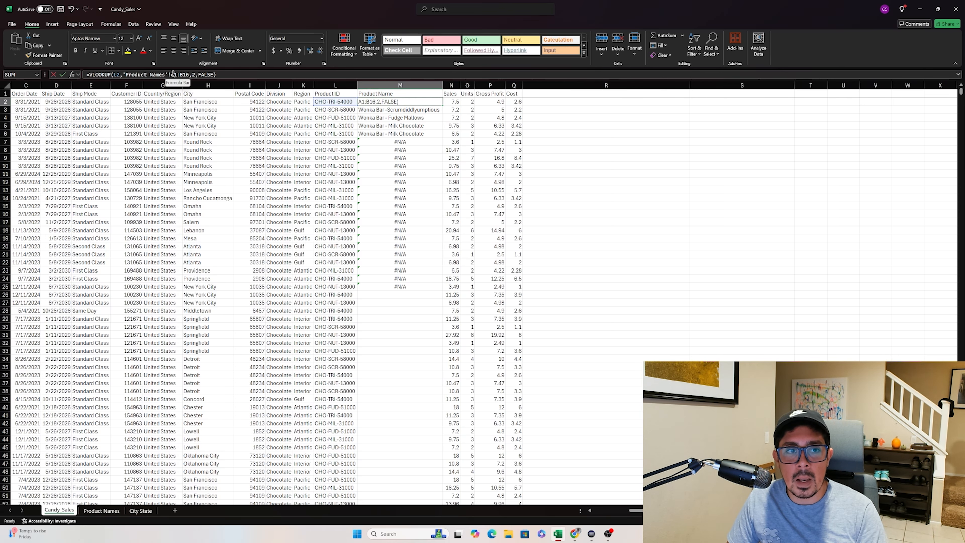
pyautogui.write('$1:B')
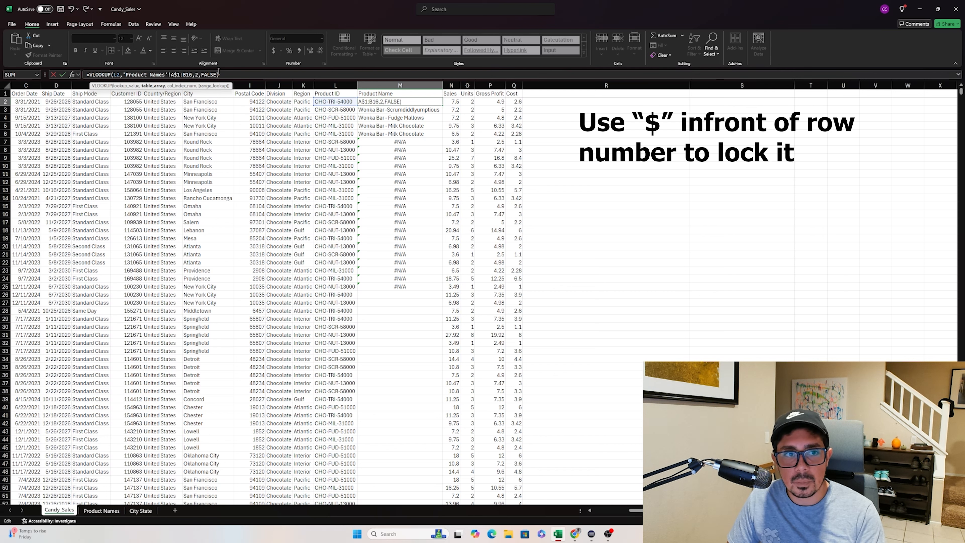
pyautogui.write('$')
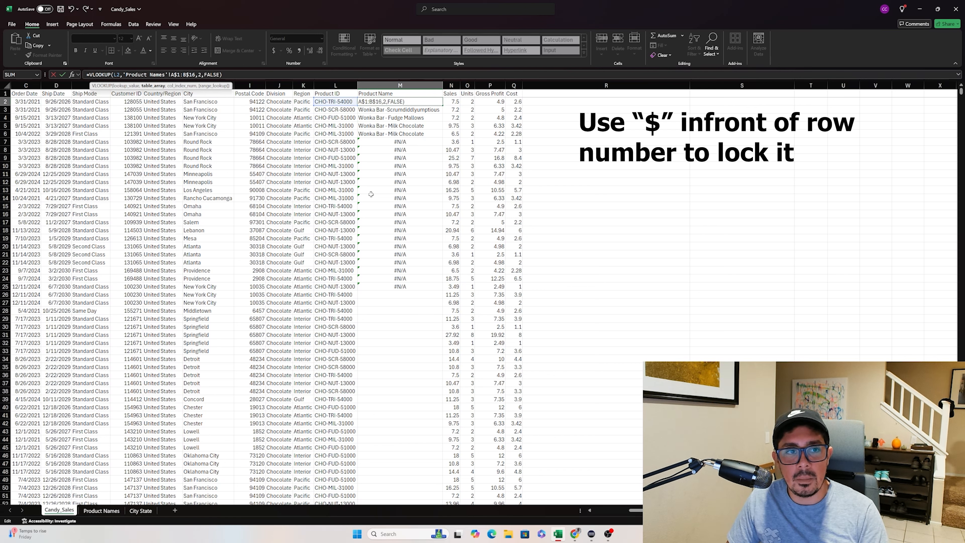
pyautogui.press('Return')
pyautogui.press('Up')
pyautogui.hotkey('shift', 'Down')
pyautogui.hotkey('shift', 'Down')
pyautogui.hotkey('shift', 'Down')
pyautogui.hotkey('shift', 'Down')
pyautogui.hotkey('shift', 'Down')
pyautogui.hotkey('shift', 'Down')
pyautogui.hotkey('shift', 'Down')
pyautogui.hotkey('shift', 'Down')
pyautogui.hotkey('shift', 'Down')
pyautogui.hotkey('shift', 'Down')
pyautogui.hotkey('shift', 'Down')
pyautogui.hotkey('shift', 'Down')
pyautogui.hotkey('shift', 'Down')
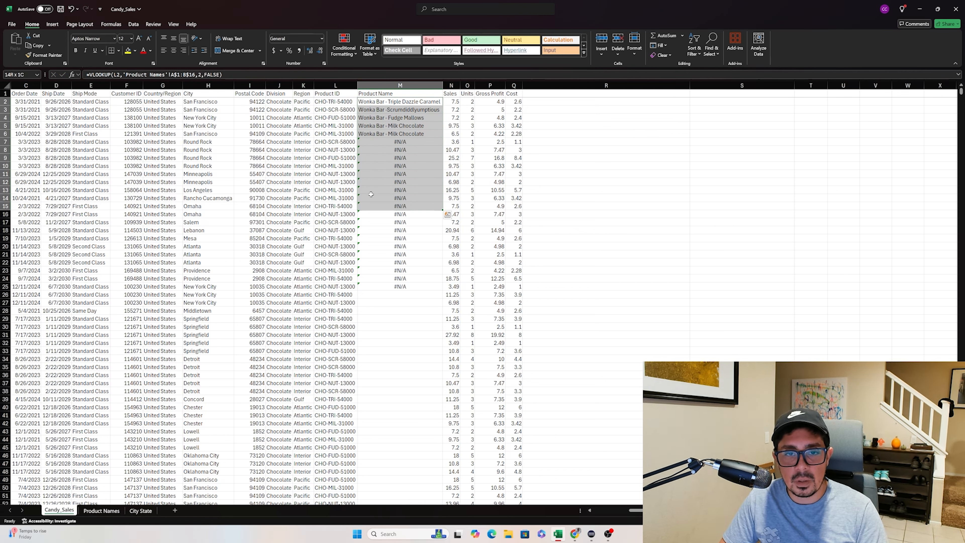
pyautogui.hotkey('ctrl', 'q')
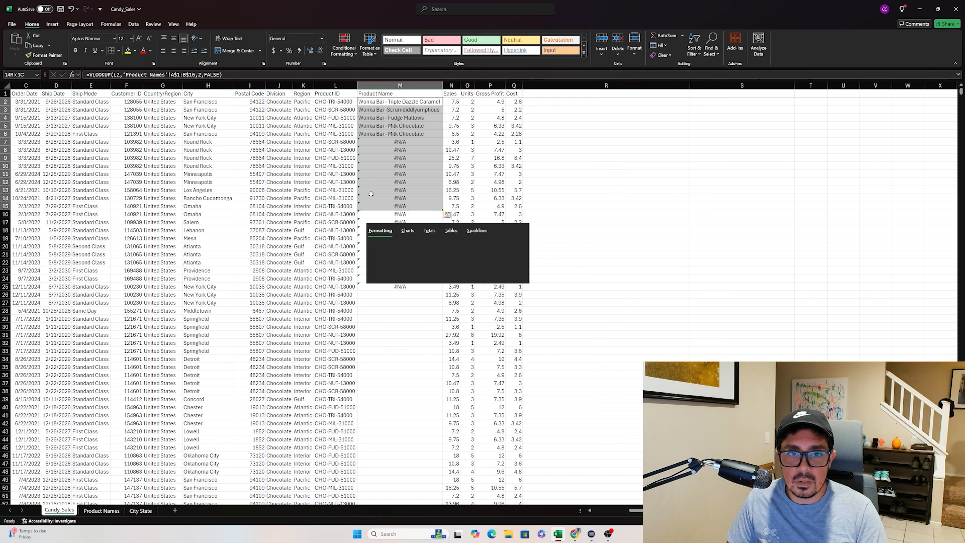
# Step: Fill the VLOOKUP with locked rows from M2 down to M16
pyautogui.click(428, 101)
pyautogui.moveTo(443, 105); pyautogui.dragTo(441, 215)
pyautogui.click(392, 100)
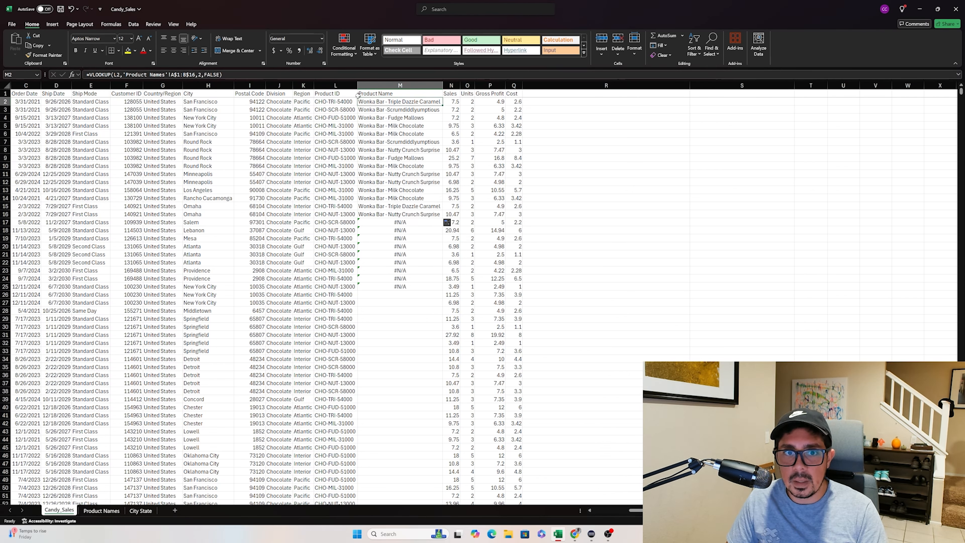
# Step: Fill the VLOOKUP formula from M2 down the Product Name column to the last data row, M10195
pyautogui.click(340, 101)
pyautogui.hotkey('ctrl', 'Down')
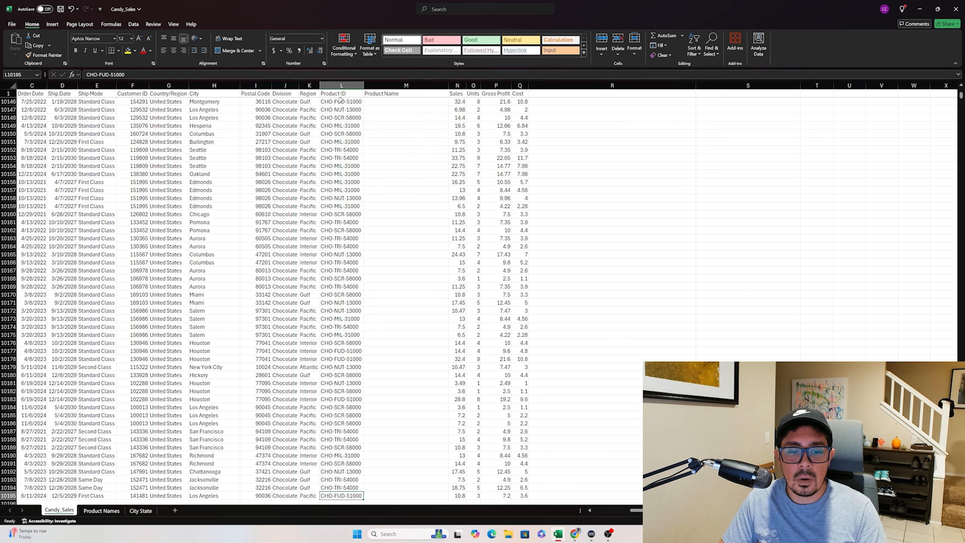
pyautogui.press('Right')
pyautogui.hotkey('ctrl', 'shift', 'Up')
pyautogui.hotkey('ctrl', 'shift', 'Up')
pyautogui.hotkey('shift', 'Down')
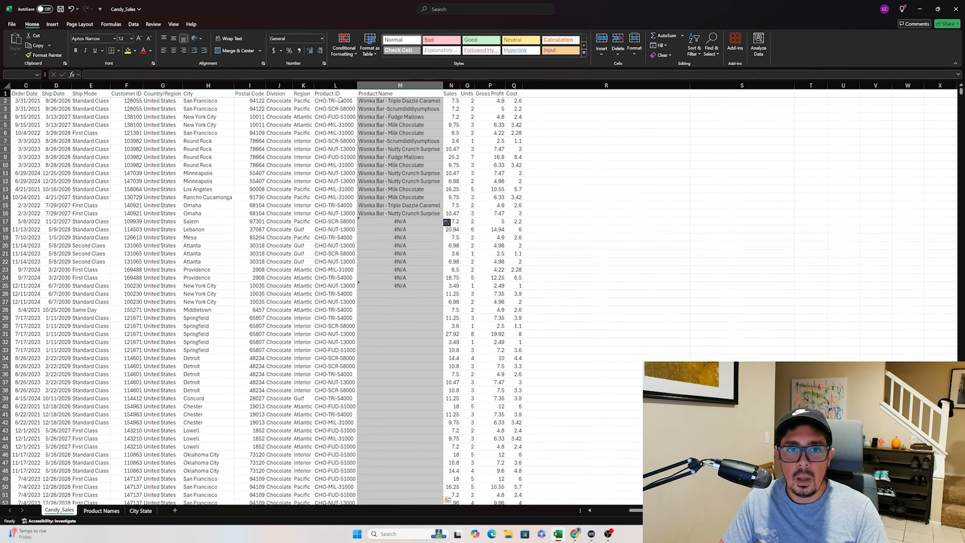
pyautogui.hotkey('ctrl', 'd')
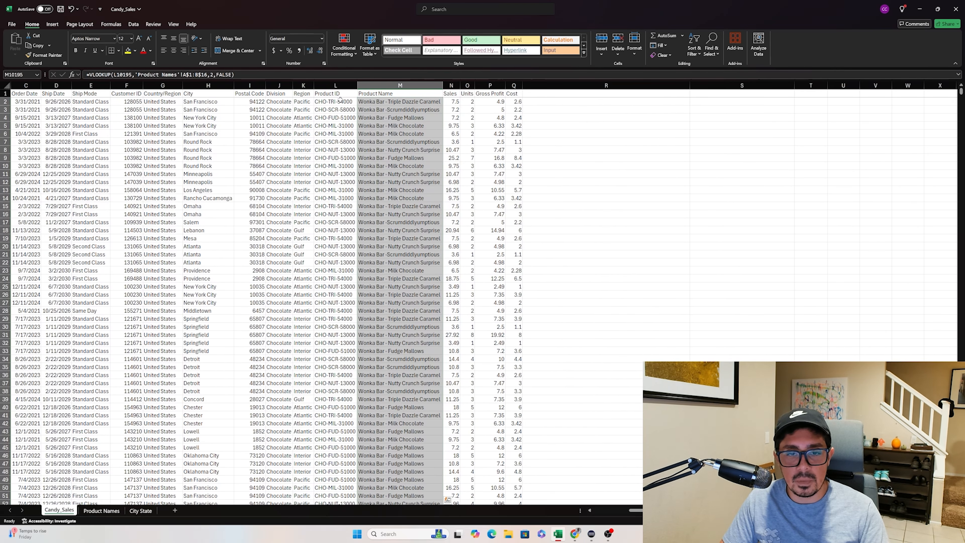
# Step: Insert an empty column before the Sales column and select its header cell N1
pyautogui.rightClick(455, 87)
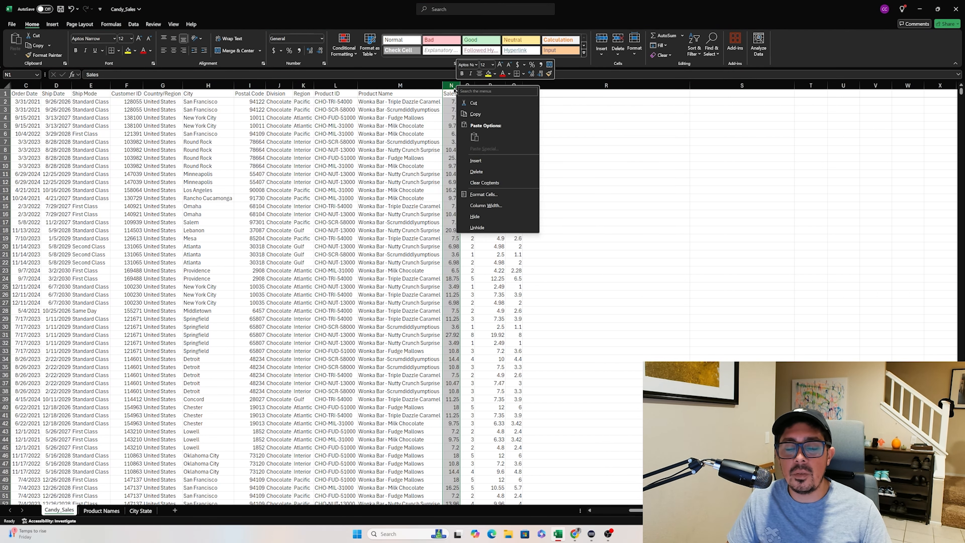
pyautogui.click(475, 160)
pyautogui.click(473, 92)
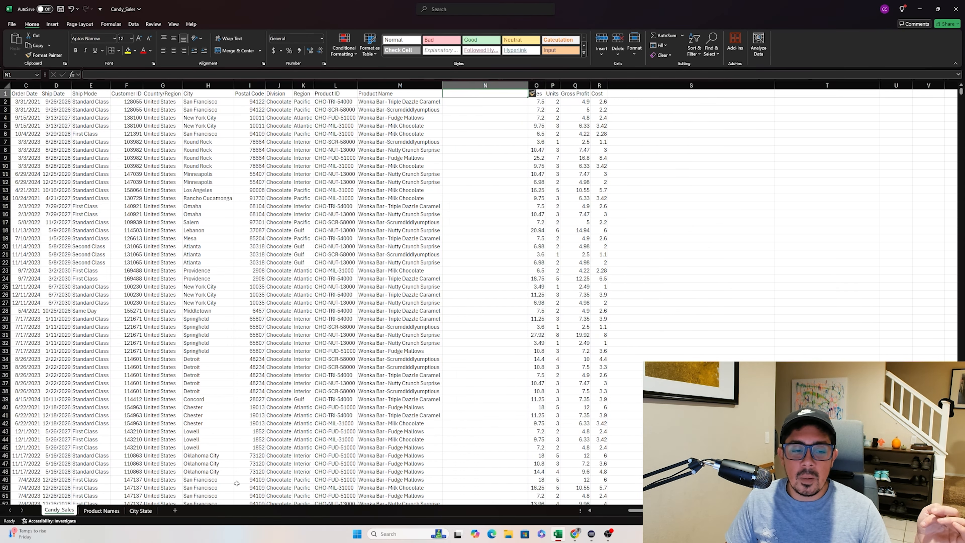
# Step: Compare the column layout of the Product Names sheet with the row layout of the City State sheet
pyautogui.click(99, 511)
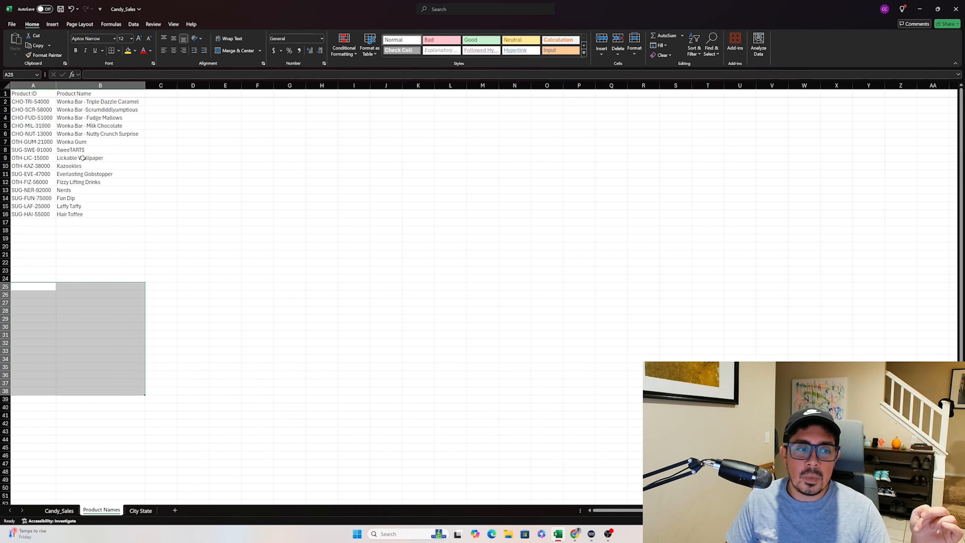
pyautogui.click(90, 85)
pyautogui.moveTo(71, 81); pyautogui.dragTo(35, 85)
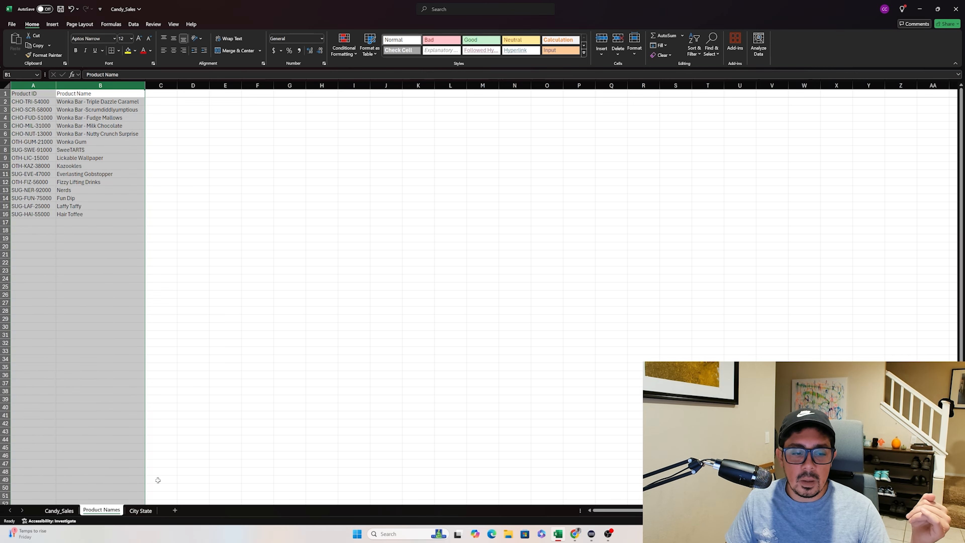
pyautogui.click(140, 510)
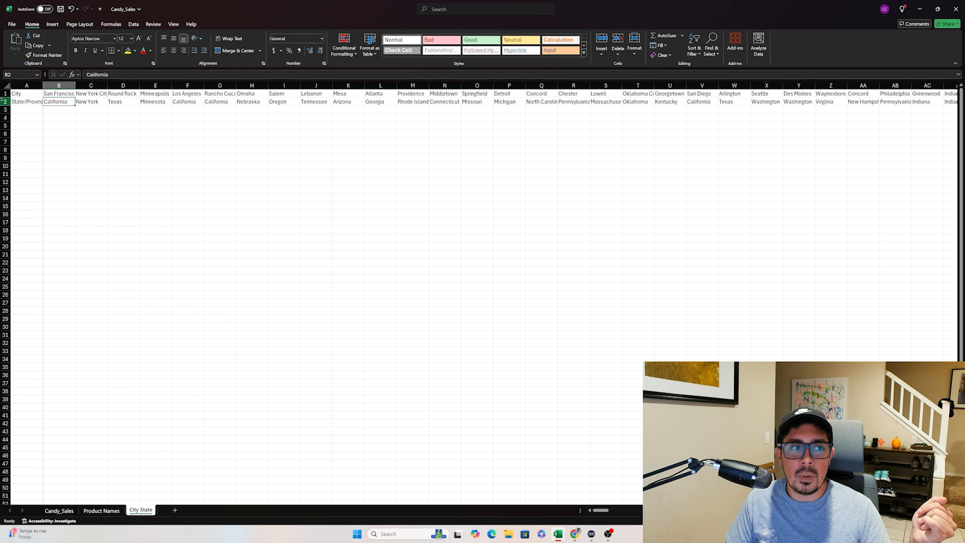
pyautogui.moveTo(5, 101); pyautogui.dragTo(5, 93)
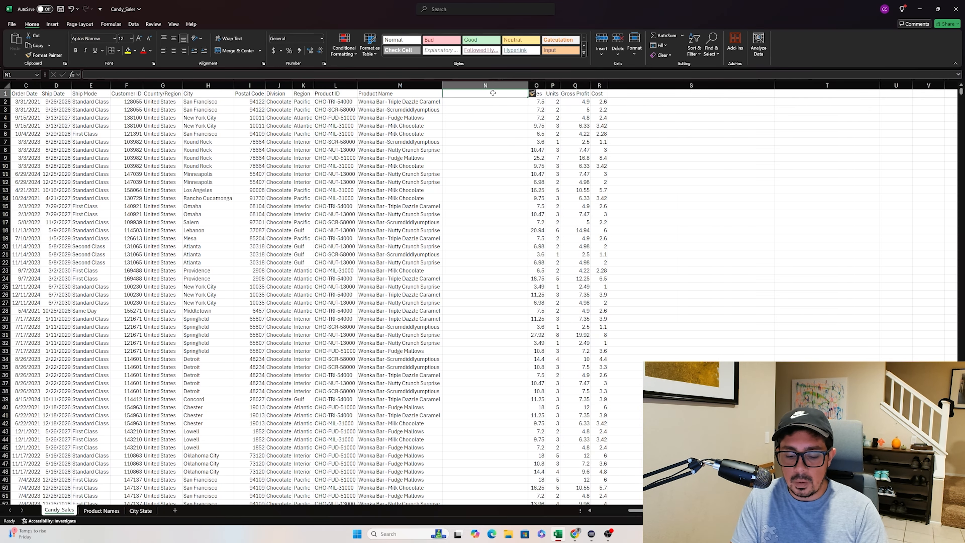
# Step: Enter the header State in N1 of Candy_Sales and start an HLOOKUP in N2 with H2 as the lookup value
pyautogui.write('State')
pyautogui.press('Return')
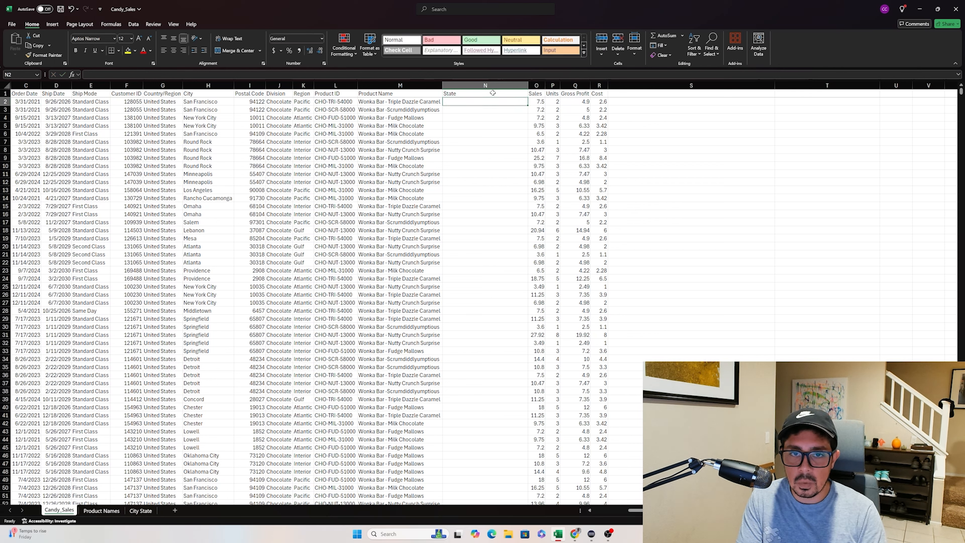
pyautogui.write('=')
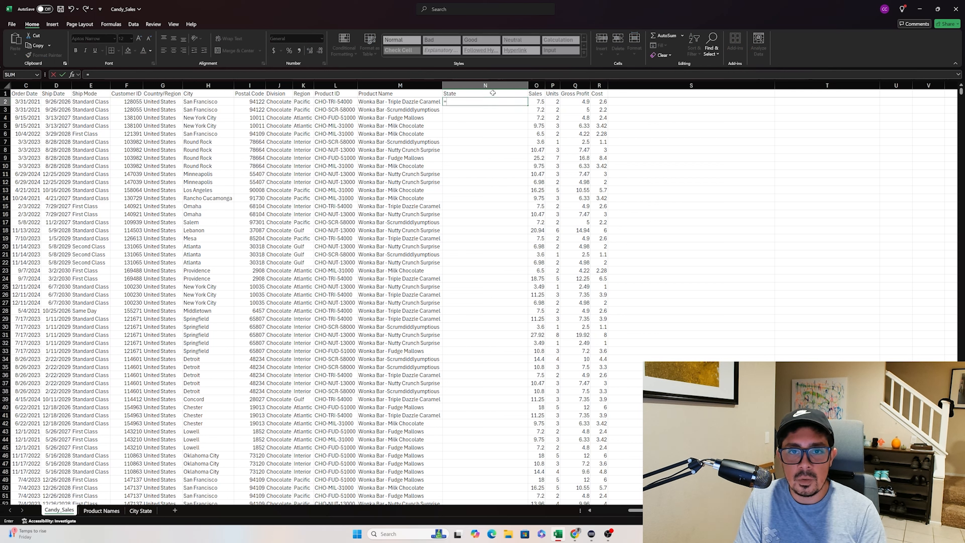
pyautogui.write('hlookup(')
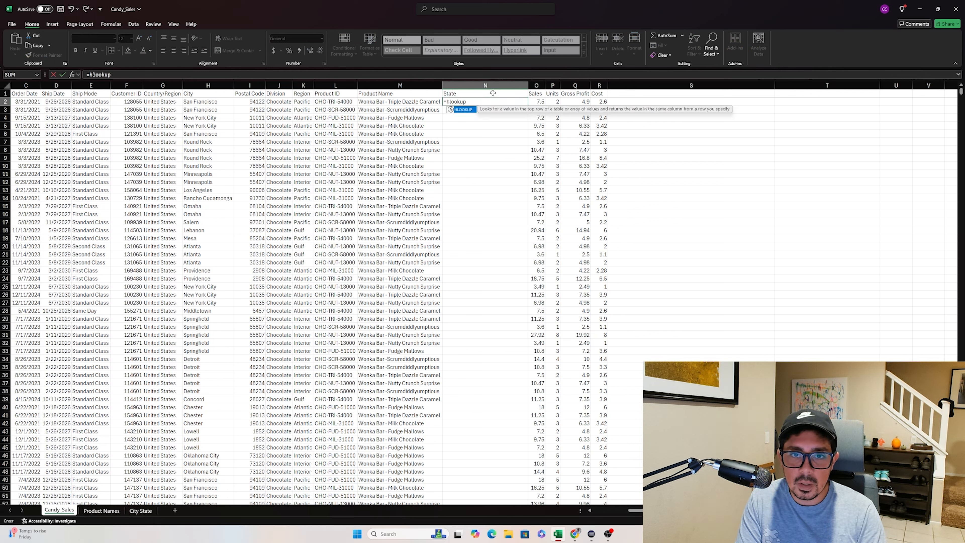
pyautogui.press('Left')
pyautogui.press('Left')
pyautogui.press('Left')
pyautogui.press('Left')
pyautogui.press('Left')
pyautogui.press('Left')
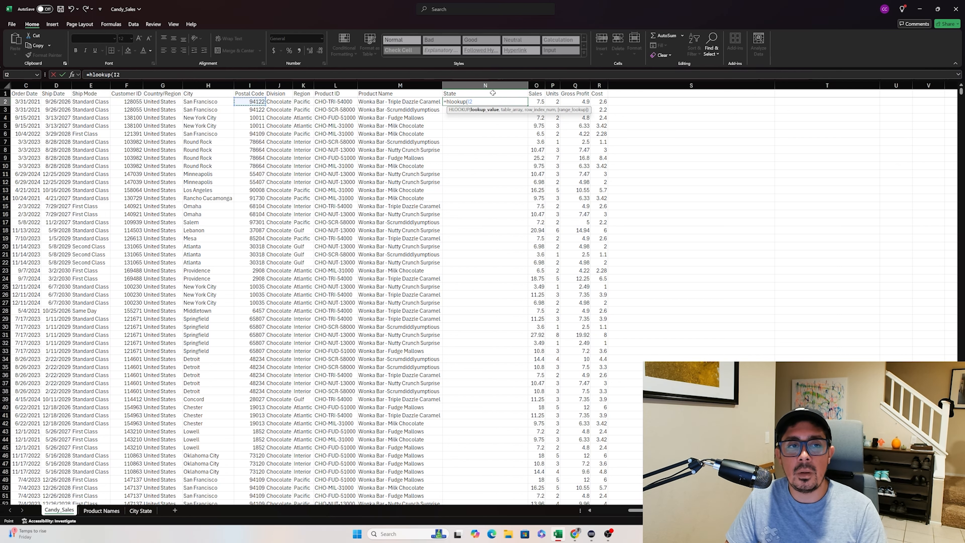
pyautogui.write(',')
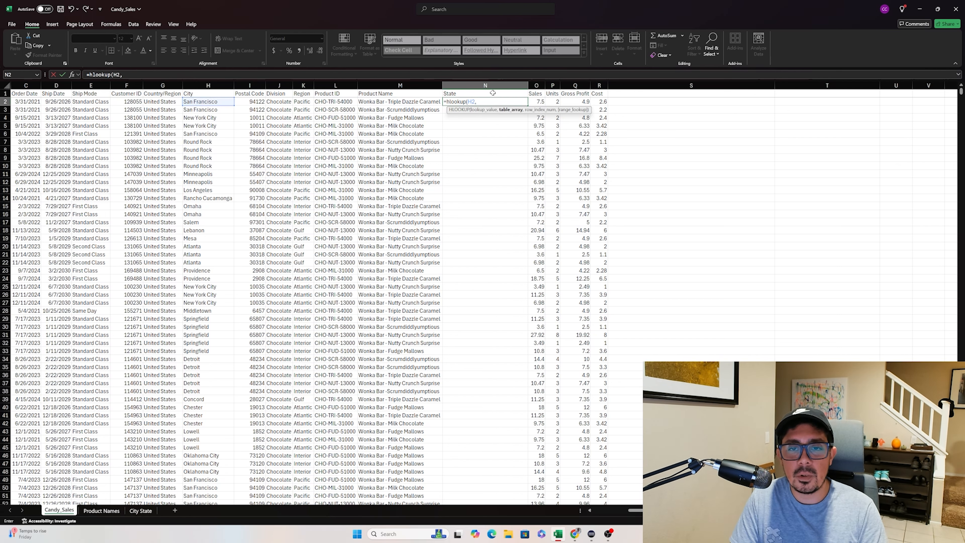
# Step: Set rows 1:2 of the City State sheet as the table array of the HLOOKUP
pyautogui.click(135, 512)
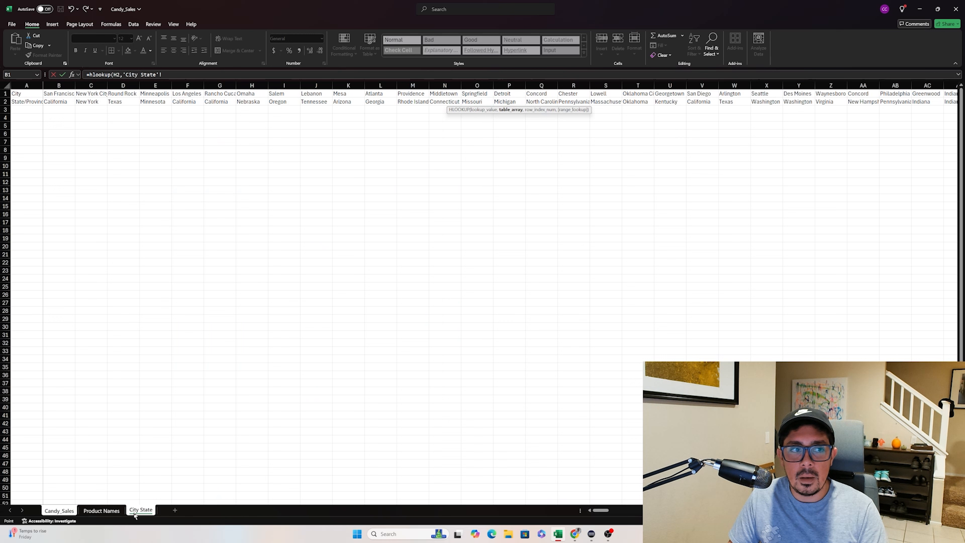
pyautogui.moveTo(5, 101); pyautogui.dragTo(4, 80)
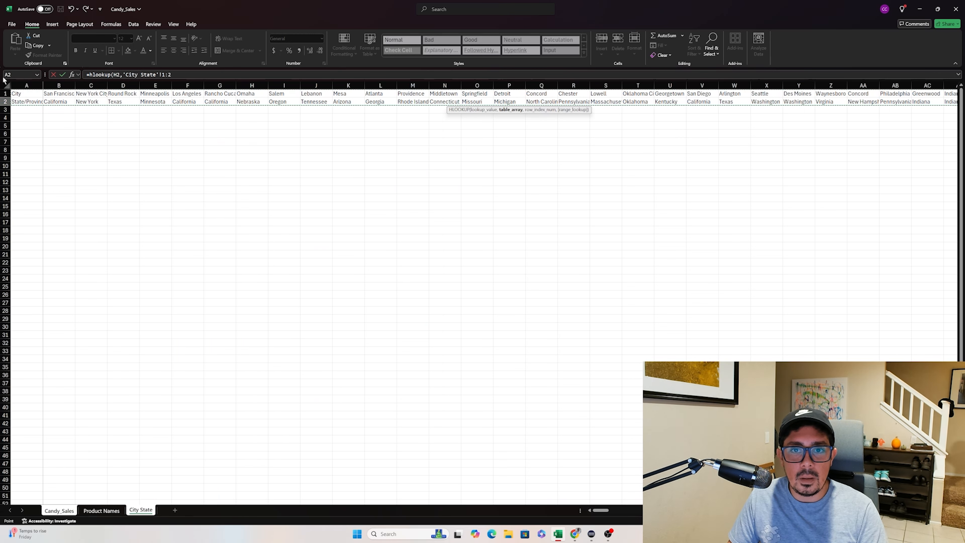
pyautogui.click(293, 74)
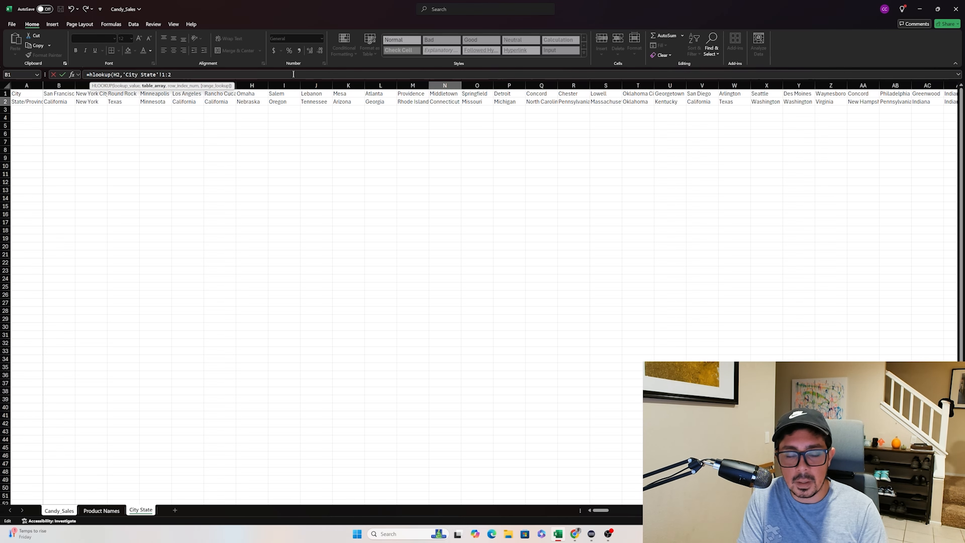
# Step: Complete the N2 HLOOKUP with row index 2 and FALSE for an exact match
pyautogui.write(',2')
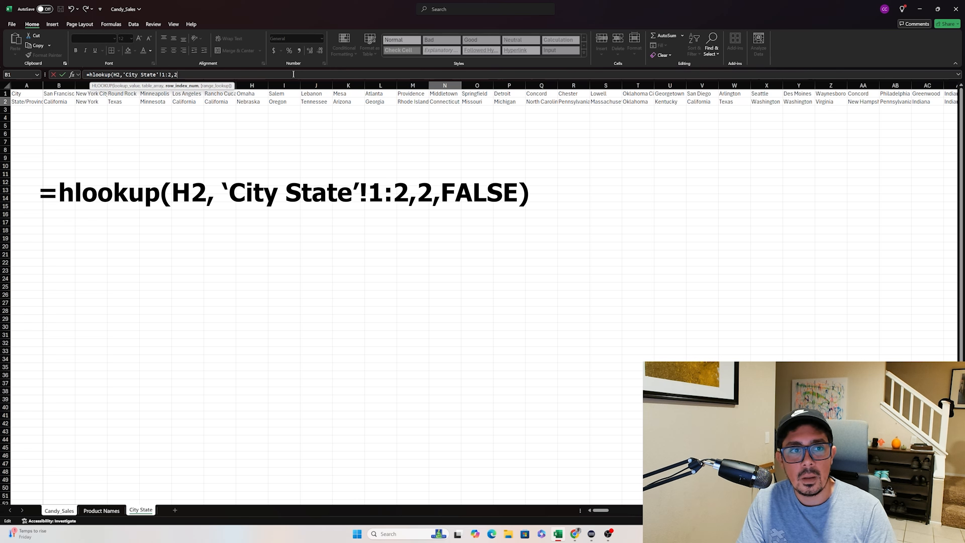
pyautogui.write(',')
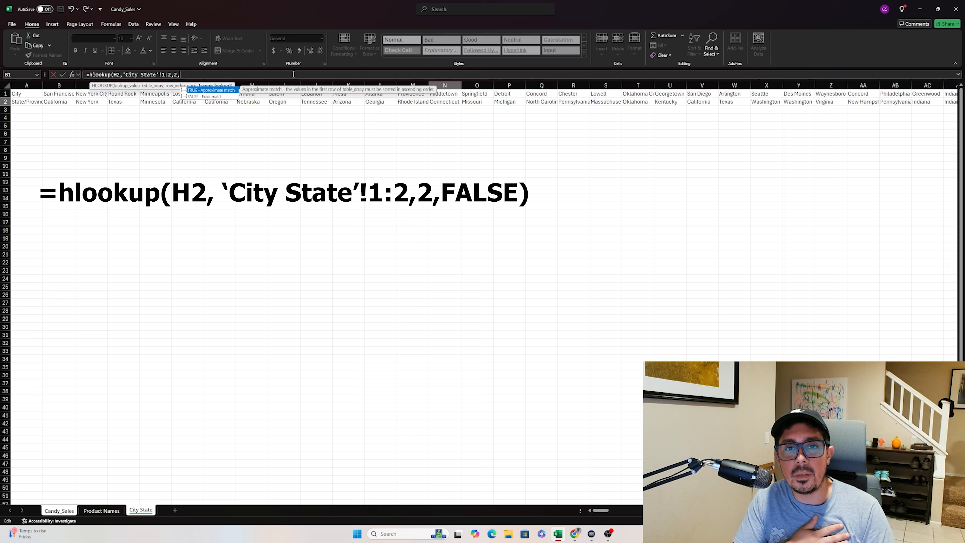
pyautogui.press('Down')
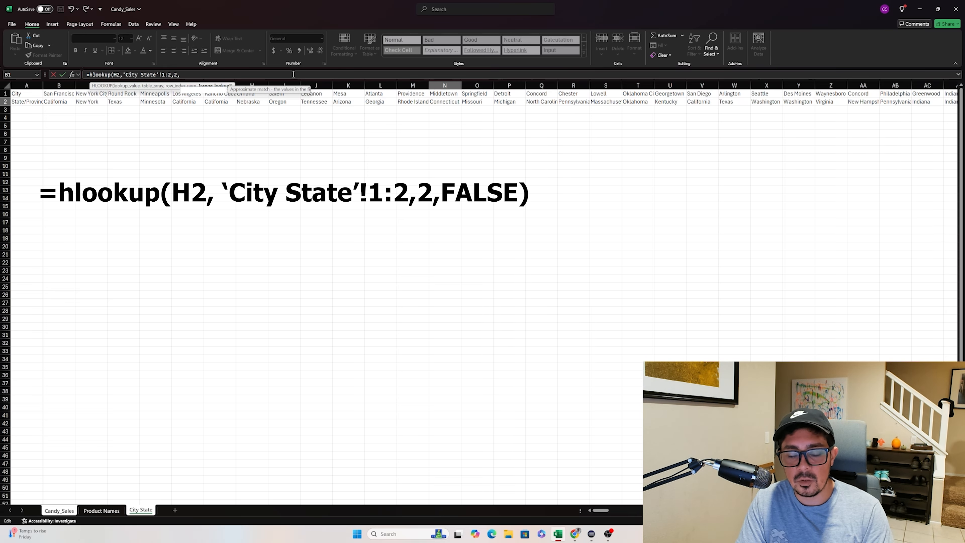
pyautogui.press('Tab')
pyautogui.write(')')
pyautogui.press('Return')
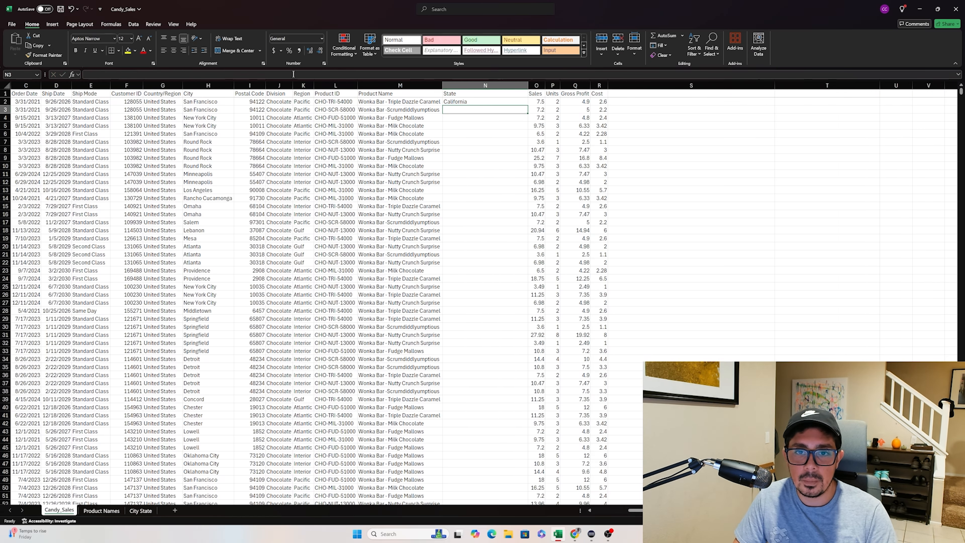
# Step: Fill the HLOOKUP formula from N2 down through N11 of the State column
pyautogui.hotkey('shift', 'Down')
pyautogui.hotkey('shift', 'Down')
pyautogui.hotkey('shift', 'Down')
pyautogui.hotkey('shift', 'Down')
pyautogui.hotkey('shift', 'Down')
pyautogui.hotkey('shift', 'Down')
pyautogui.hotkey('shift', 'Down')
pyautogui.hotkey('shift', 'Down')
pyautogui.hotkey('shift', 'Down')
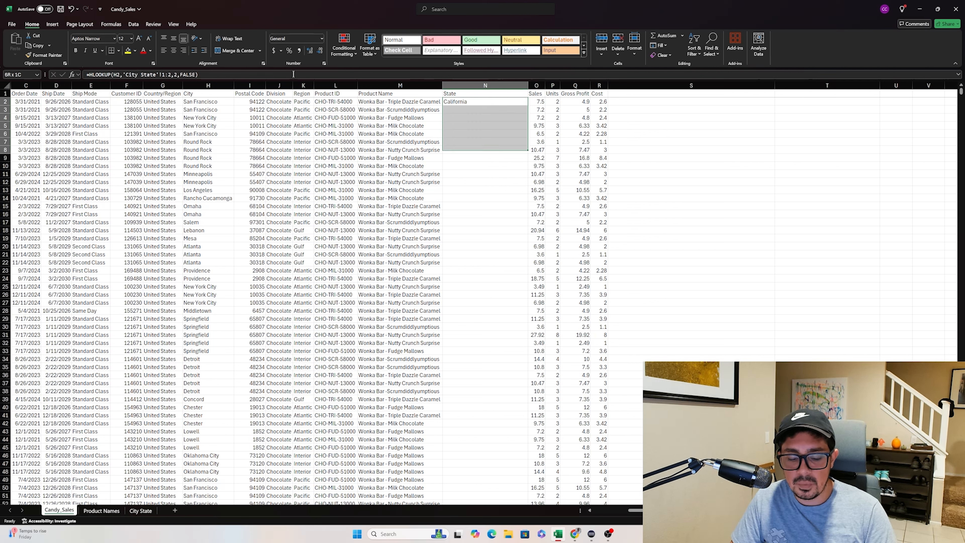
pyautogui.hotkey('ctrl', 'd')
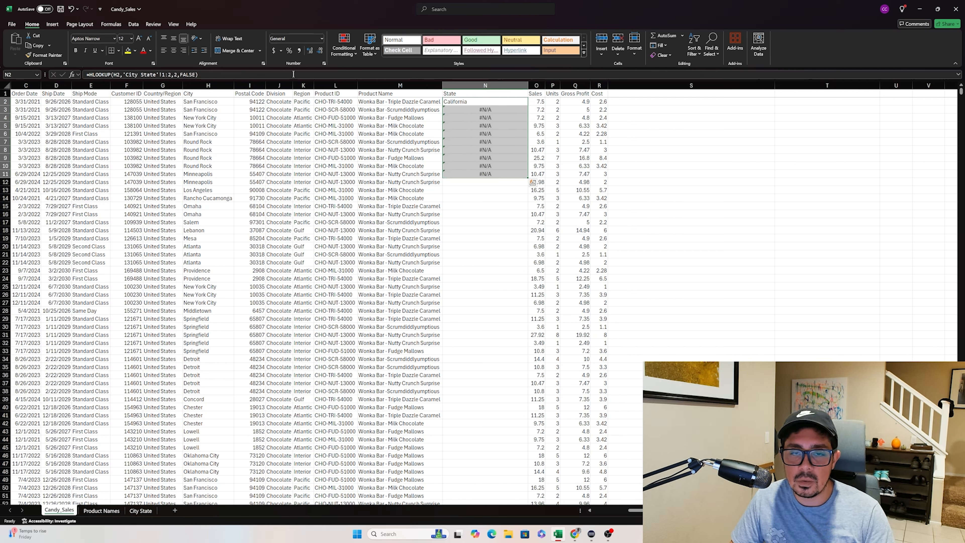
# Step: Lock the table array in the N2 HLOOKUP as rows $1:$2 and check the formulas in N3 and N4
pyautogui.click(480, 99)
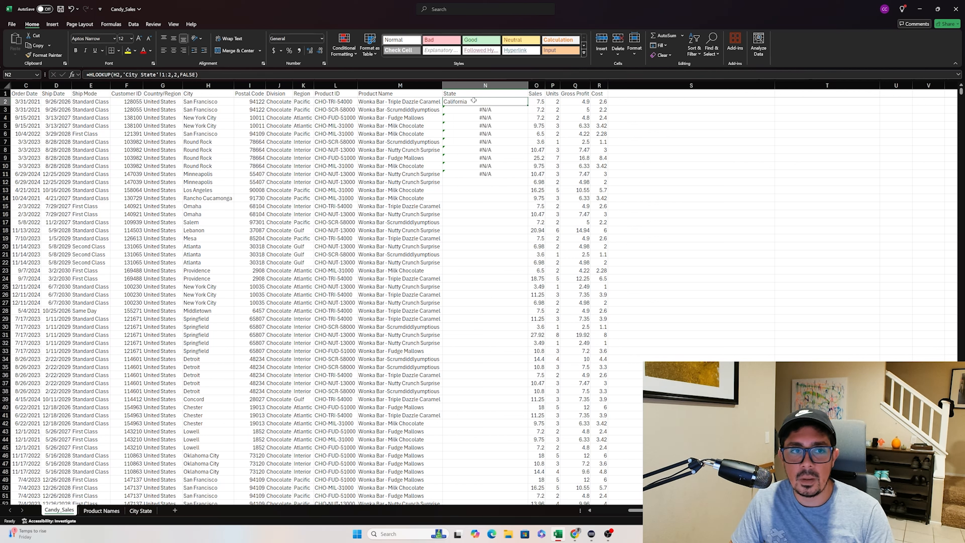
pyautogui.click(163, 75)
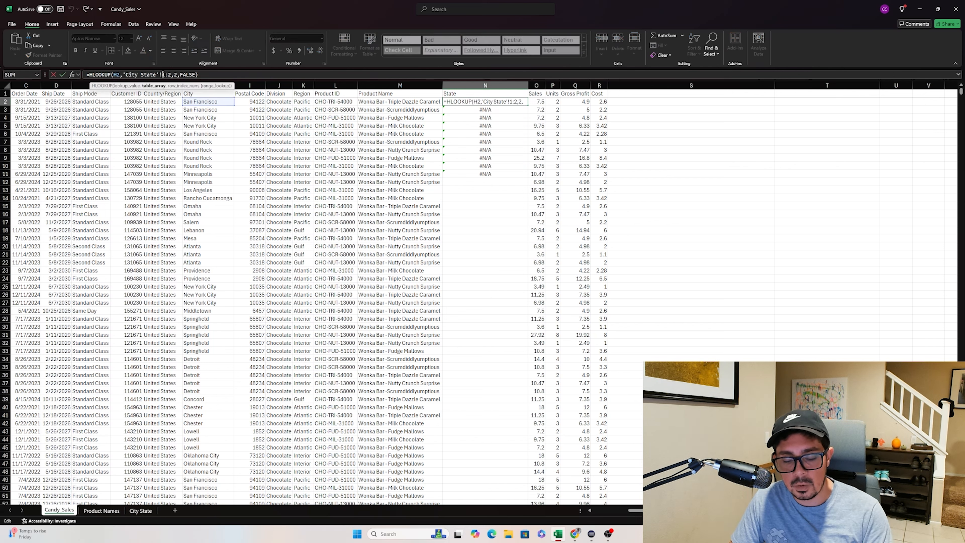
pyautogui.write('$')
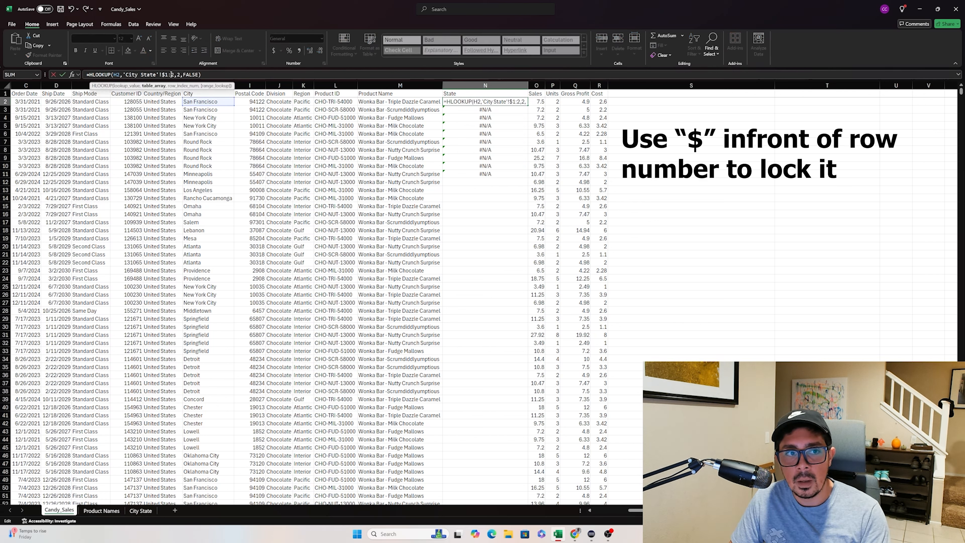
pyautogui.press('Right')
pyautogui.press('Right')
pyautogui.write('$')
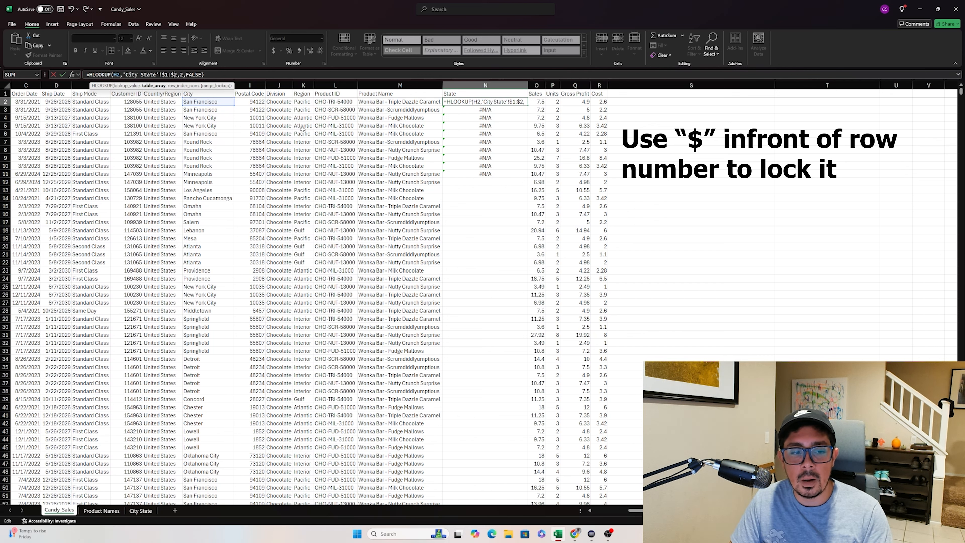
pyautogui.press('Return')
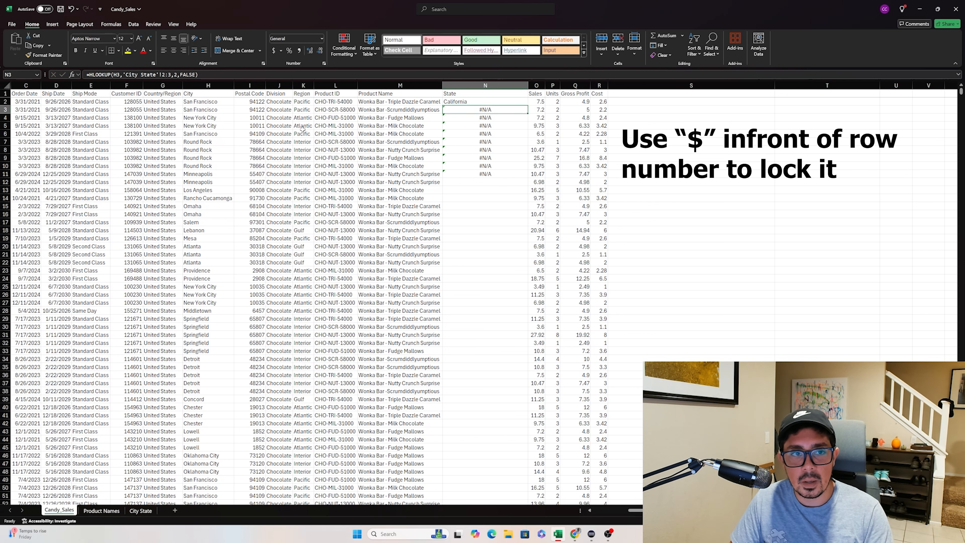
pyautogui.click(462, 101)
pyautogui.click(463, 110)
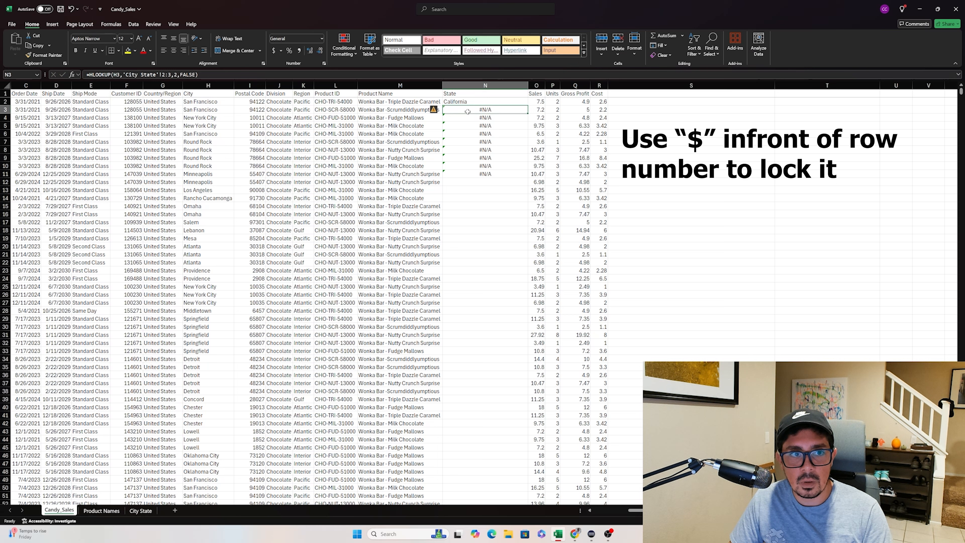
pyautogui.click(466, 118)
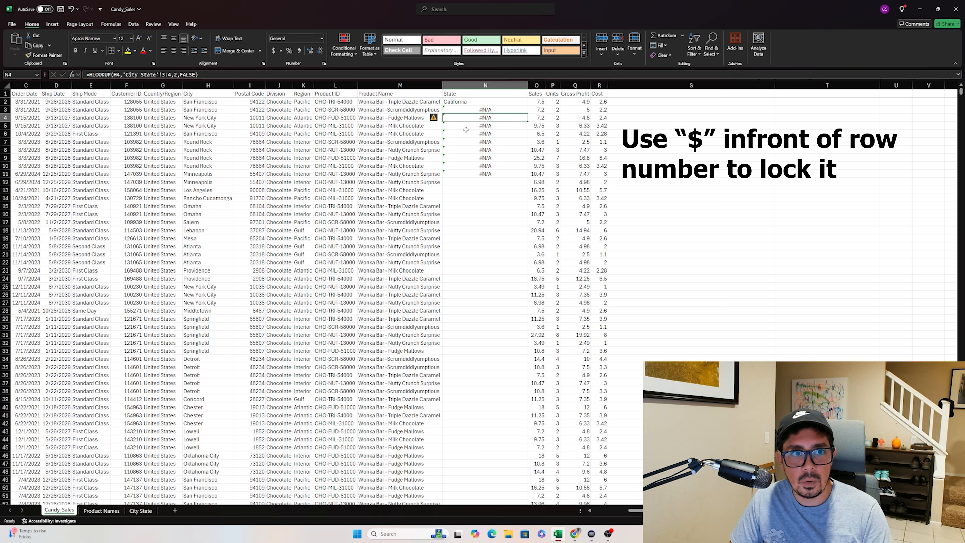
pyautogui.click(467, 109)
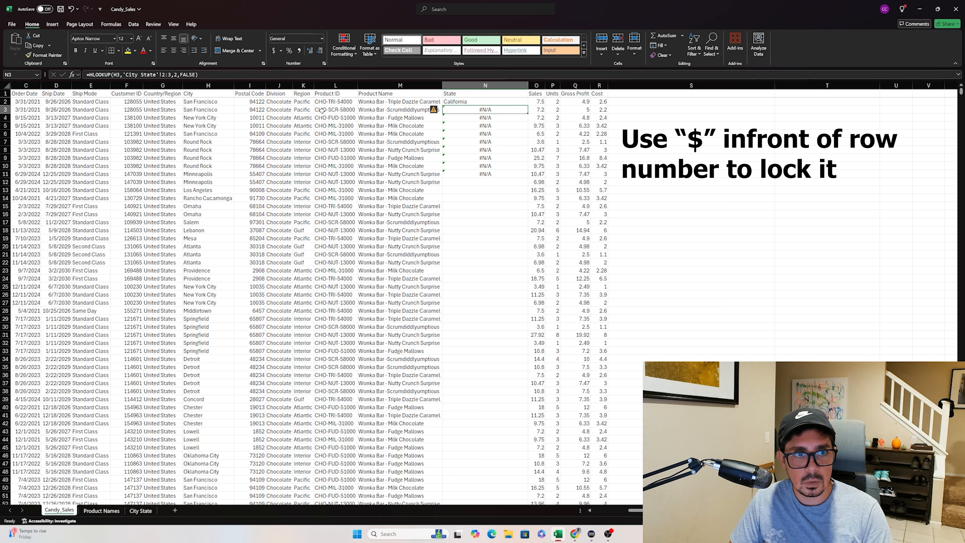
# Step: Remove the dollar signs from the City State table array in the N2 HLOOKUP
pyautogui.click(489, 102)
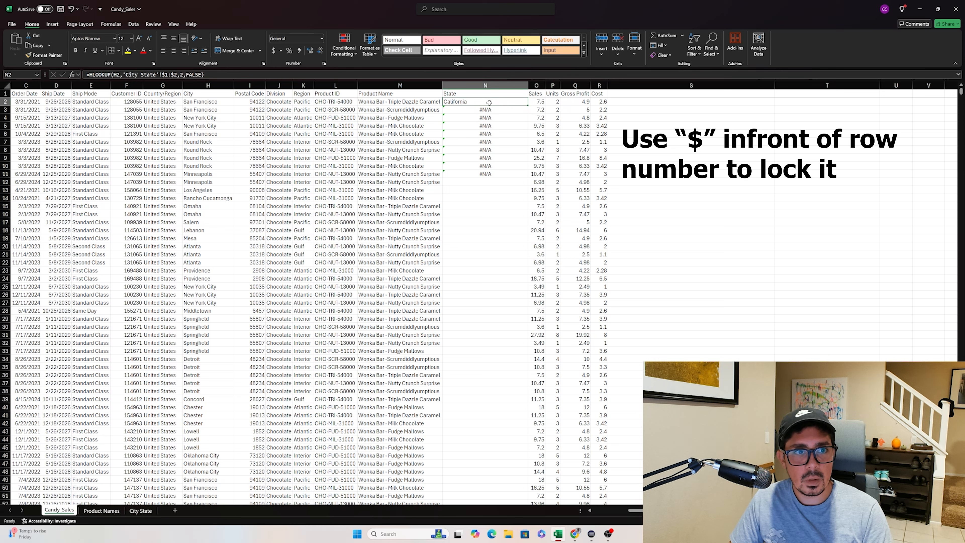
pyautogui.click(181, 74)
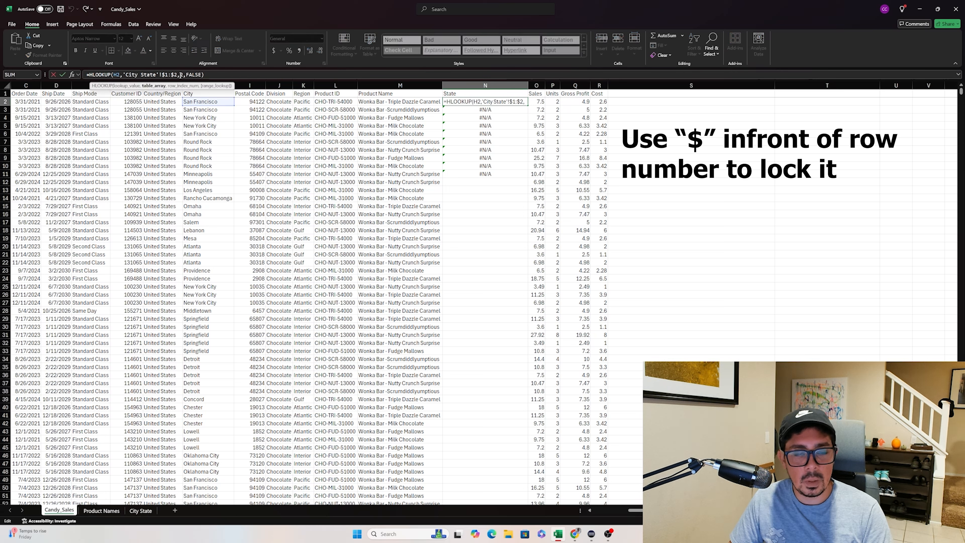
pyautogui.press('Escape')
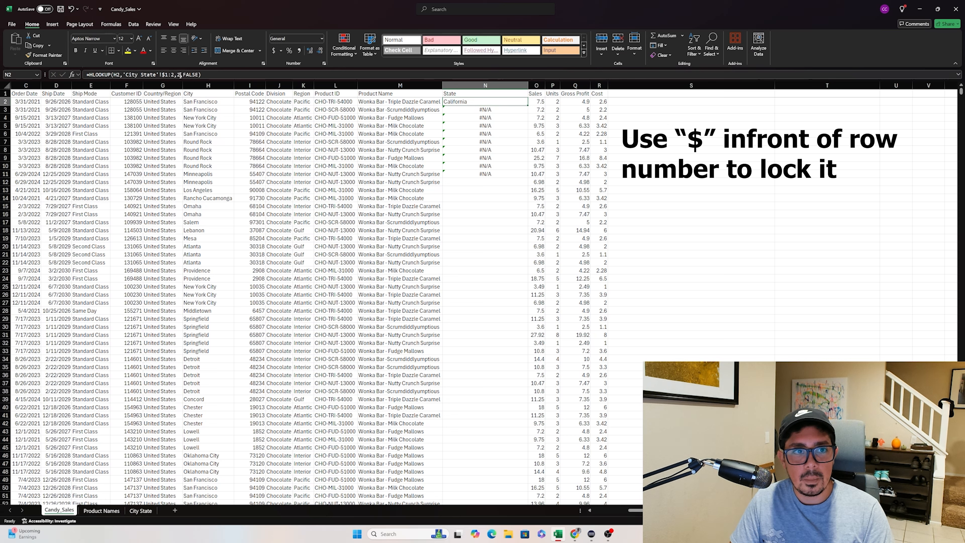
pyautogui.click(166, 74)
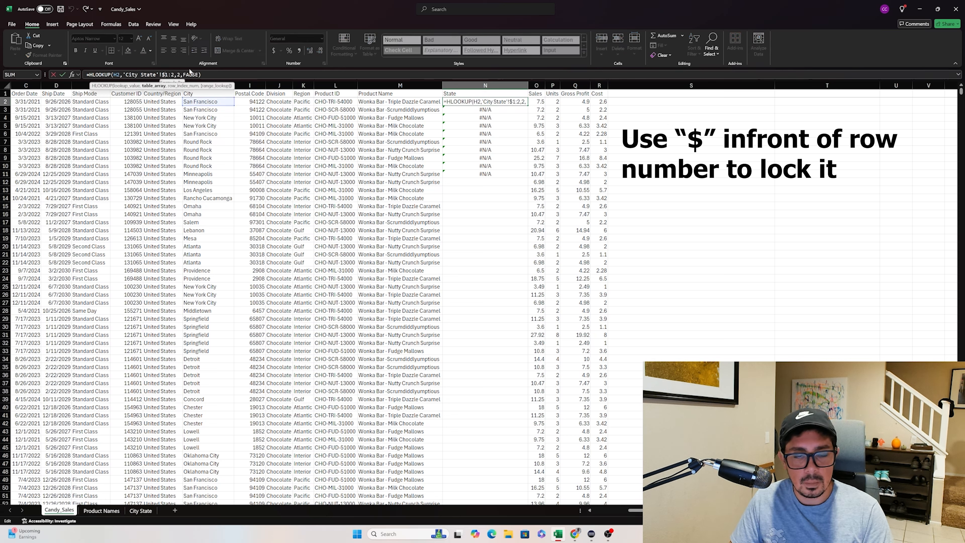
pyautogui.press('BackSpace')
pyautogui.press('Return')
# Step: Fill the N2 HLOOKUP with its unlocked 1:2 table array down through N11 again
pyautogui.press('Up')
pyautogui.hotkey('shift', 'Down')
pyautogui.hotkey('shift', 'Down')
pyautogui.hotkey('shift', 'Down')
pyautogui.hotkey('shift', 'Down')
pyautogui.hotkey('shift', 'Down')
pyautogui.hotkey('shift', 'Down')
pyautogui.hotkey('shift', 'Down')
pyautogui.hotkey('shift', 'Down')
pyautogui.hotkey('shift', 'Down')
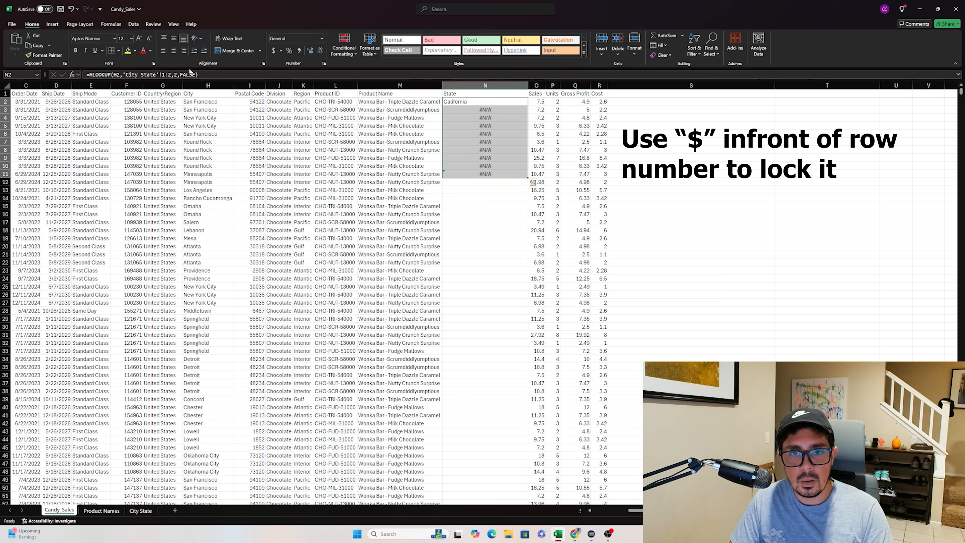
# Step: Make the City State table array in the N2 HLOOKUP absolute as rows $1:$2
pyautogui.click(504, 105)
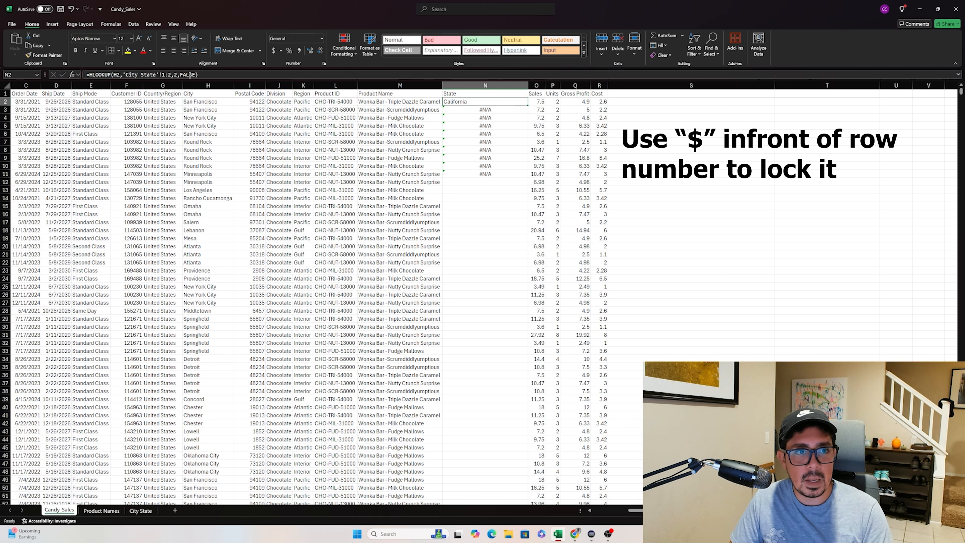
pyautogui.click(162, 74)
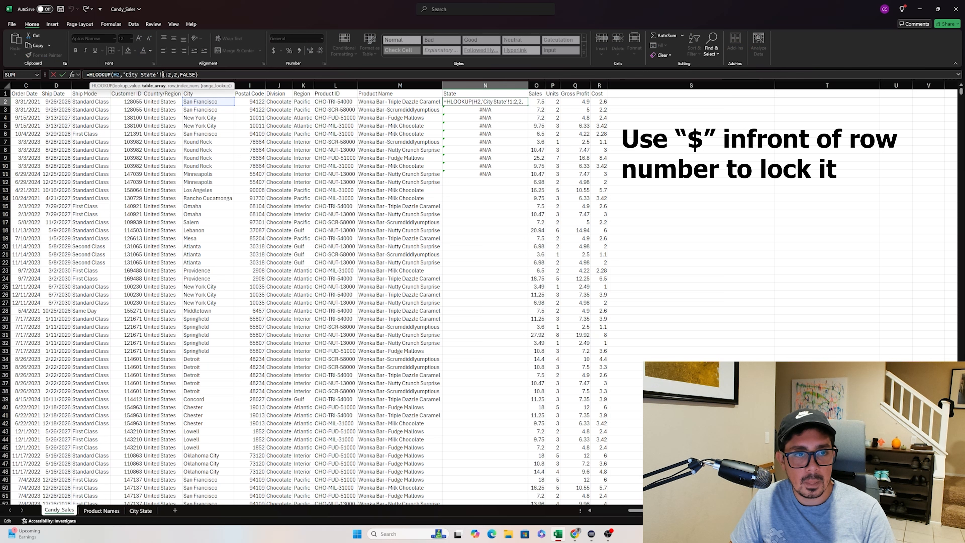
pyautogui.write('$')
pyautogui.press('Right')
pyautogui.press('Right')
pyautogui.write('$')
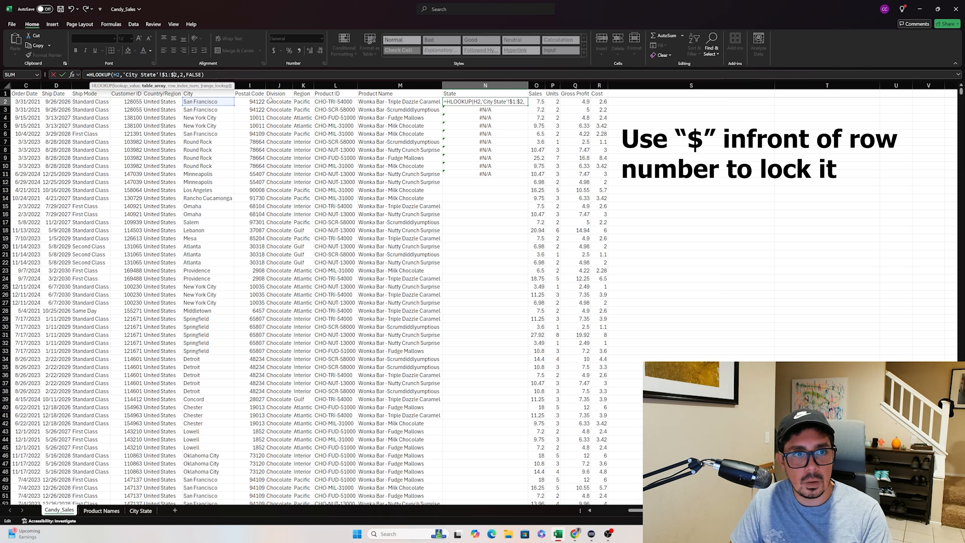
pyautogui.hotkey('ctrl', 'Return')
# Step: Fill the row-locked HLOOKUP from N2 down the State column to data row 10195, and refill it through N47
pyautogui.hotkey('ctrl', 'shift', 'Down')
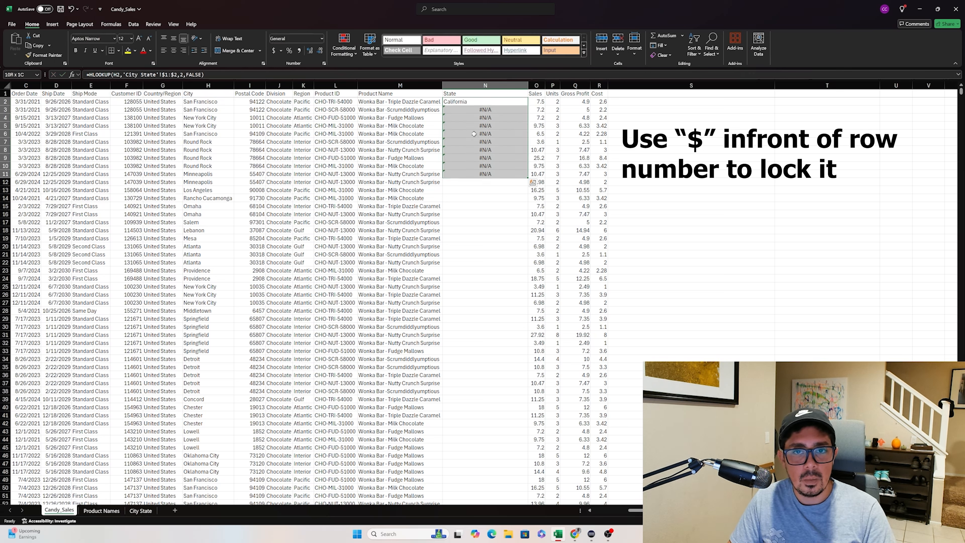
pyautogui.hotkey('ctrl', 'd')
pyautogui.press('Left')
pyautogui.hotkey('ctrl', 'Down')
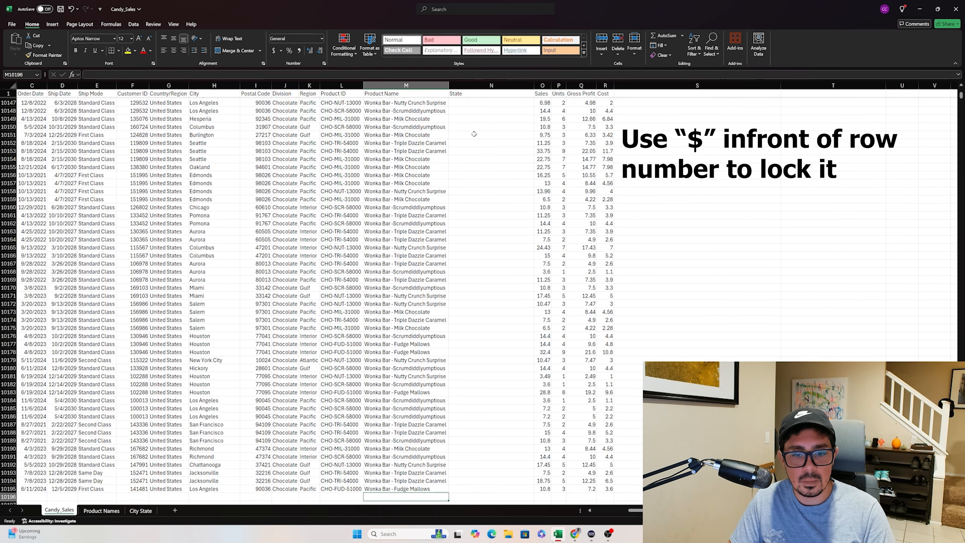
pyautogui.press('Right')
pyautogui.hotkey('ctrl', 'shift', 'Up')
pyautogui.hotkey('ctrl', 'd')
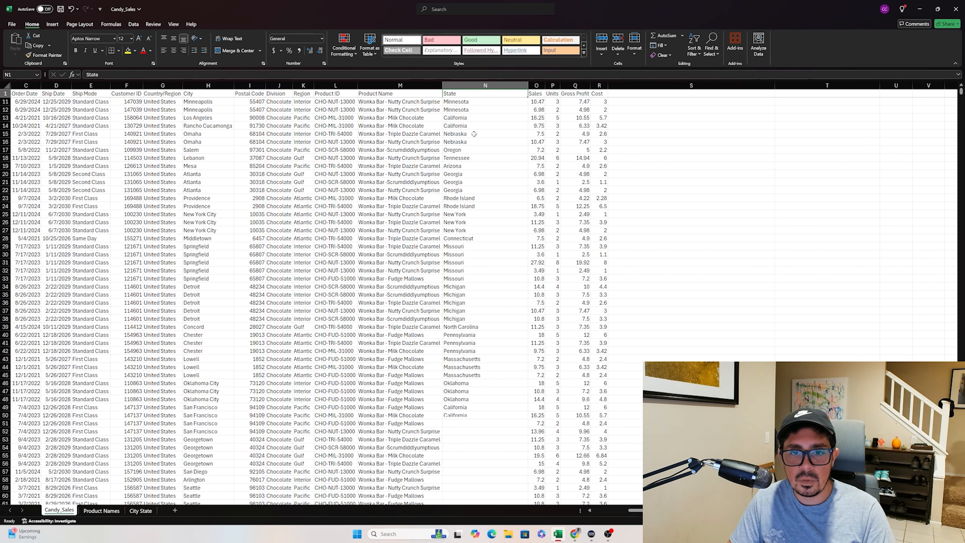
pyautogui.hotkey('ctrl', 'Up')
pyautogui.press('Down')
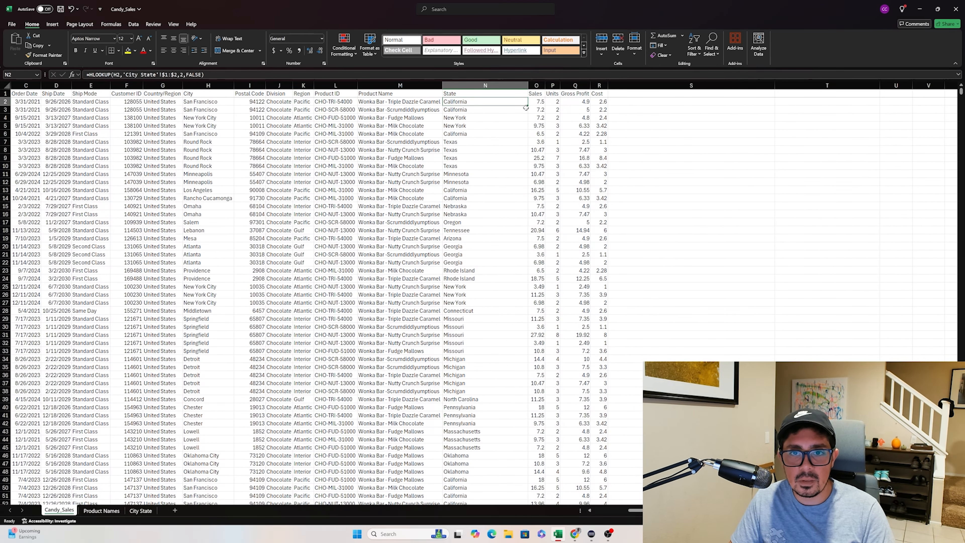
pyautogui.moveTo(526, 103); pyautogui.dragTo(525, 463)
pyautogui.click(492, 328)
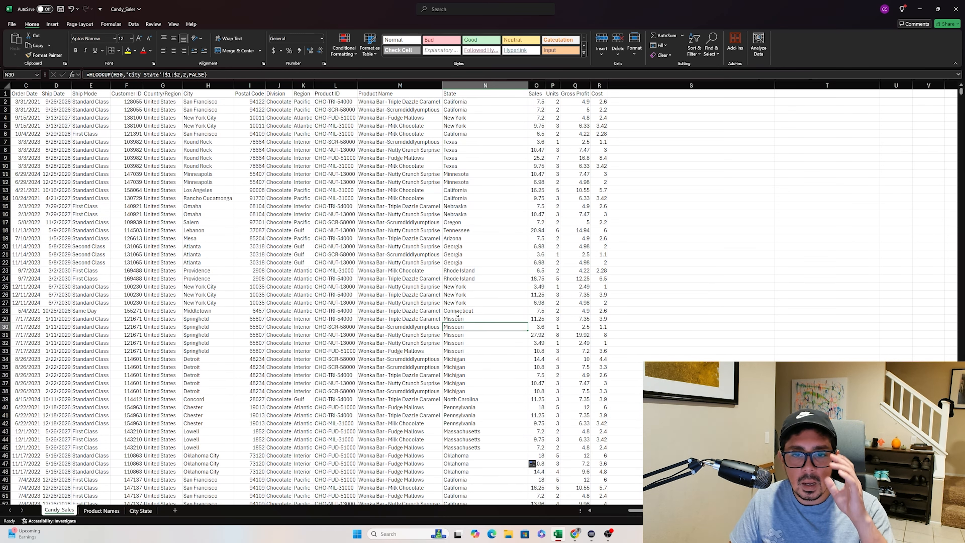
# Step: Review the locked table array in the N2 HLOOKUP and the City State rows it refers to
pyautogui.click(495, 104)
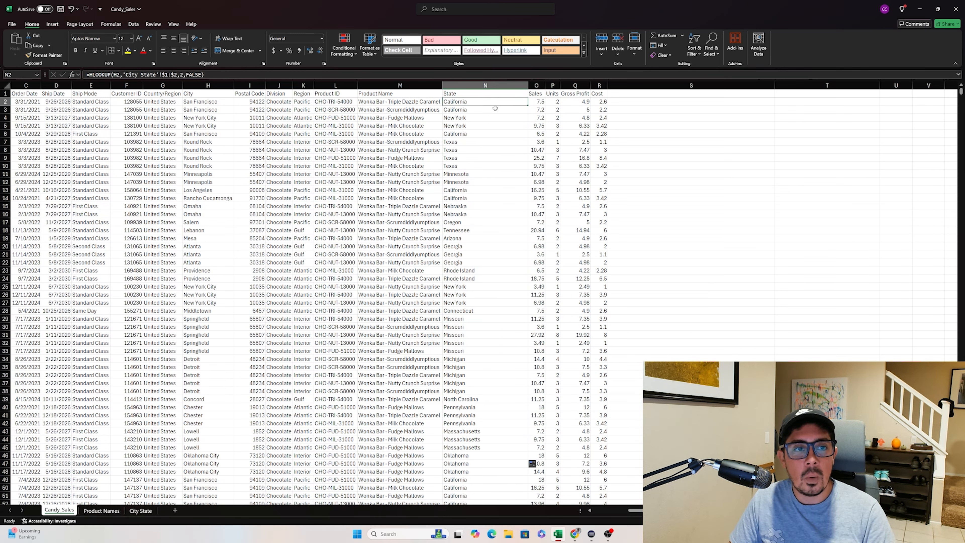
pyautogui.click(168, 74)
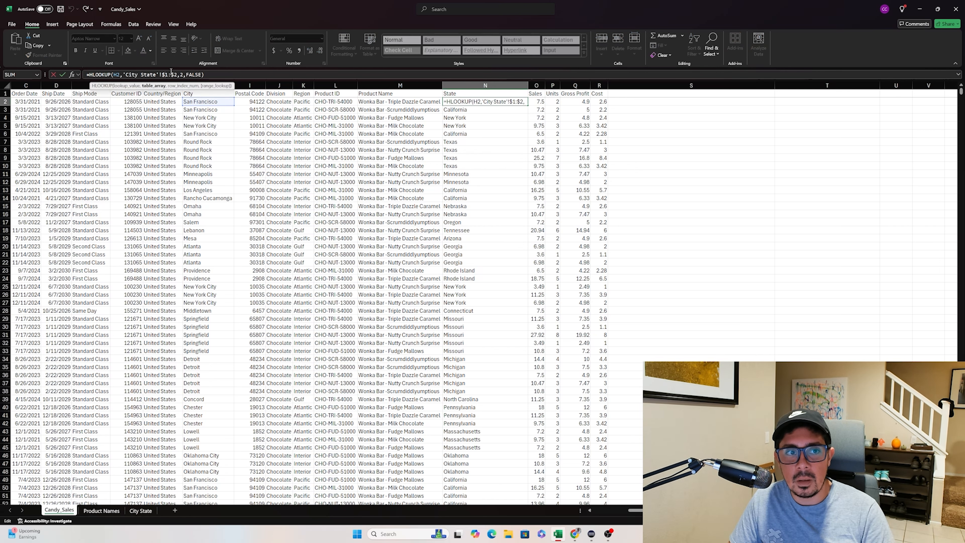
pyautogui.press('Escape')
pyautogui.click(141, 510)
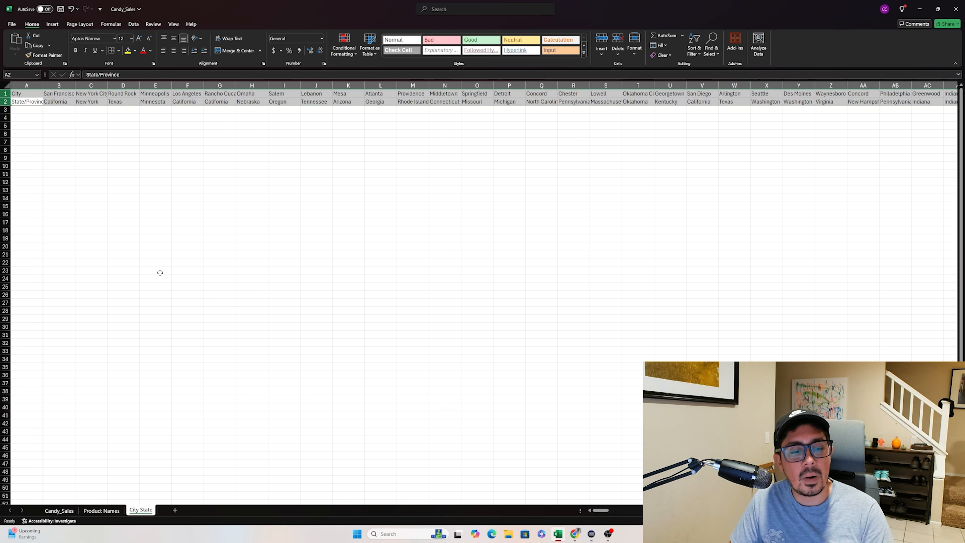
pyautogui.click(60, 510)
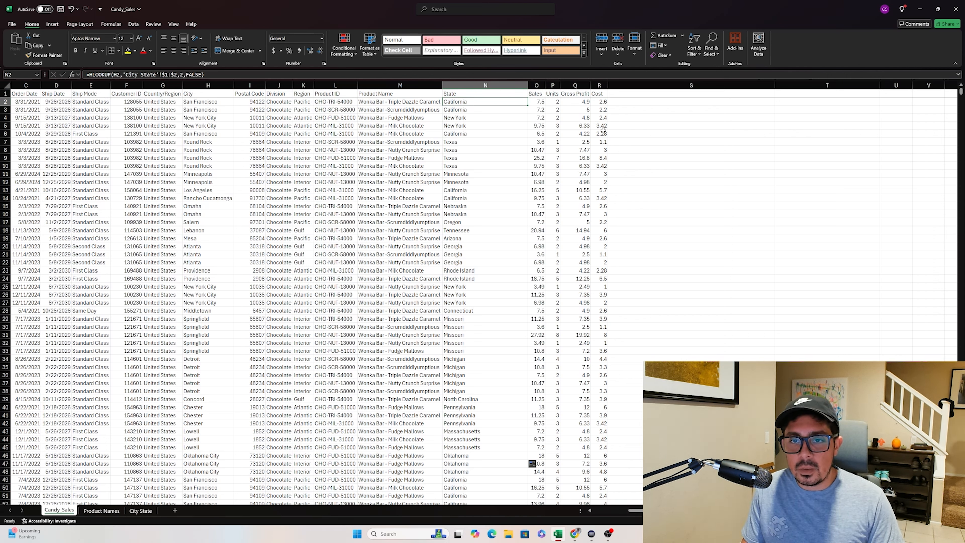
# Step: Enter a SUM of the Sales values O2:O10195 in cell S2
pyautogui.click(692, 99)
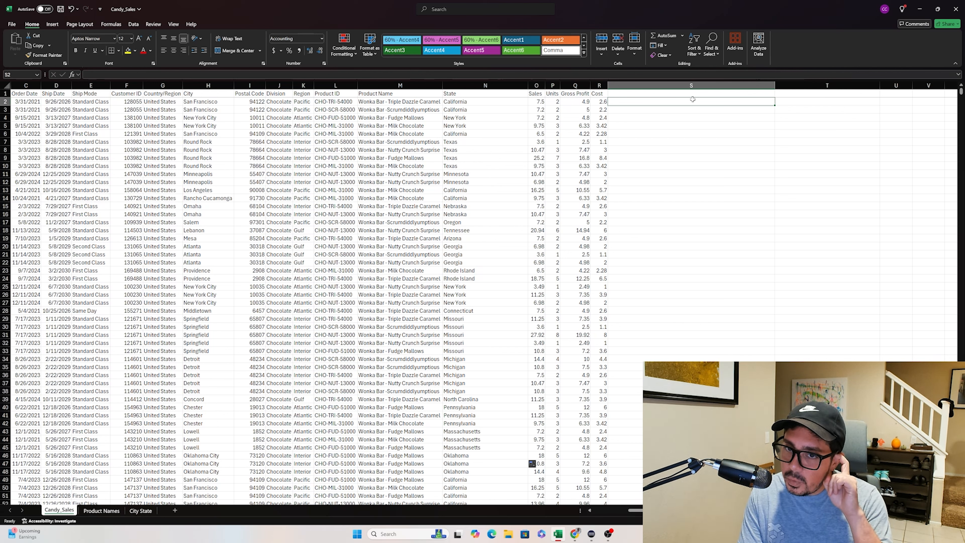
pyautogui.write('=')
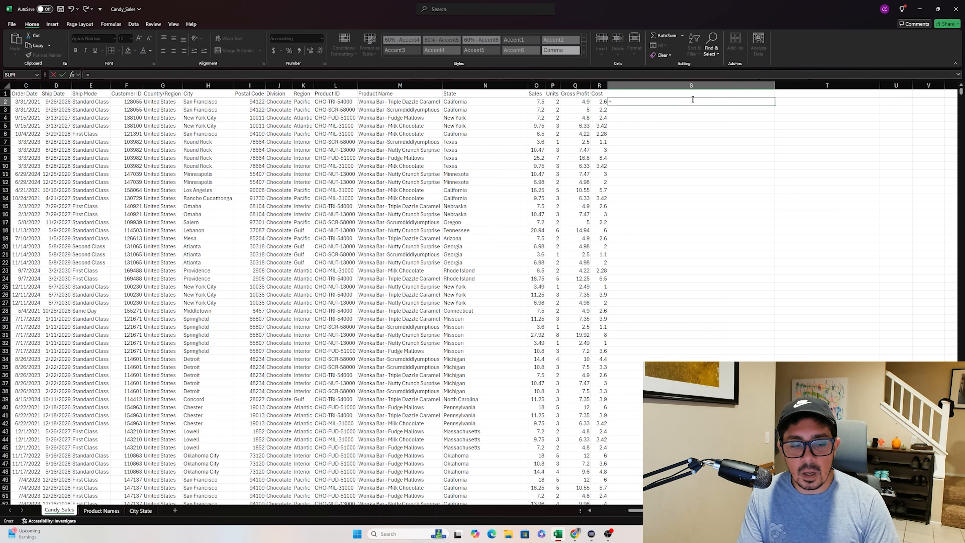
pyautogui.write('sum(')
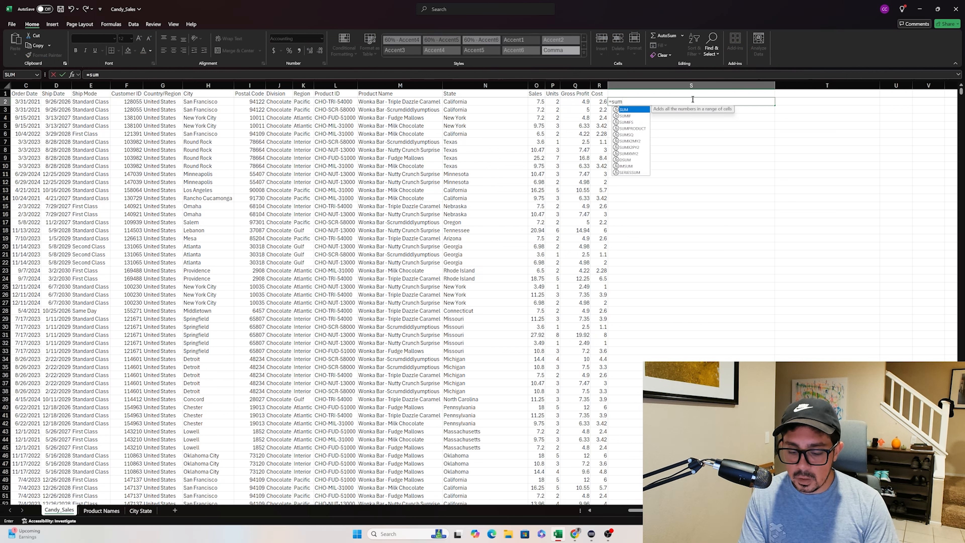
pyautogui.press('Left')
pyautogui.press('Left')
pyautogui.press('Left')
pyautogui.press('Left')
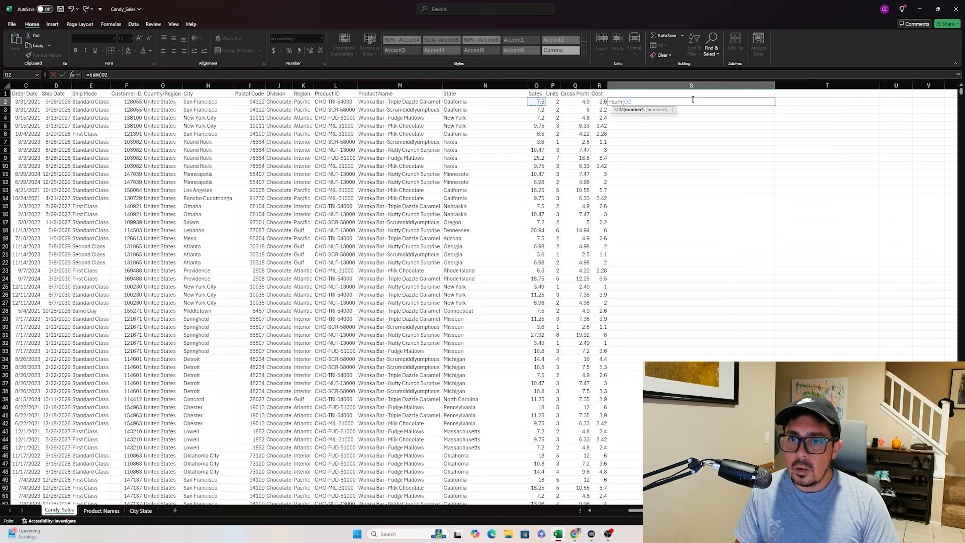
pyautogui.hotkey('ctrl', 'shift', 'Down')
pyautogui.press('Return')
# Step: Enter the header Total Sales in S1 and move to T2
pyautogui.press('Up')
pyautogui.press('Up')
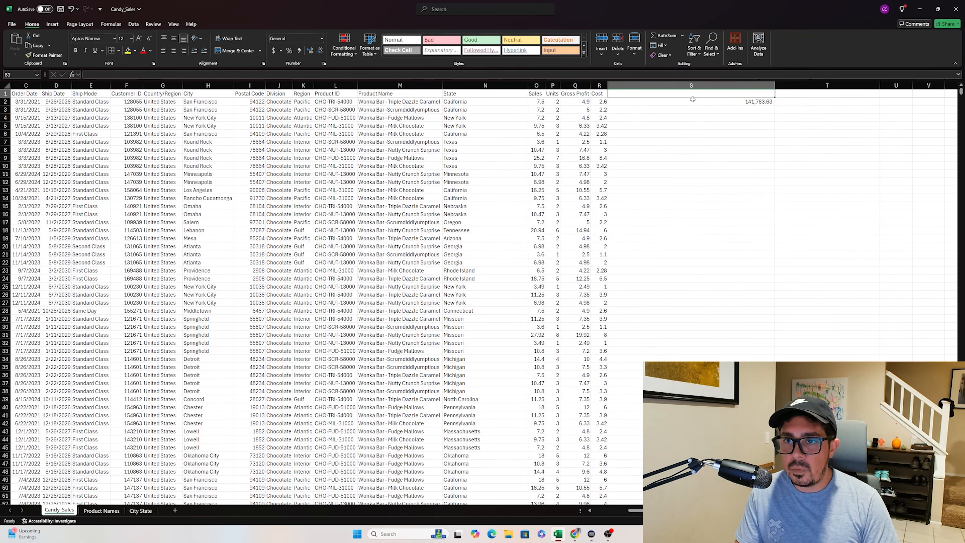
pyautogui.write('Total')
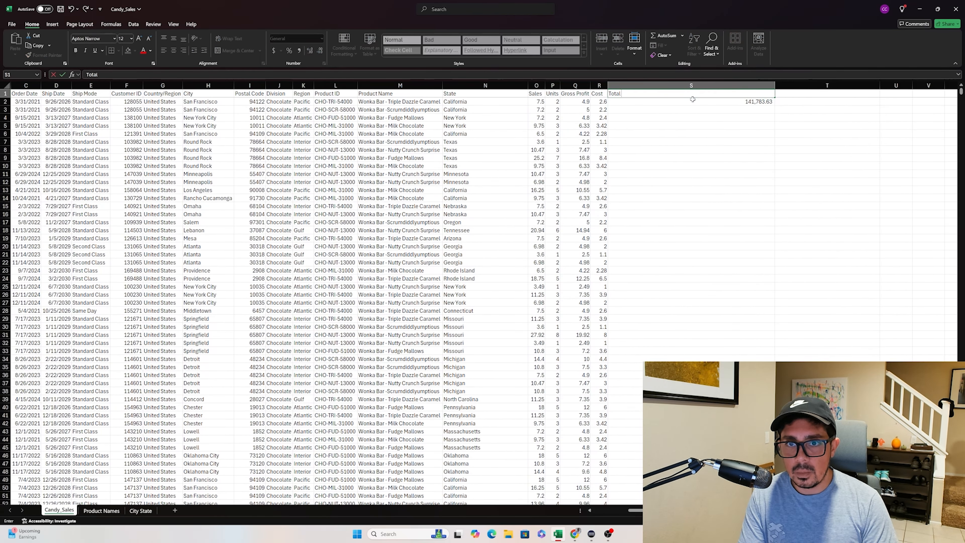
pyautogui.write(' Sales')
pyautogui.press('Return')
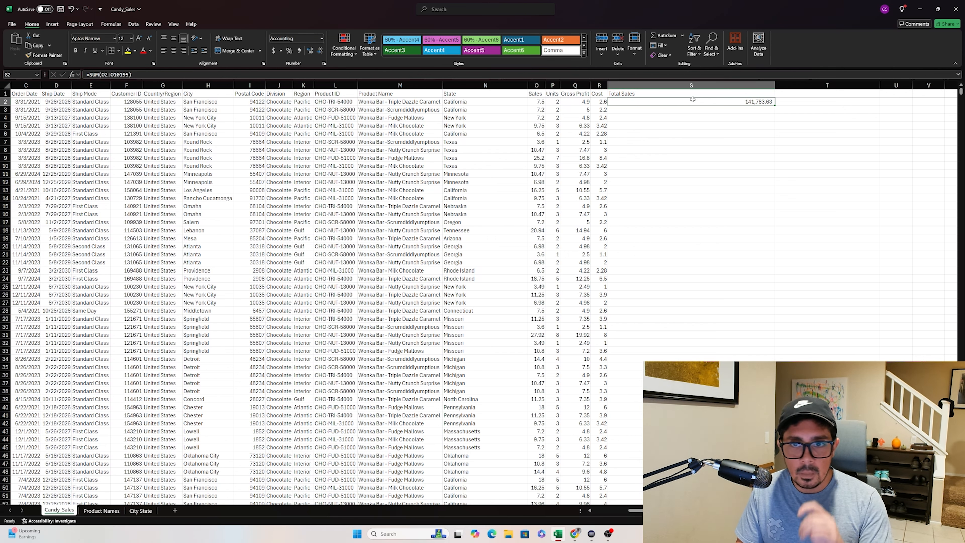
pyautogui.press('Right')
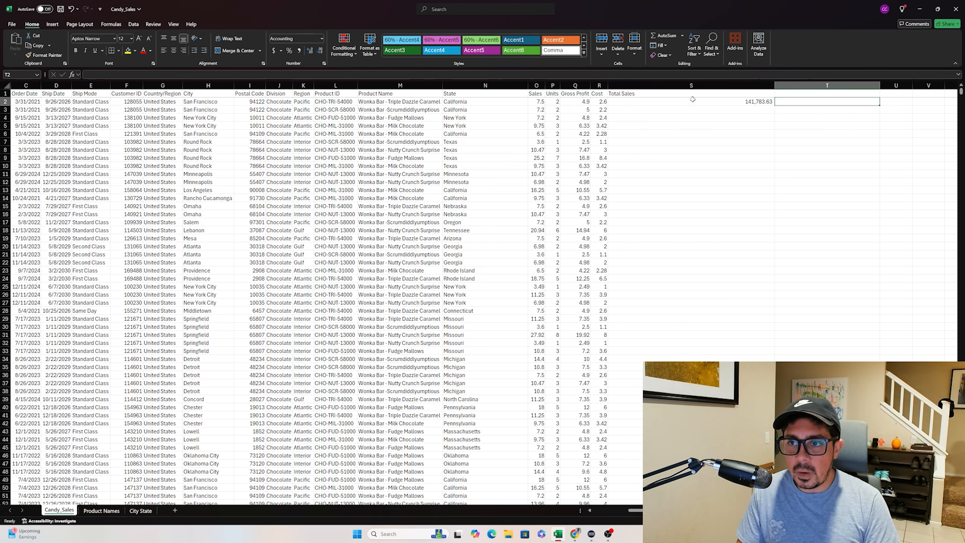
# Step: Enter =IF(R2=2.6,TRUE, FALSE) in T2 and compare it with the Cost value in R2
pyautogui.write('=')
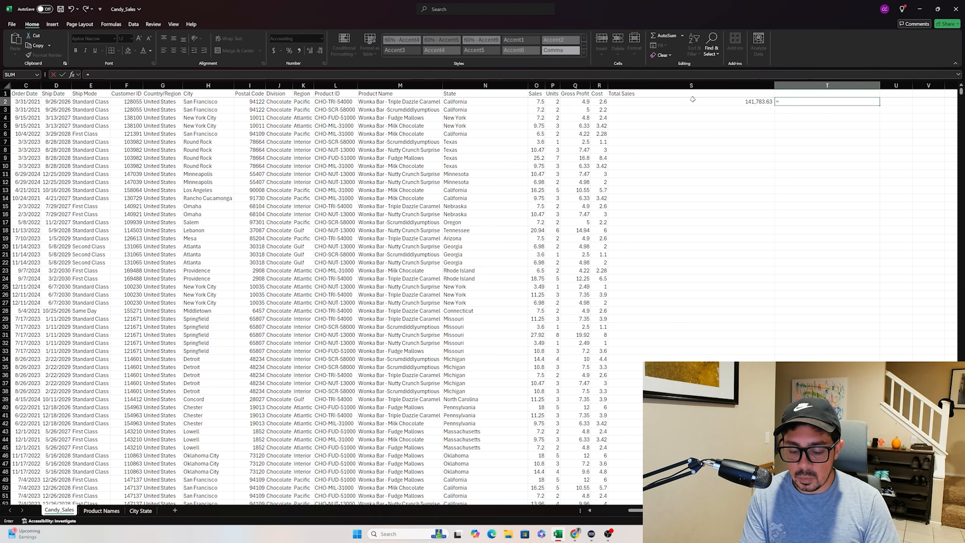
pyautogui.write('if(')
pyautogui.press('Left')
pyautogui.press('Left')
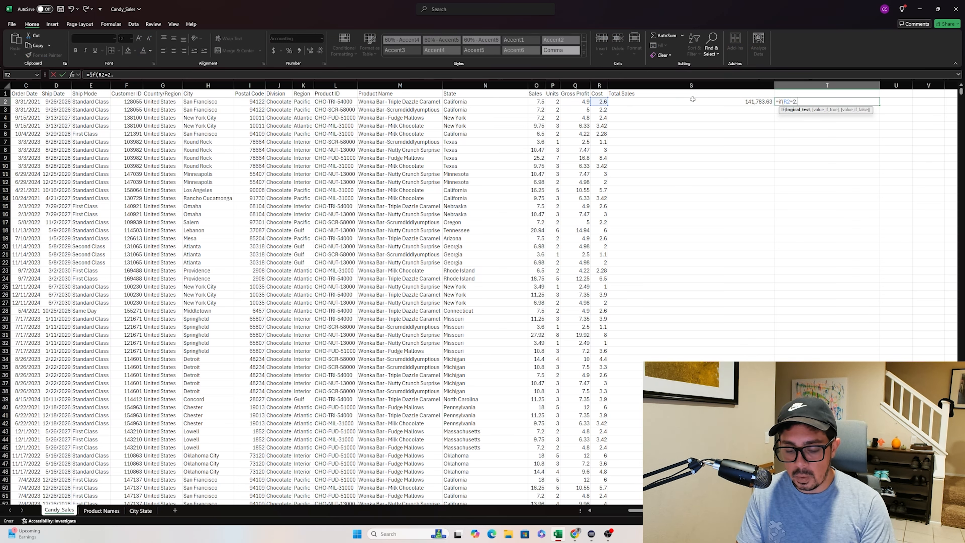
pyautogui.write('2.6,True, F')
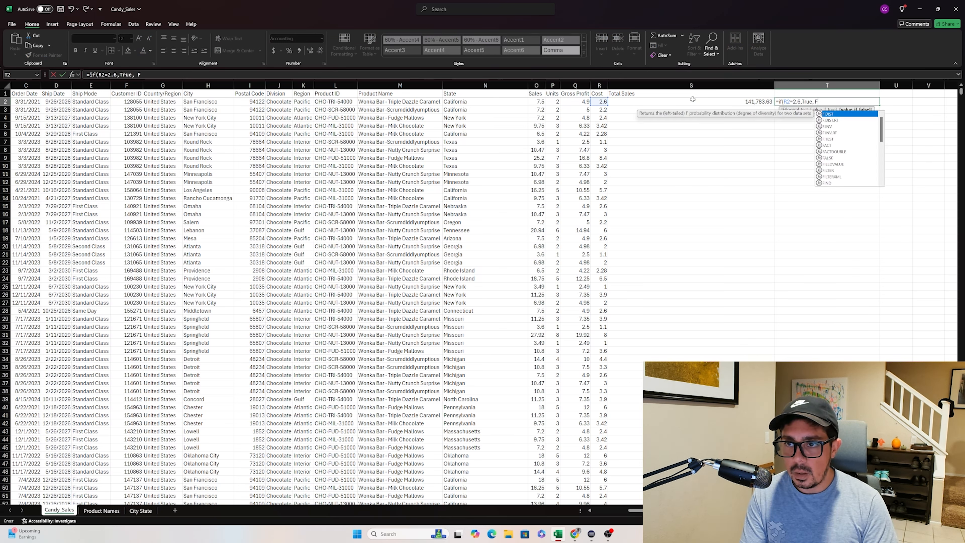
pyautogui.write('alse)')
pyautogui.hotkey('ctrl', 'Return')
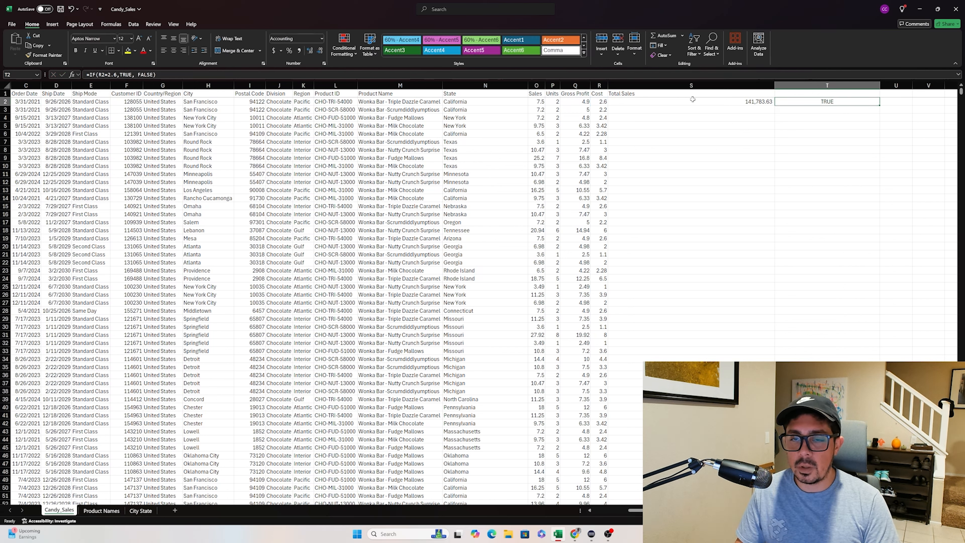
pyautogui.click(598, 100)
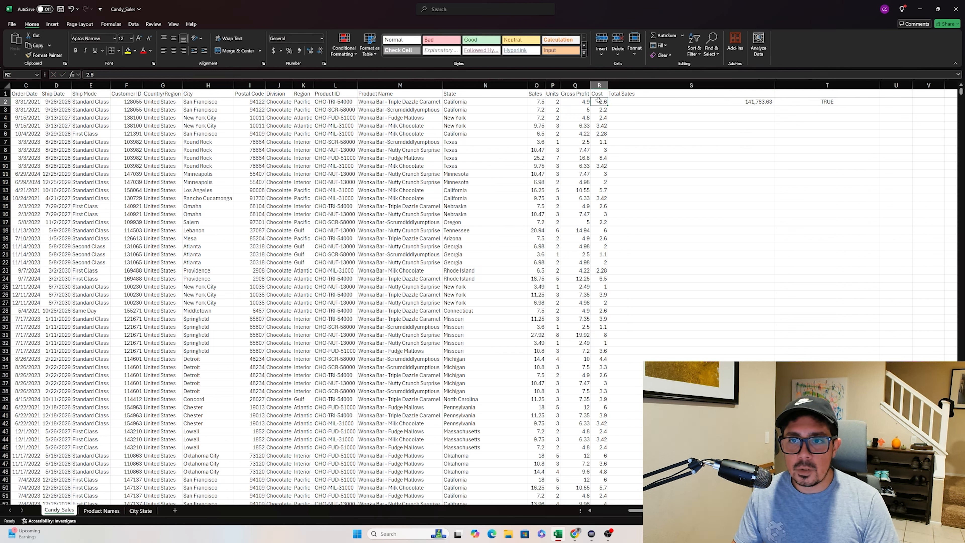
pyautogui.click(814, 101)
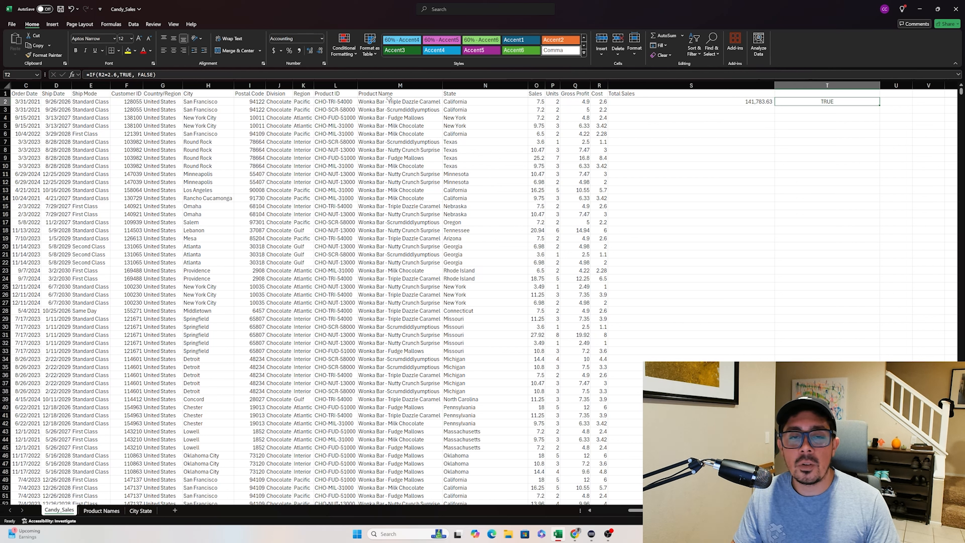
# Step: Check the Sales and Units columns and enter the header Total Sales Where Units More Than 2 in T1
pyautogui.click(536, 85)
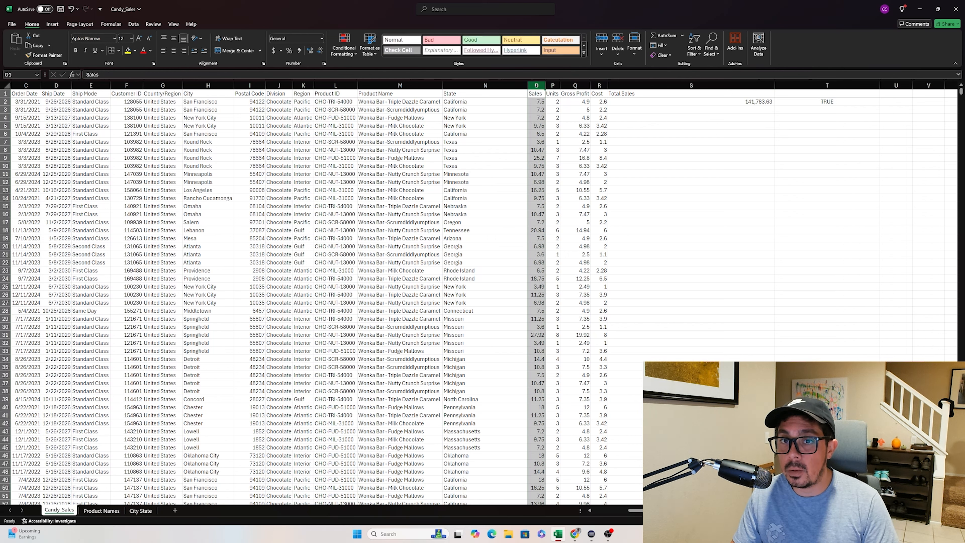
pyautogui.click(552, 84)
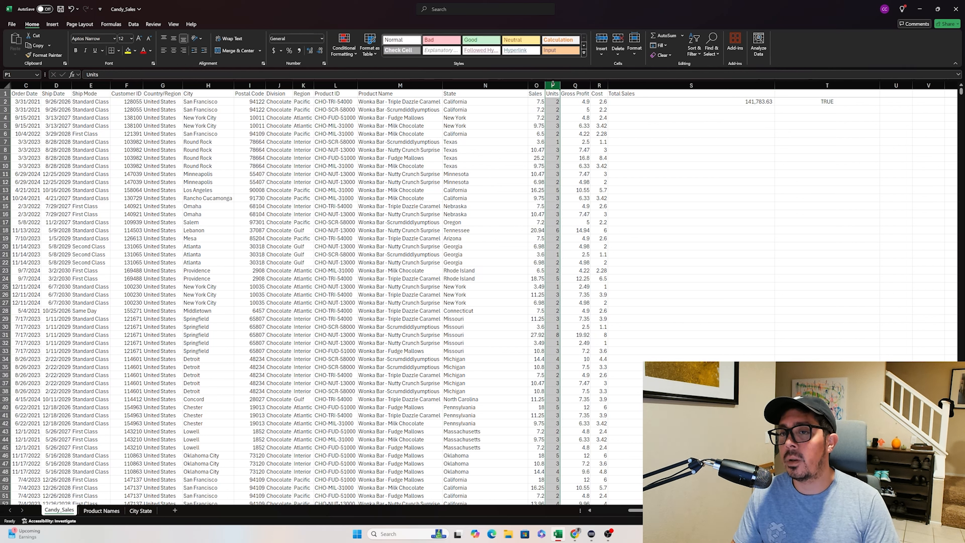
pyautogui.click(804, 100)
pyautogui.click(816, 94)
pyautogui.scroll(4, 832, 111)
pyautogui.press('Right')
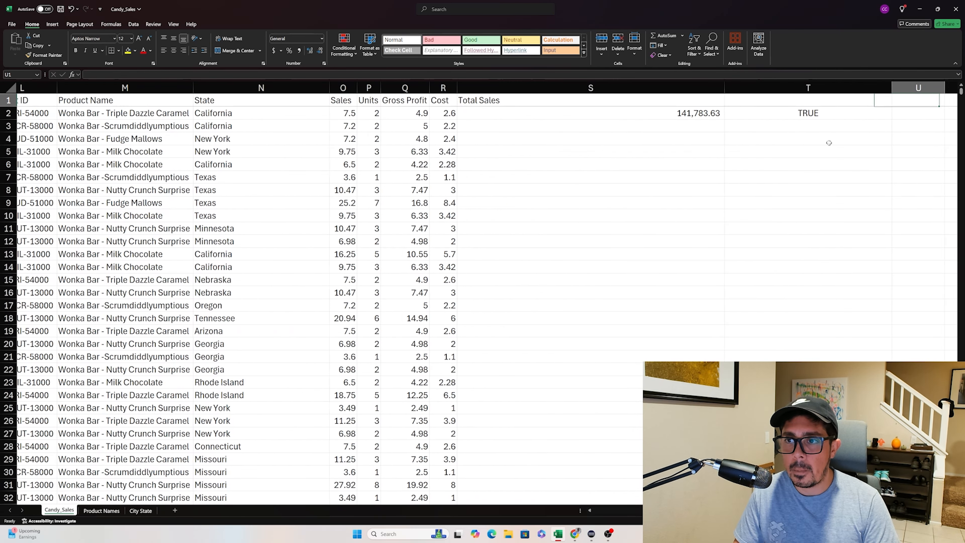
pyautogui.press('Left')
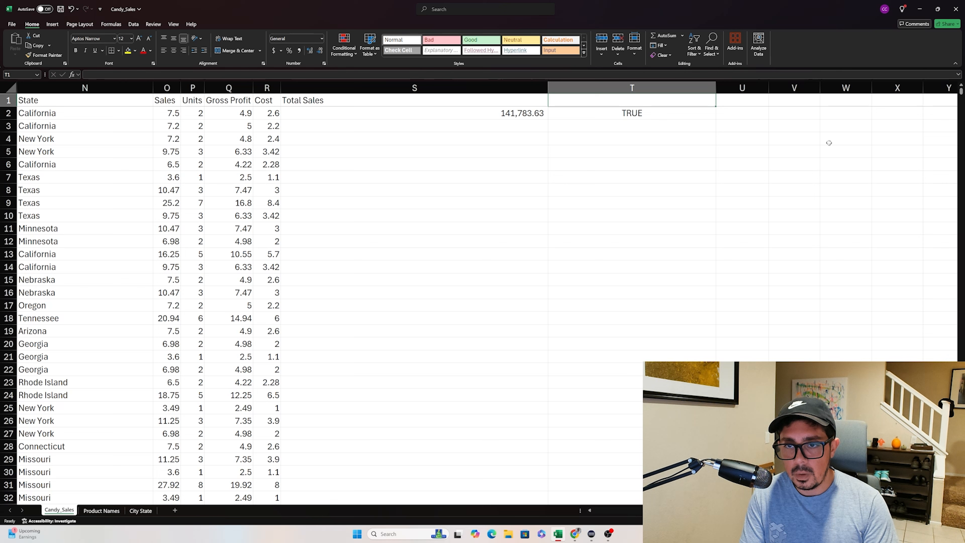
pyautogui.write('Total Sales Wh')
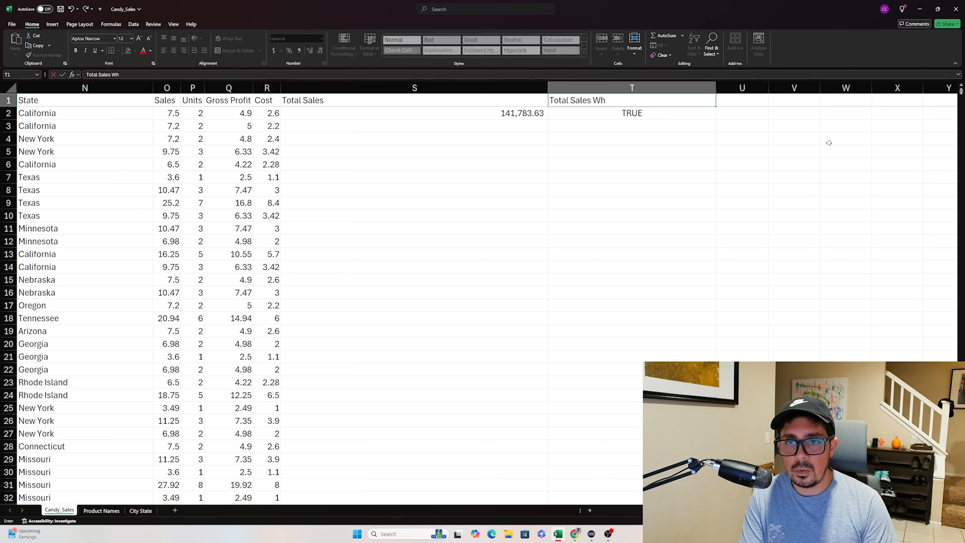
pyautogui.write('ere Units More Th')
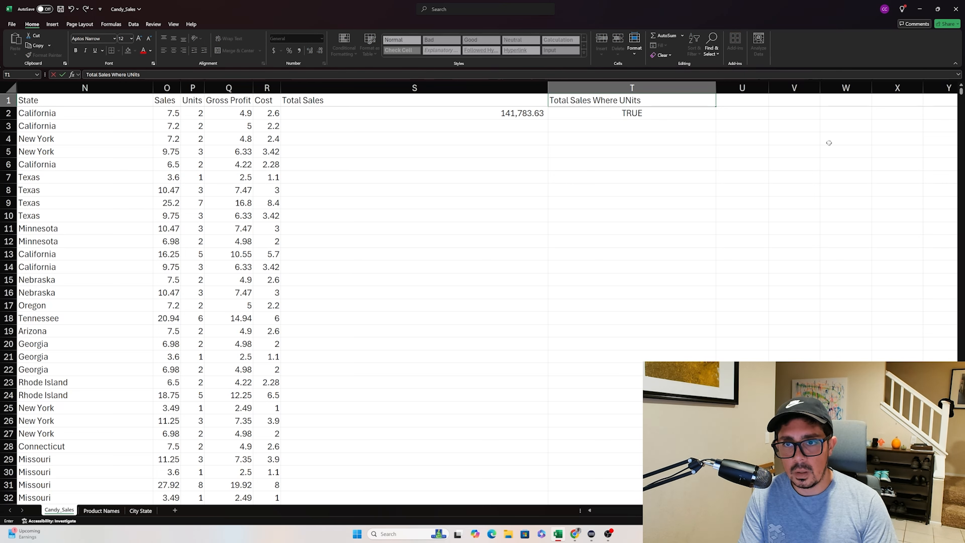
pyautogui.write('an 2')
pyautogui.press('Return')
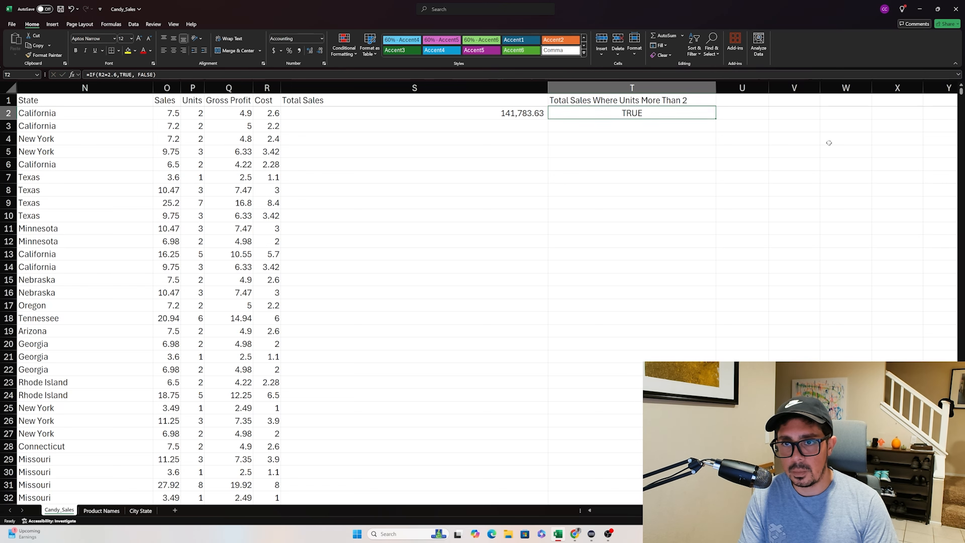
# Step: Try a SUMIF in T2 over the Units column P:P with the criterion ">2", to total the Sales column
pyautogui.write('=sum(')
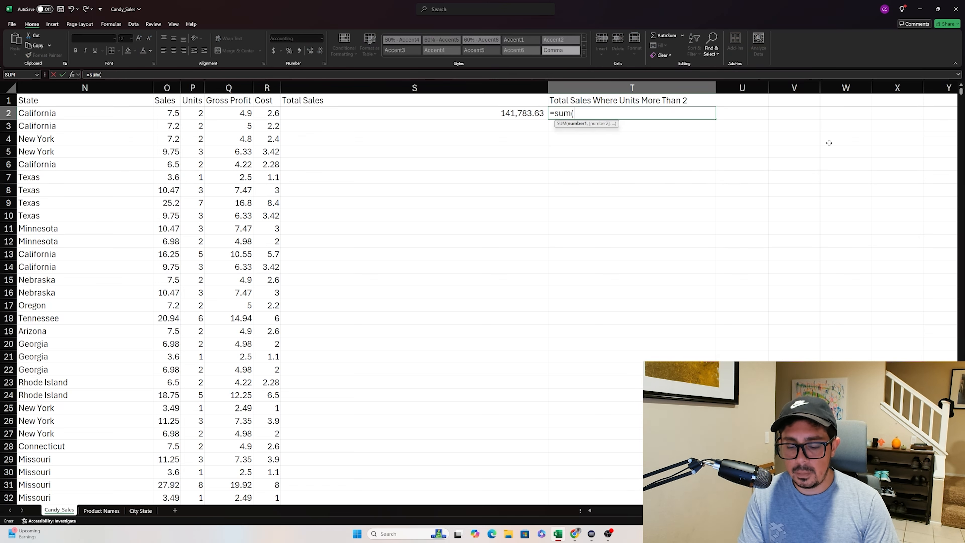
pyautogui.press('BackSpace')
pyautogui.write('if(')
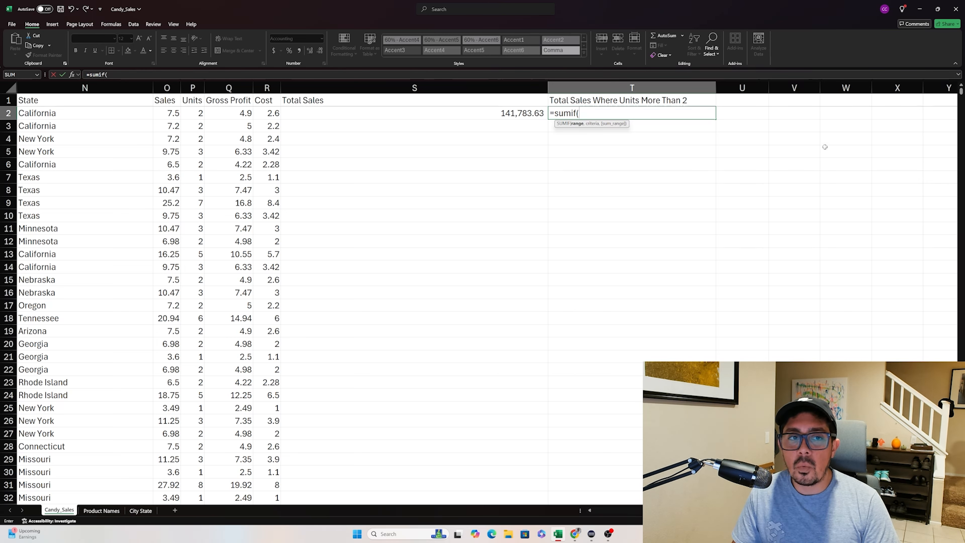
pyautogui.click(192, 86)
pyautogui.write(',">')
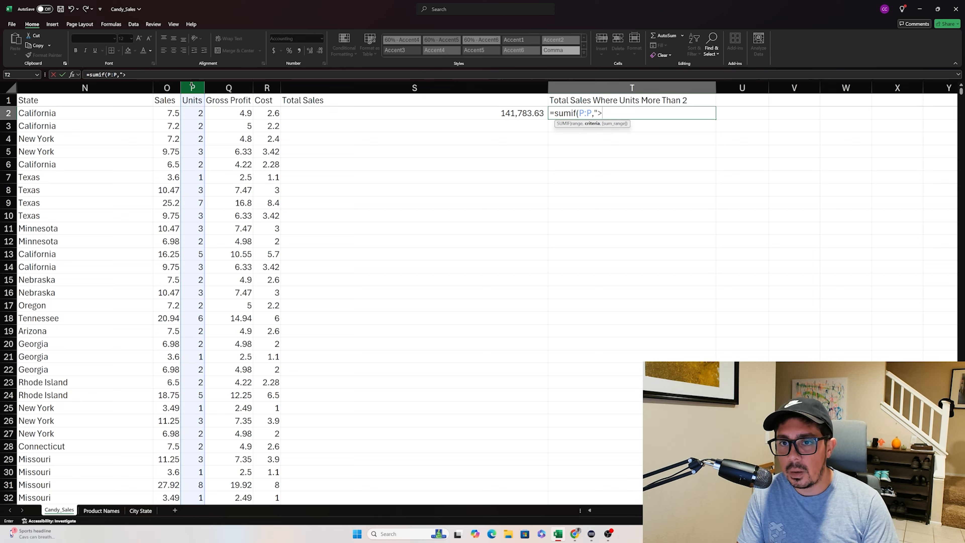
pyautogui.write('2"')
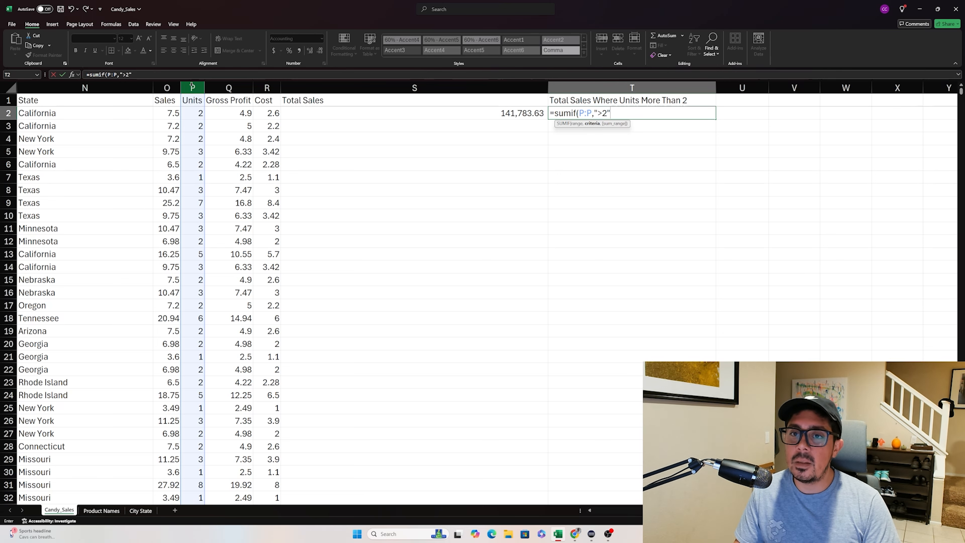
pyautogui.scroll(-1, 192, 86)
pyautogui.click(166, 87)
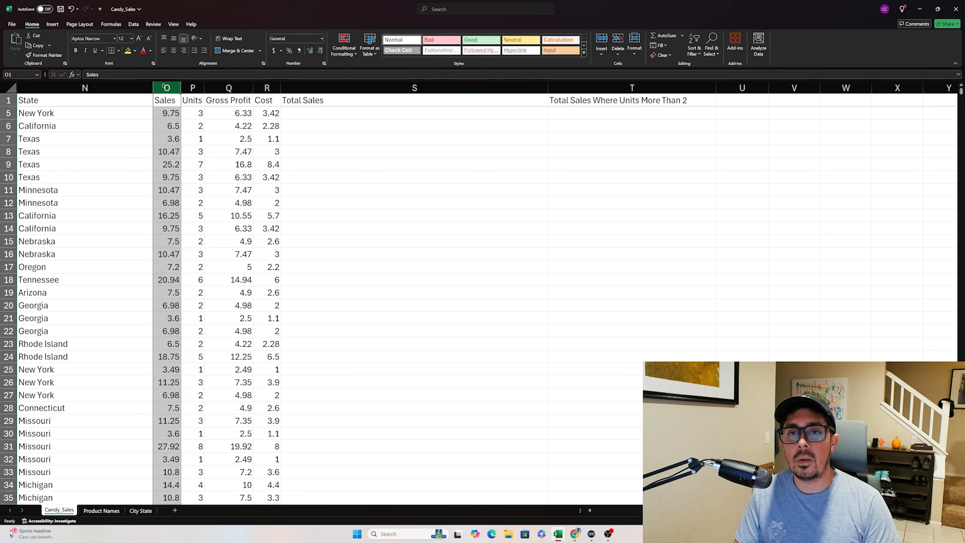
# Step: Enter =SUMIF(P:P,">2",O:O) in T5, checking its range, criteria and sum range arguments
pyautogui.doubleClick(585, 112)
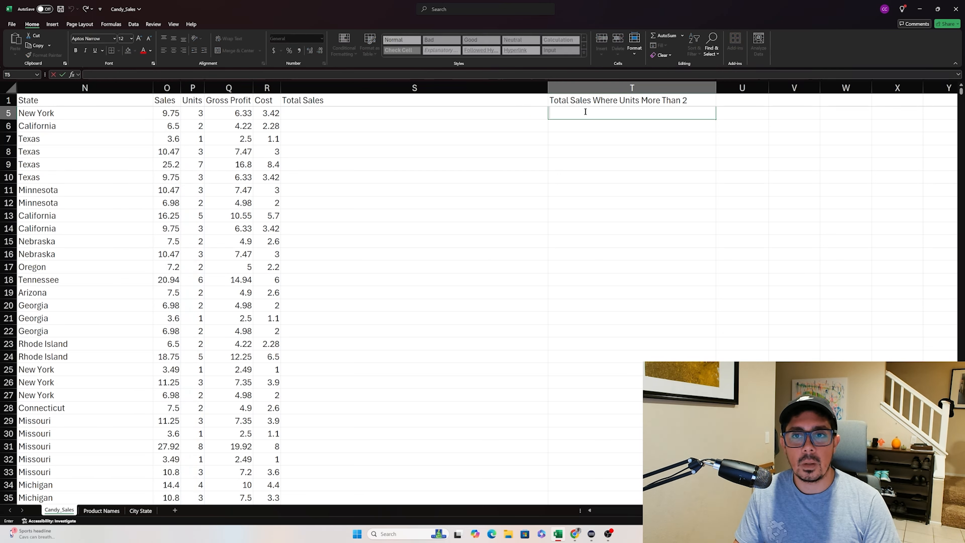
pyautogui.write('=sumifs')
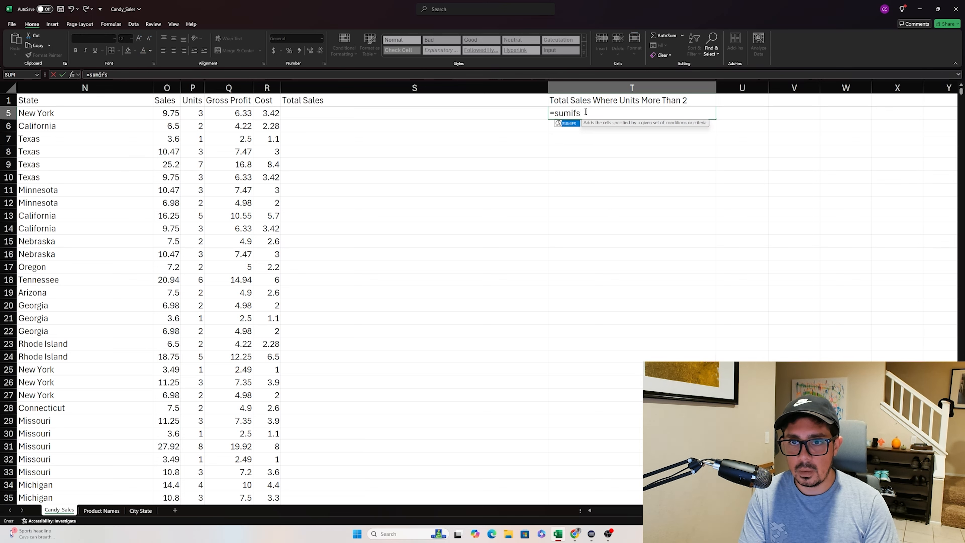
pyautogui.press('BackSpace')
pyautogui.write('(')
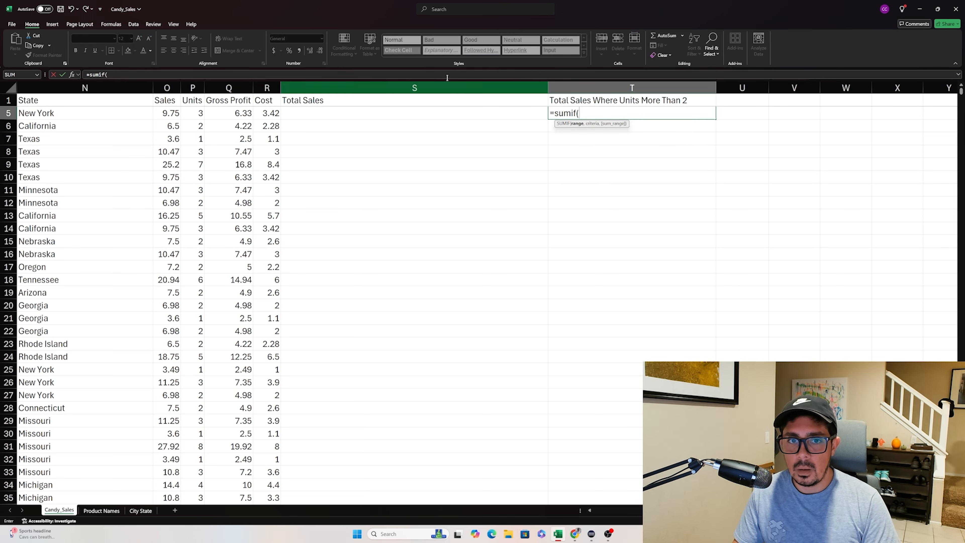
pyautogui.click(192, 88)
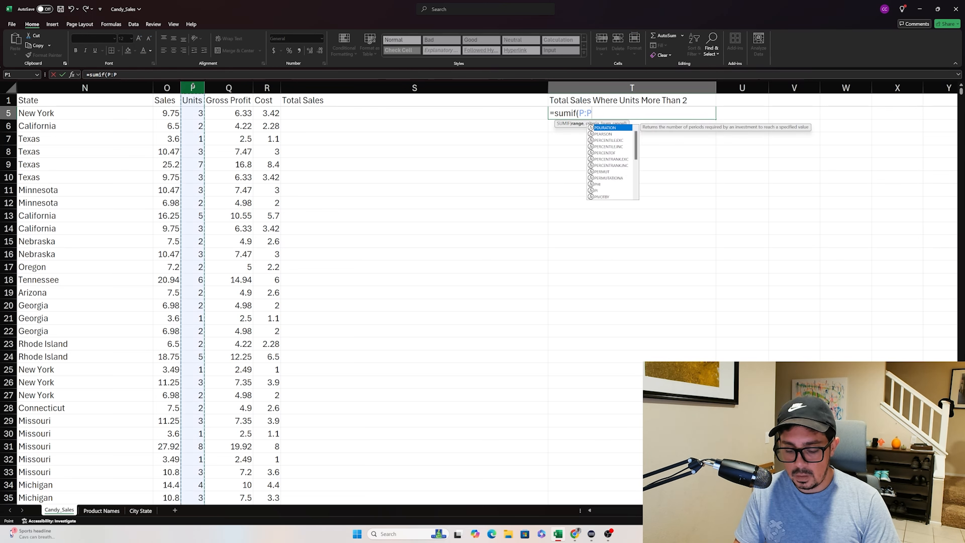
pyautogui.write(',')
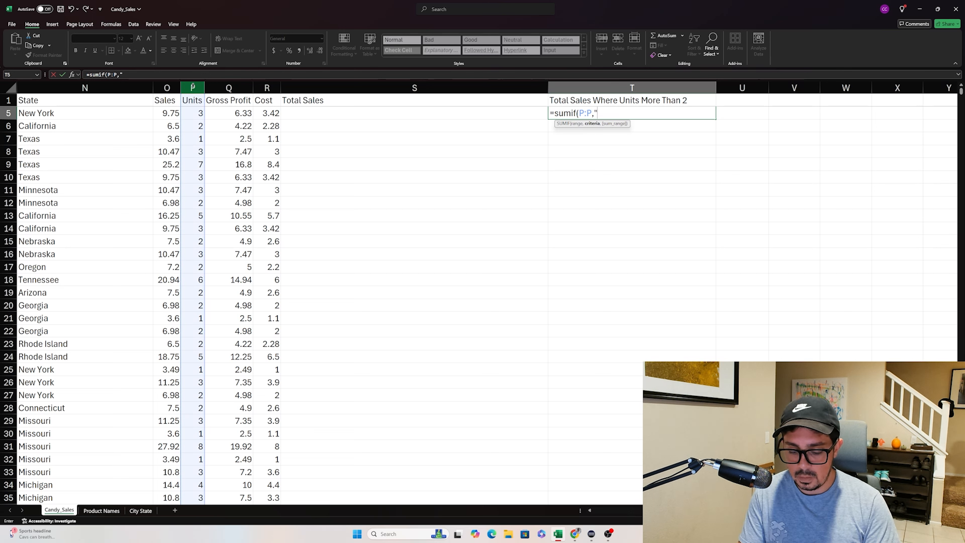
pyautogui.write('">2",')
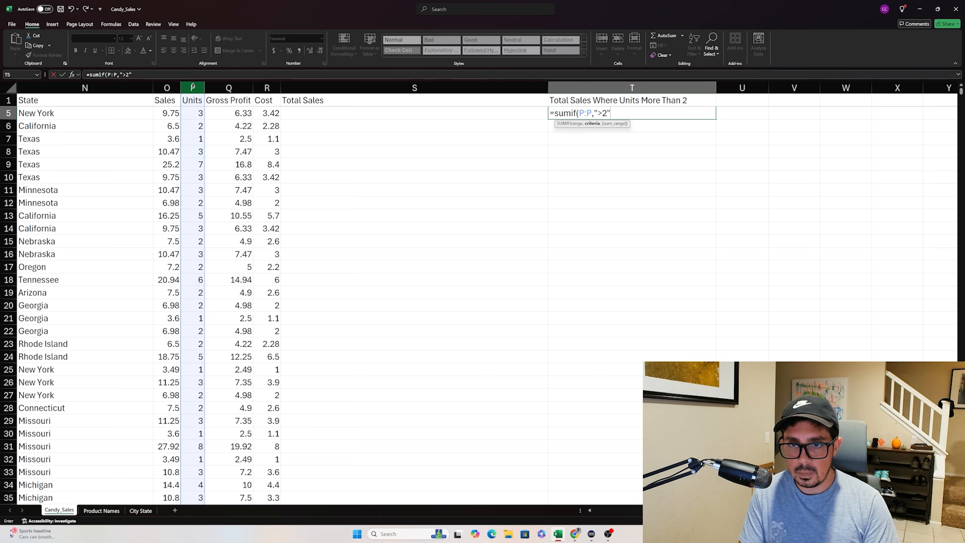
pyautogui.click(166, 87)
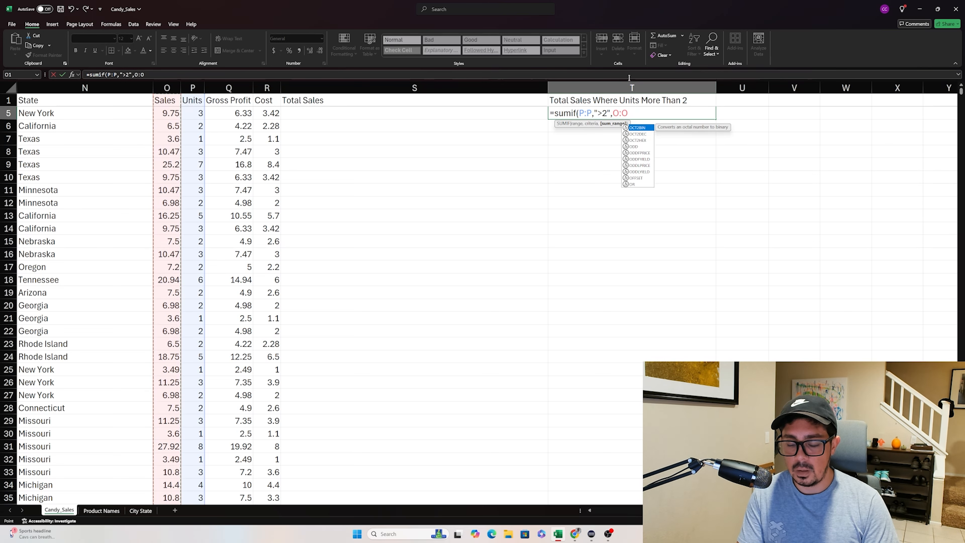
pyautogui.write(')')
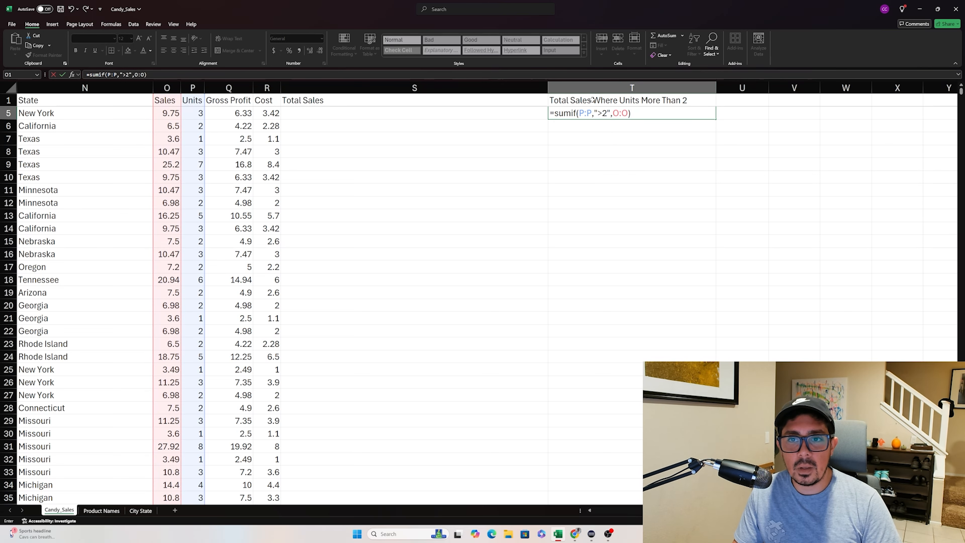
pyautogui.click(589, 114)
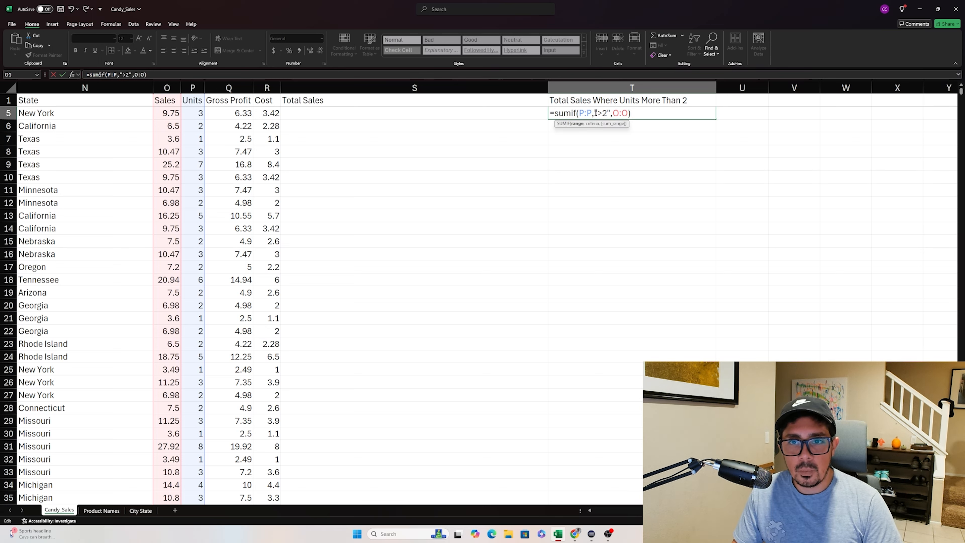
pyautogui.click(595, 113)
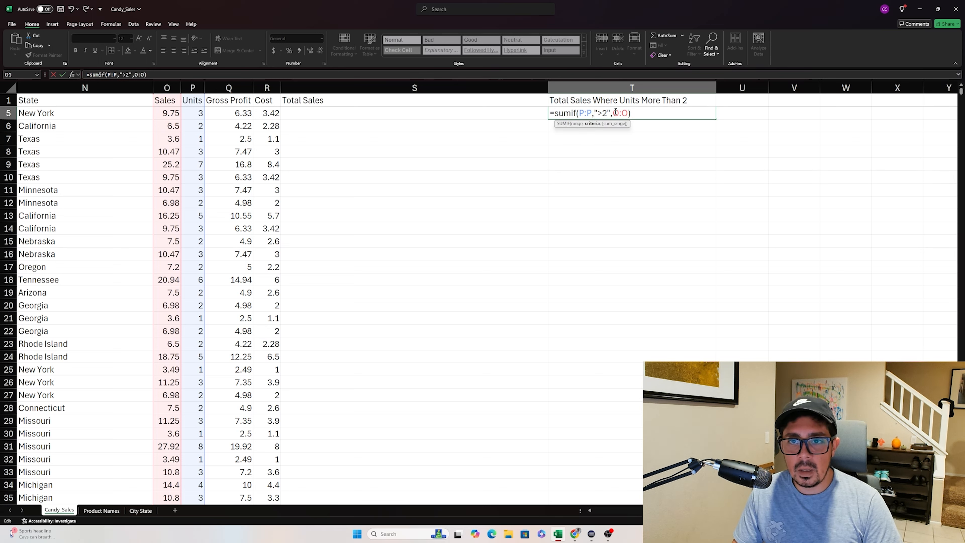
pyautogui.click(616, 113)
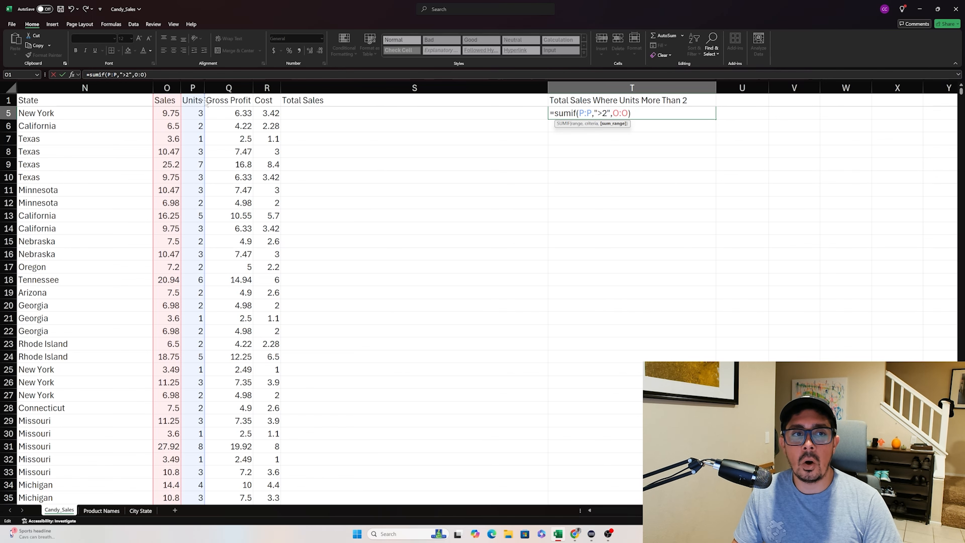
pyautogui.press('Return')
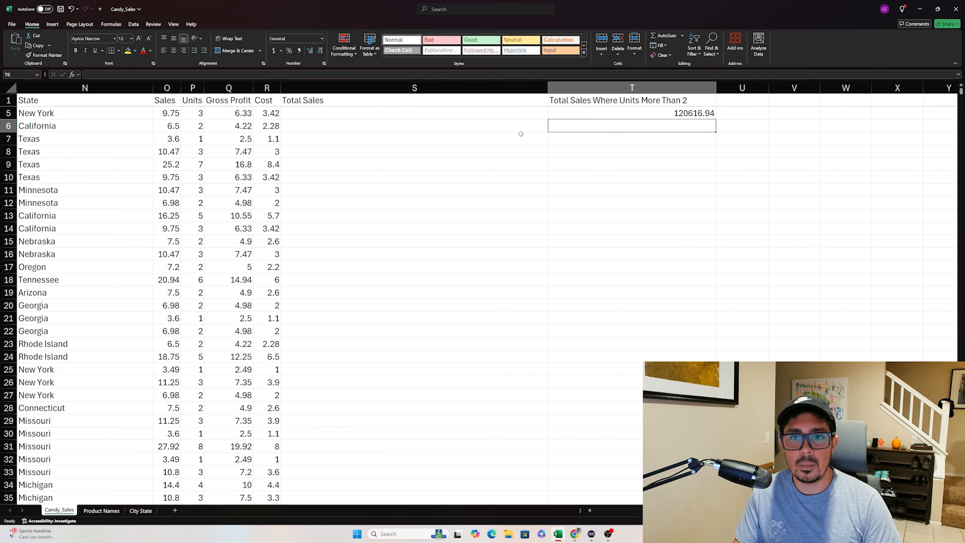
# Step: Move the SUMIF formula from T5 to T2, replacing the formula already there
pyautogui.scroll(1, 520, 133)
pyautogui.click(620, 150)
pyautogui.hotkey('ctrl', 'c')
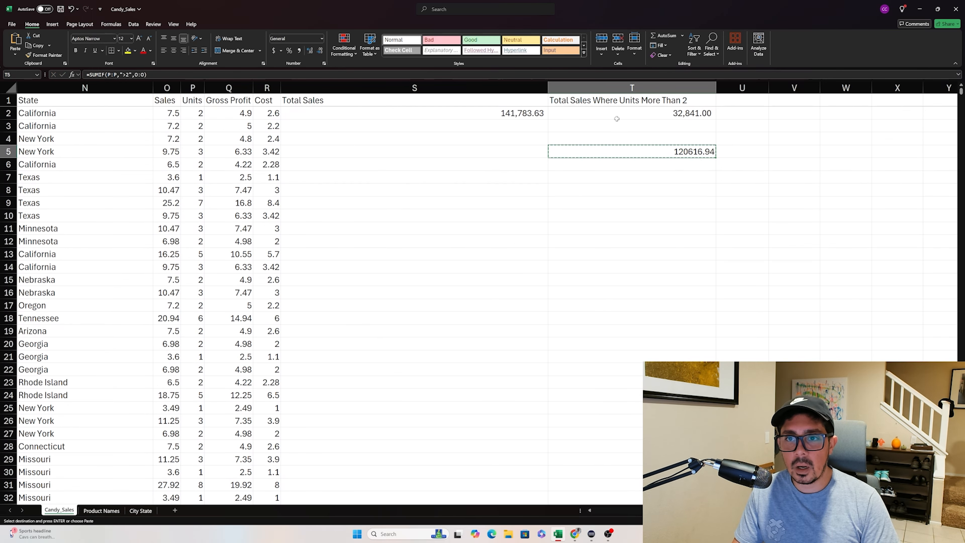
pyautogui.click(621, 113)
pyautogui.hotkey('ctrl', 'v')
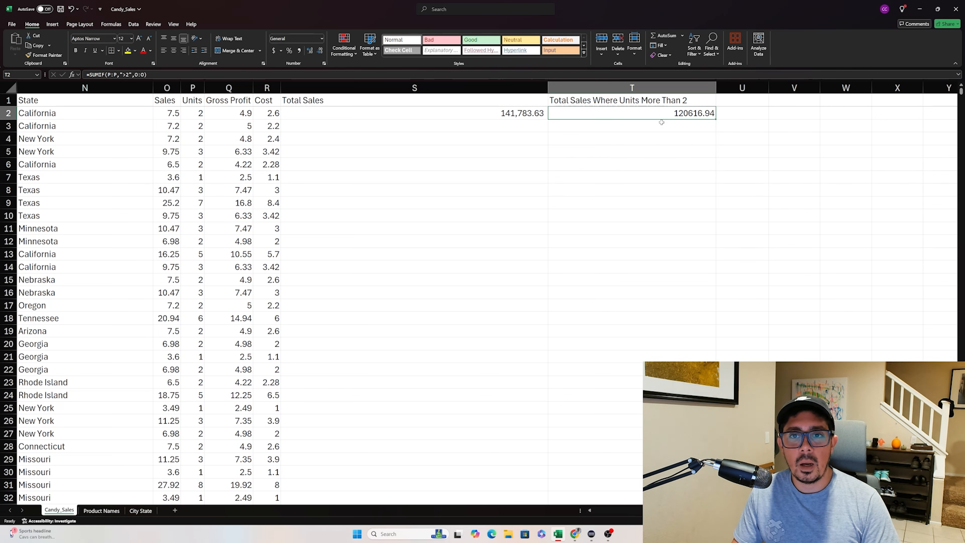
# Step: Review the Total Sales formula in S2 against the conditional sales total in T2 and its header
pyautogui.click(311, 109)
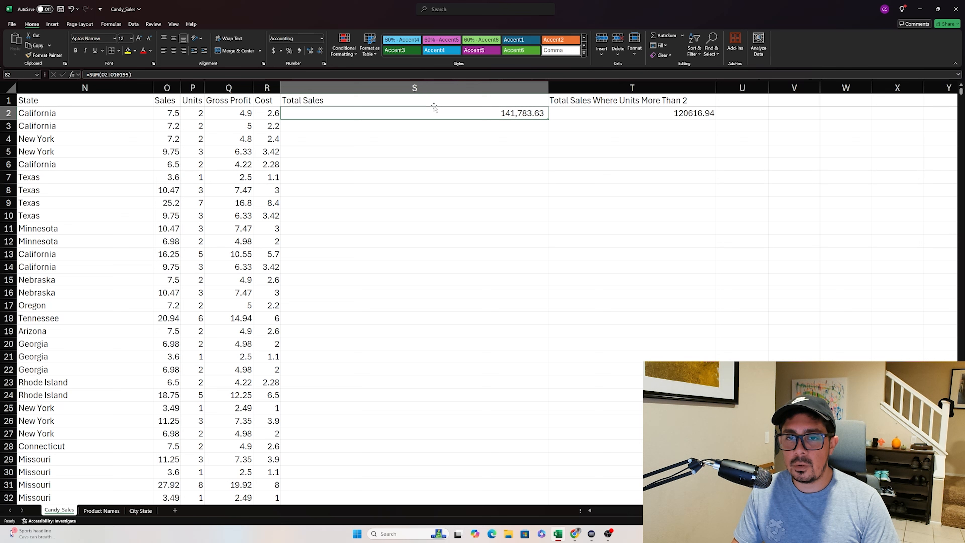
pyautogui.click(625, 102)
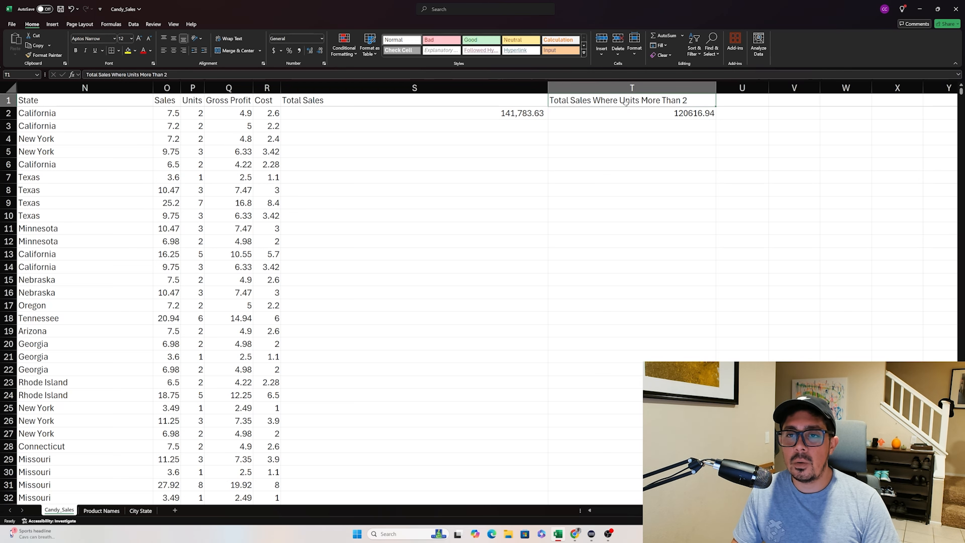
pyautogui.click(643, 111)
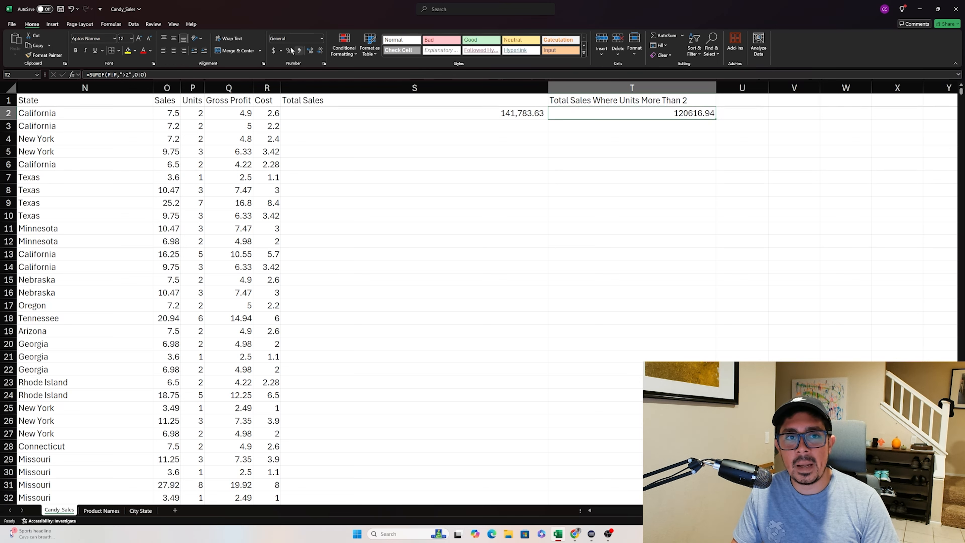
# Step: Format the conditional sales total in T2 with the comma style and compare it with the Total Sales value in S2
pyautogui.click(299, 51)
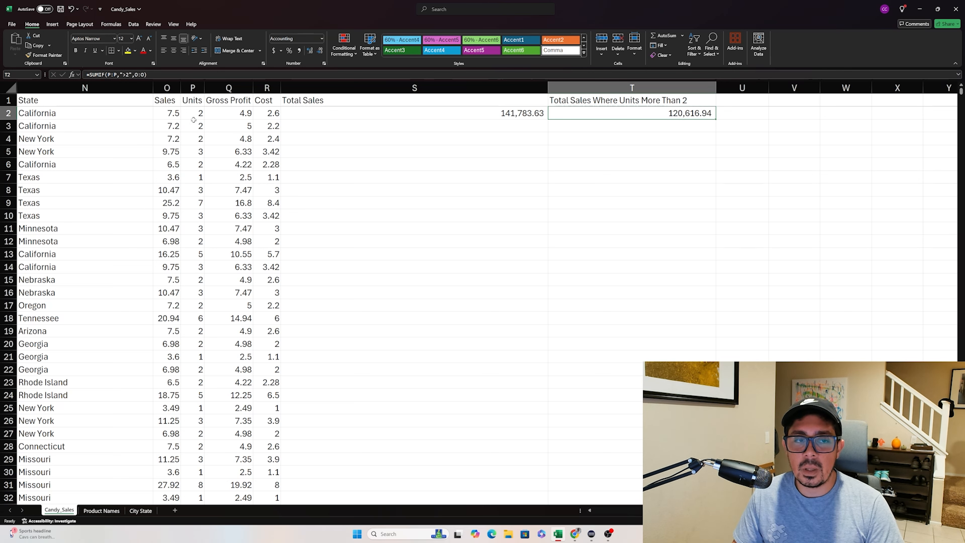
pyautogui.click(546, 117)
pyautogui.click(580, 115)
pyautogui.click(503, 114)
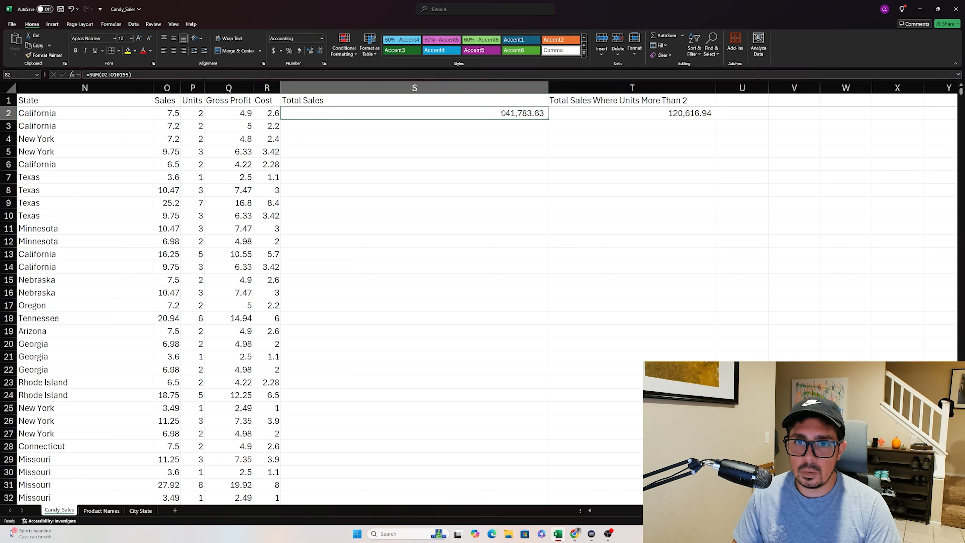
pyautogui.click(567, 114)
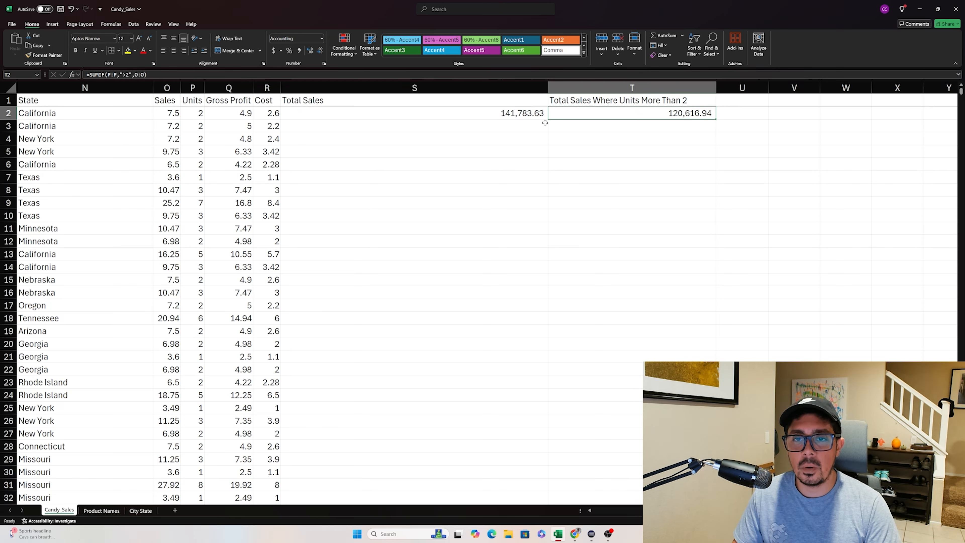
pyautogui.click(475, 135)
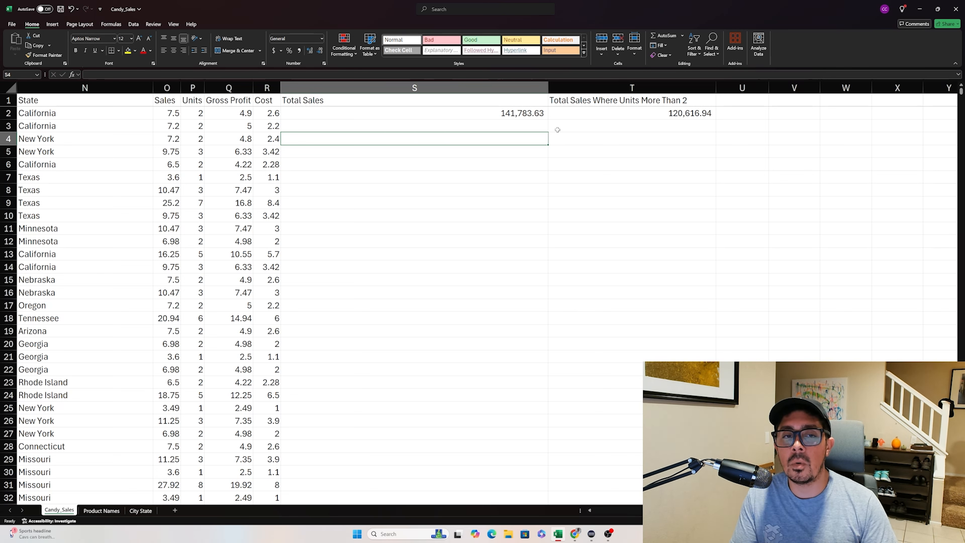
# Step: Copy the T1 header into S3 and extend it to read "Total Sales Where Units More Than 2 AND Profit > 5"
pyautogui.press('Up')
pyautogui.press('Up')
pyautogui.press('Up')
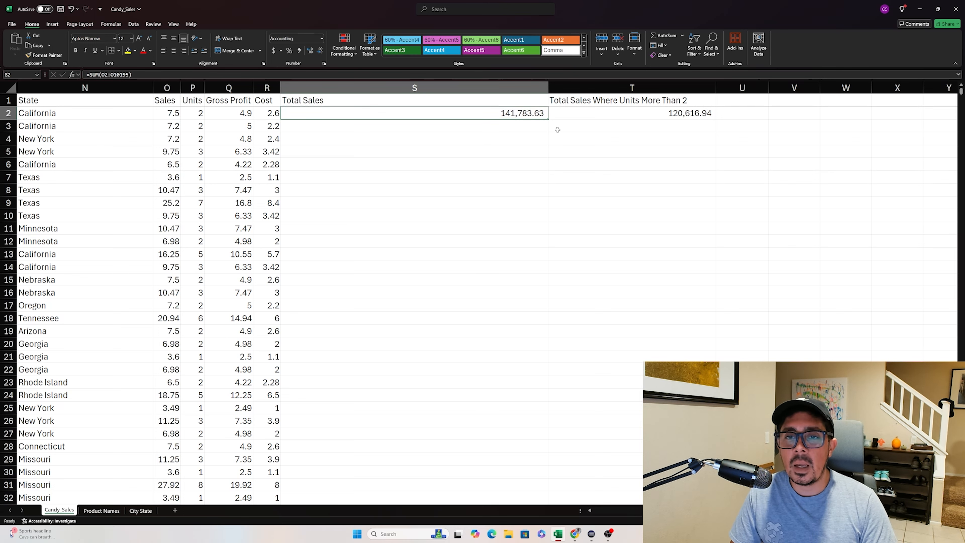
pyautogui.press('Right')
pyautogui.hotkey('ctrl', 'c')
pyautogui.press('Down')
pyautogui.press('Left')
pyautogui.press('Down')
pyautogui.hotkey('ctrl', 'v')
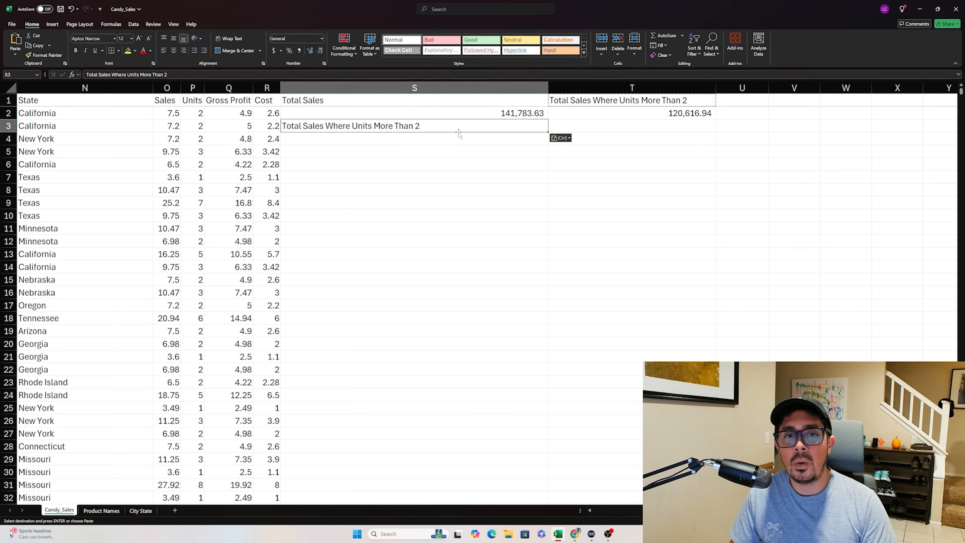
pyautogui.doubleClick(437, 125)
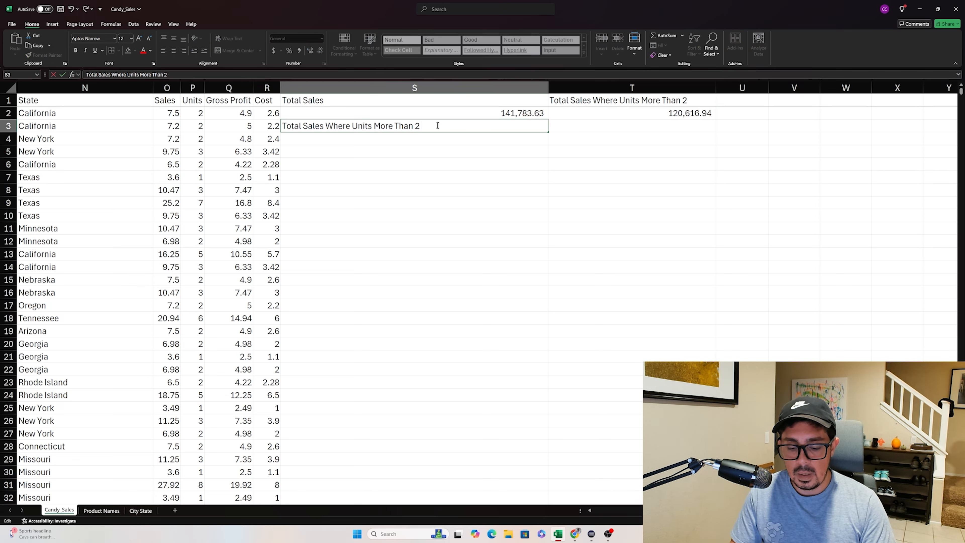
pyautogui.write('AND')
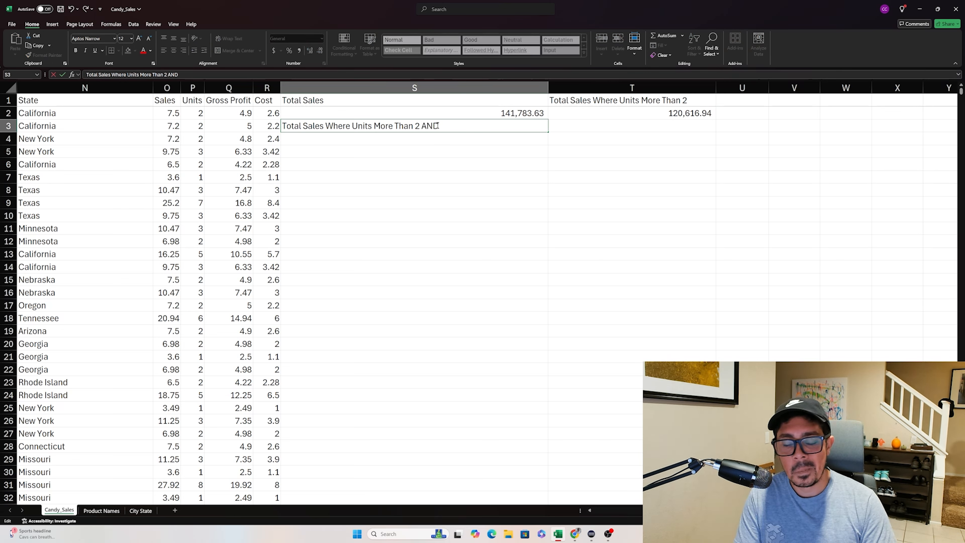
pyautogui.write(' Profit')
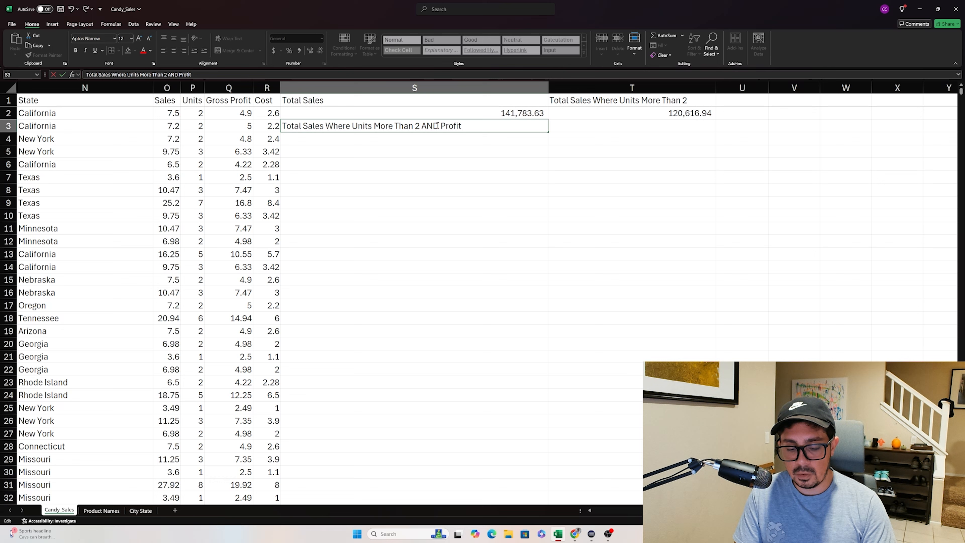
pyautogui.write(' > 5')
pyautogui.press('Return')
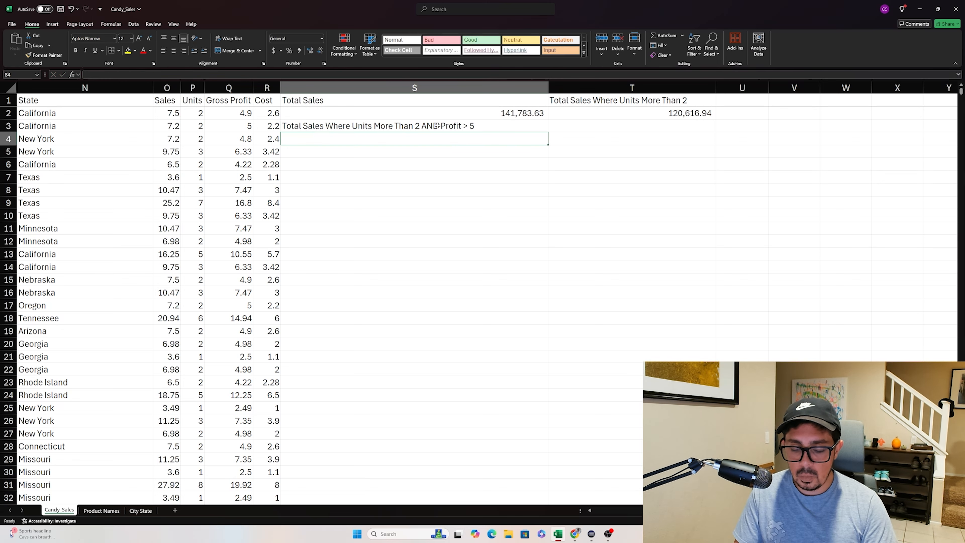
# Step: Start a SUMIFS formula in S4 with sum range O:O and the first condition ">2" on the Units column P:P
pyautogui.write('=sum')
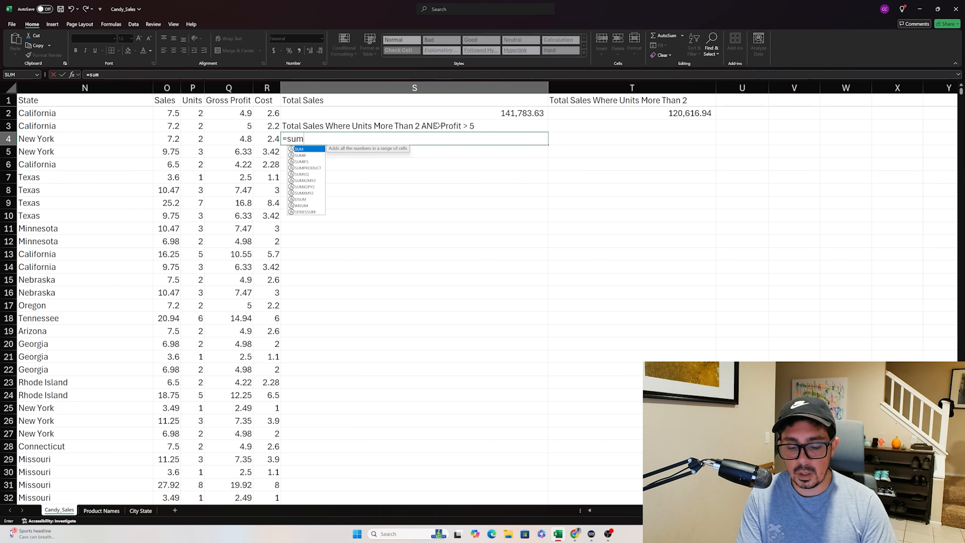
pyautogui.write('ifs(')
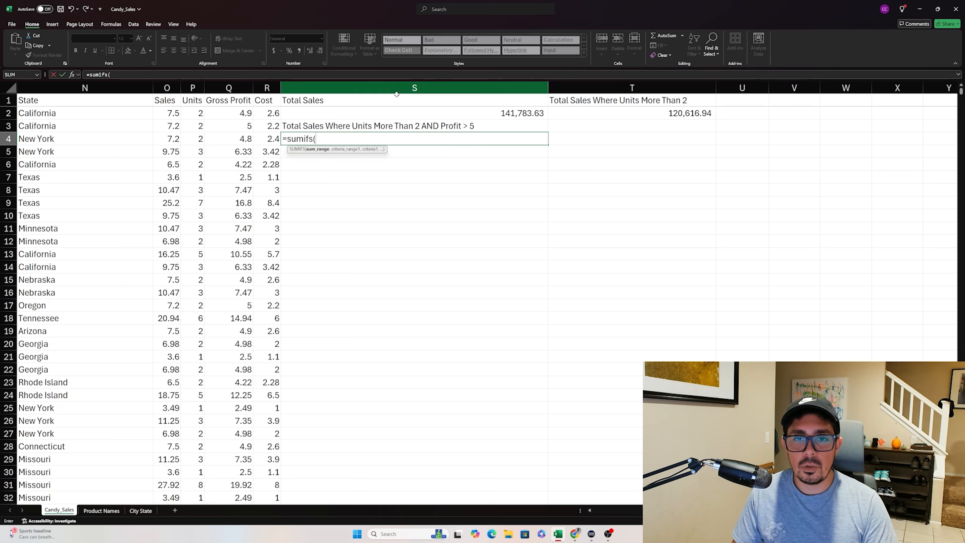
pyautogui.click(167, 87)
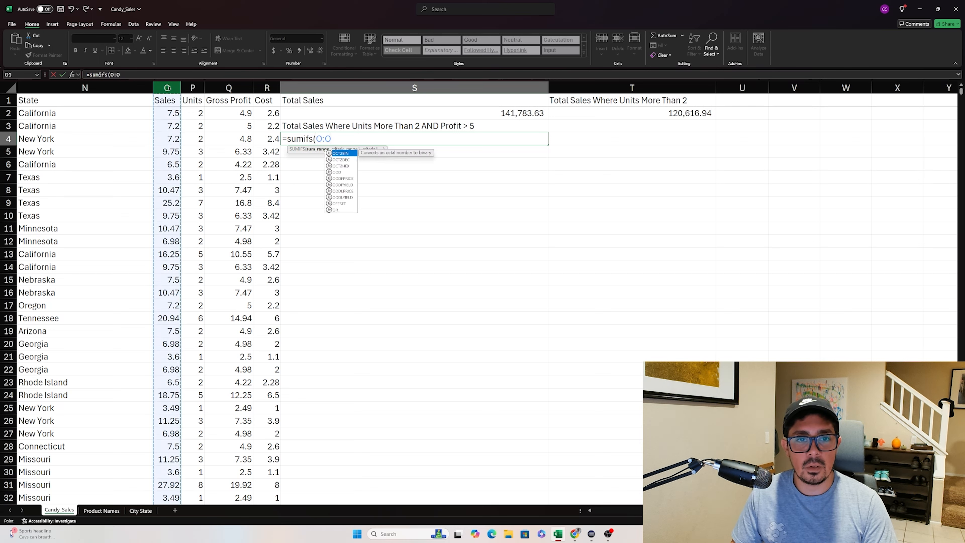
pyautogui.write(',')
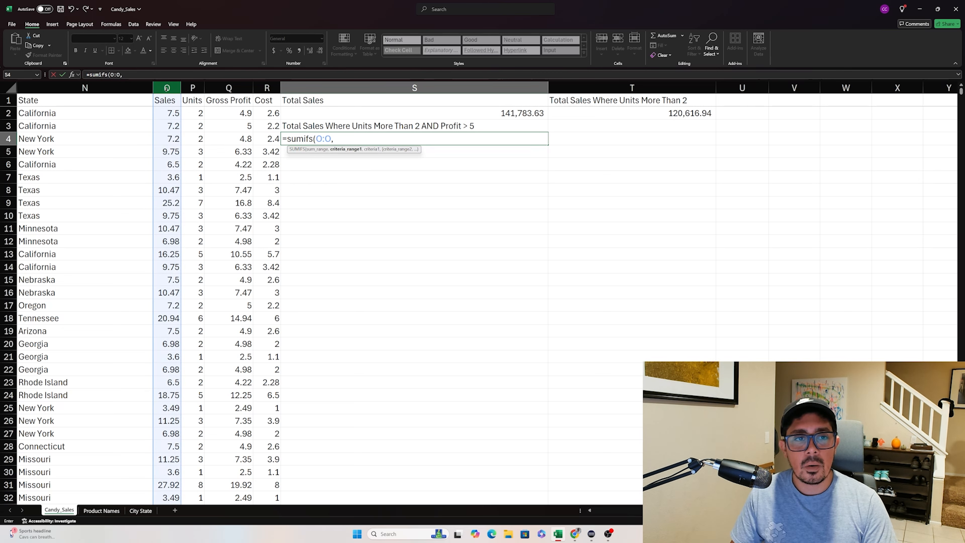
pyautogui.click(185, 84)
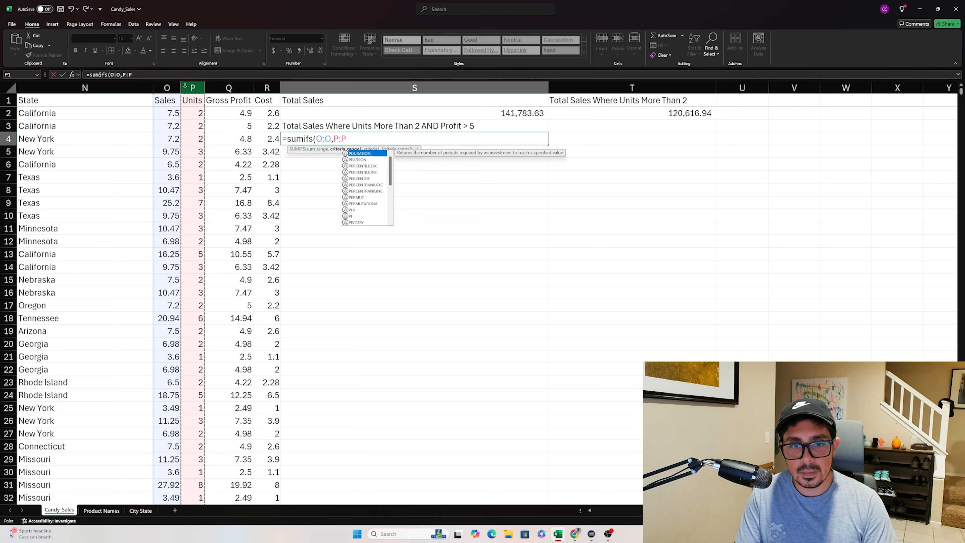
pyautogui.write(',')
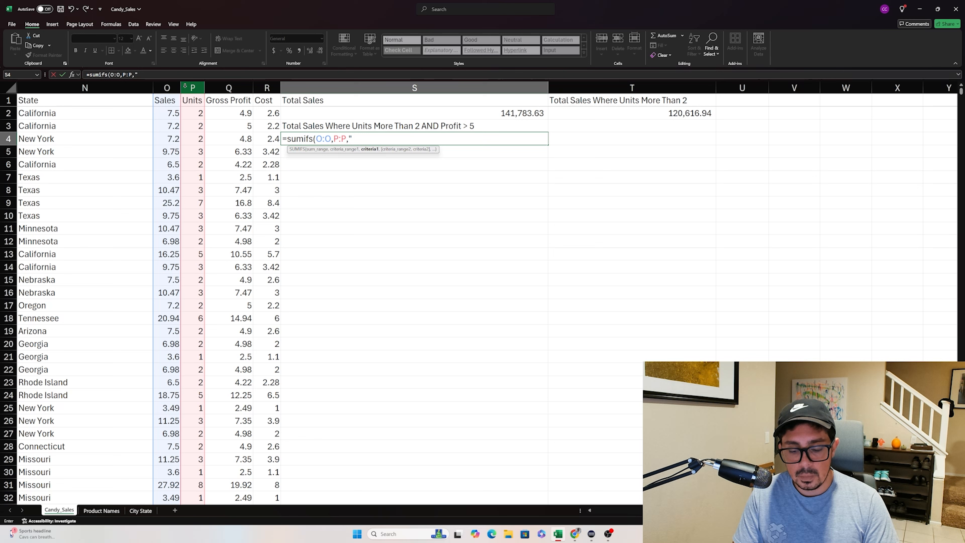
pyautogui.write('">')
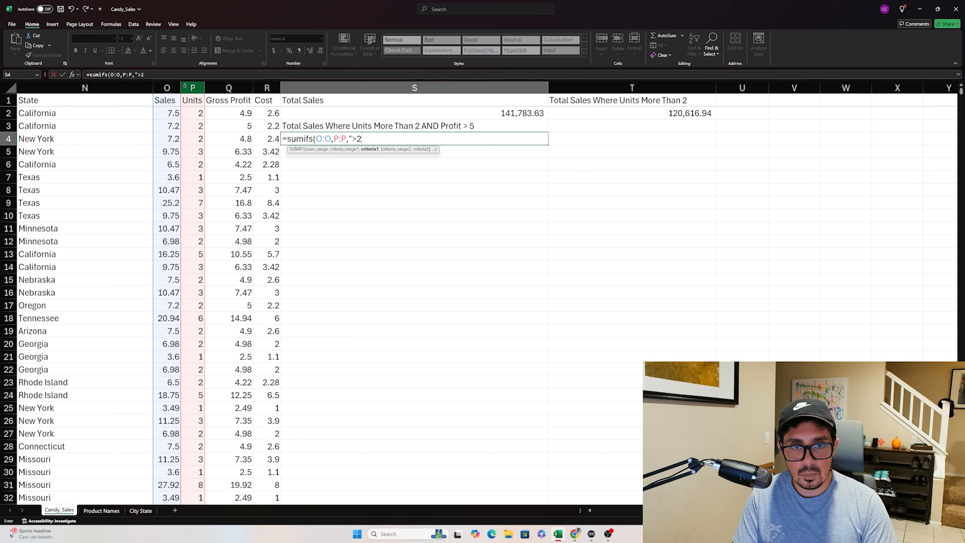
pyautogui.write('2"')
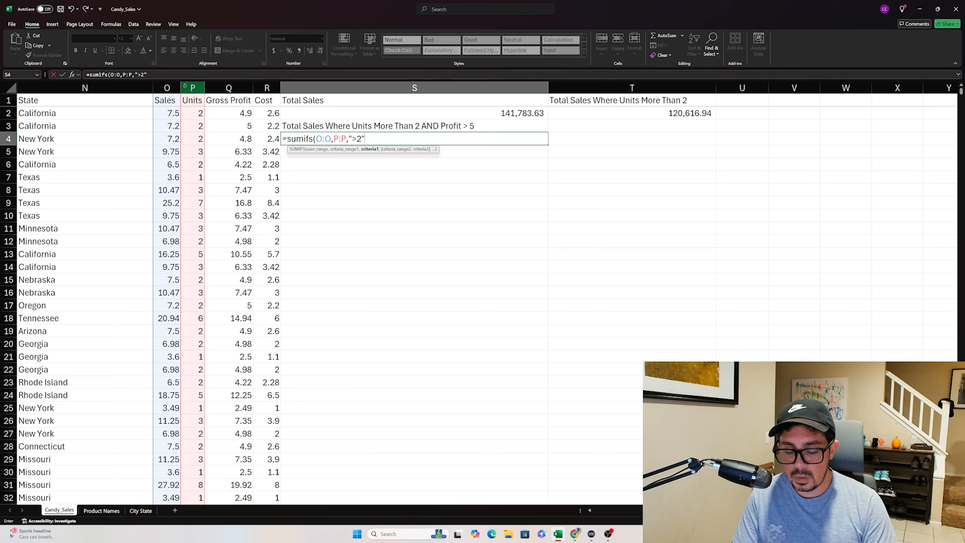
# Step: Complete the S4 SUMIFS with the condition ">5" on the Gross Profit column Q:Q, and apply the comma style to the cell
pyautogui.write(',')
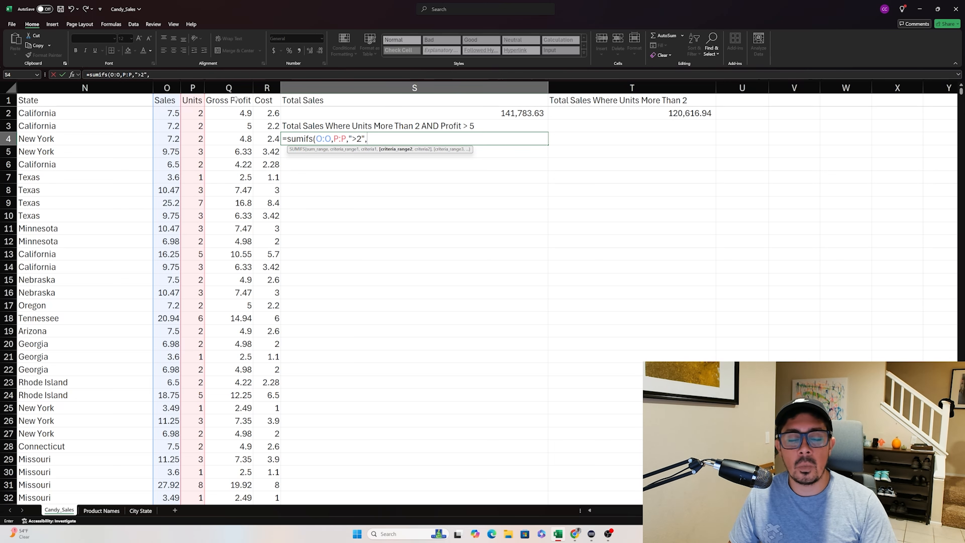
pyautogui.click(241, 83)
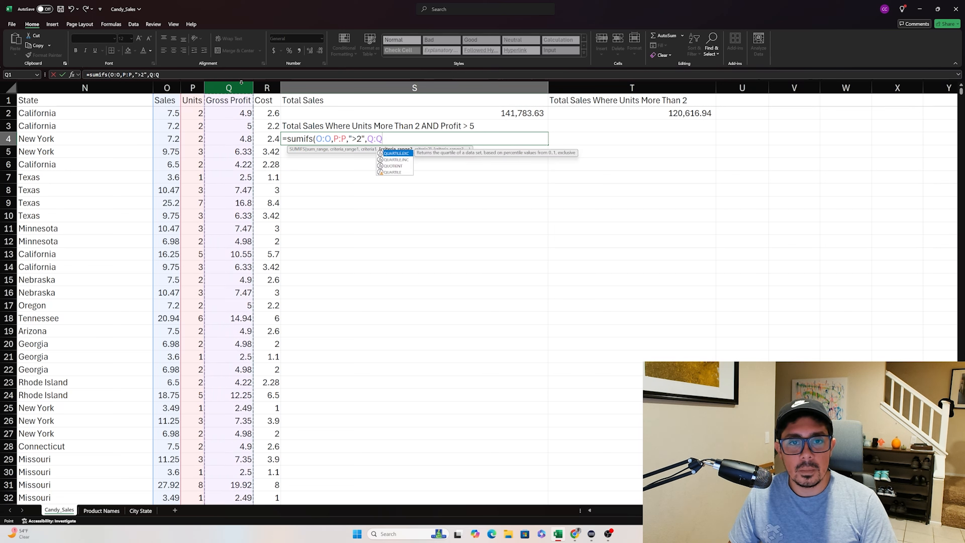
pyautogui.write(',')
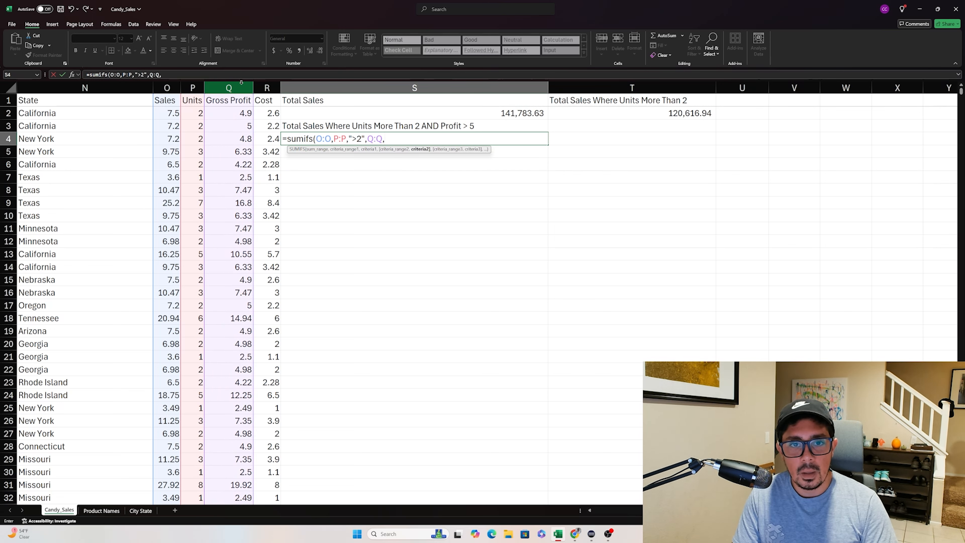
pyautogui.write('">')
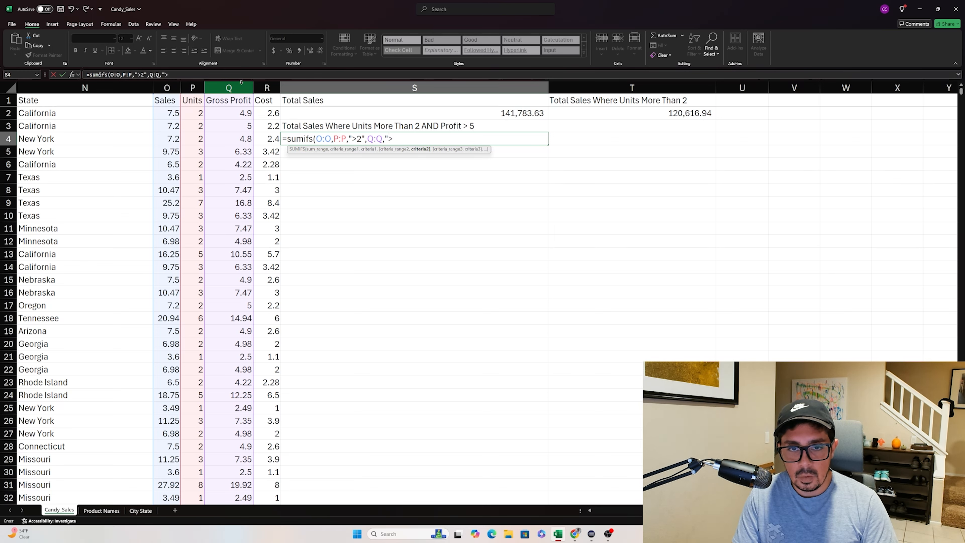
pyautogui.write('5"')
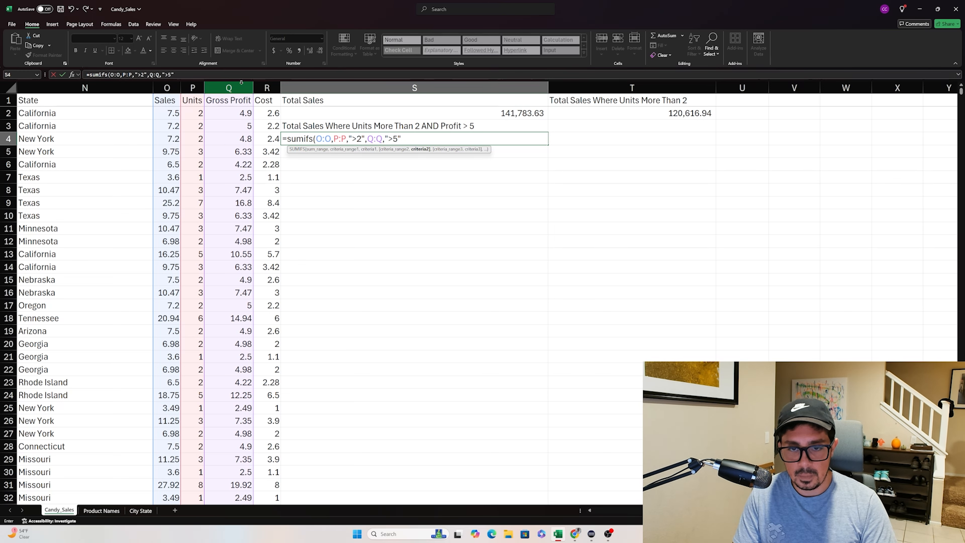
pyautogui.write(')')
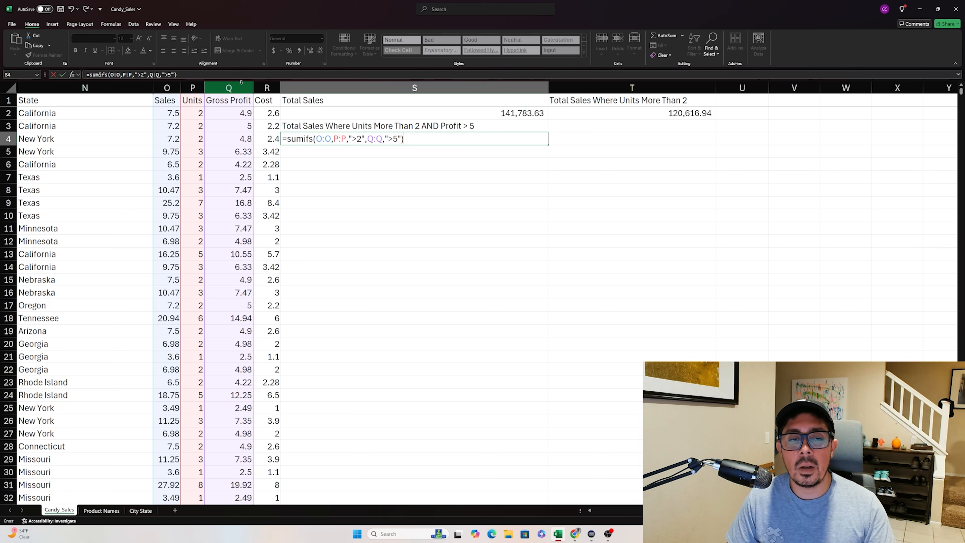
pyautogui.hotkey('ctrl', 'Return')
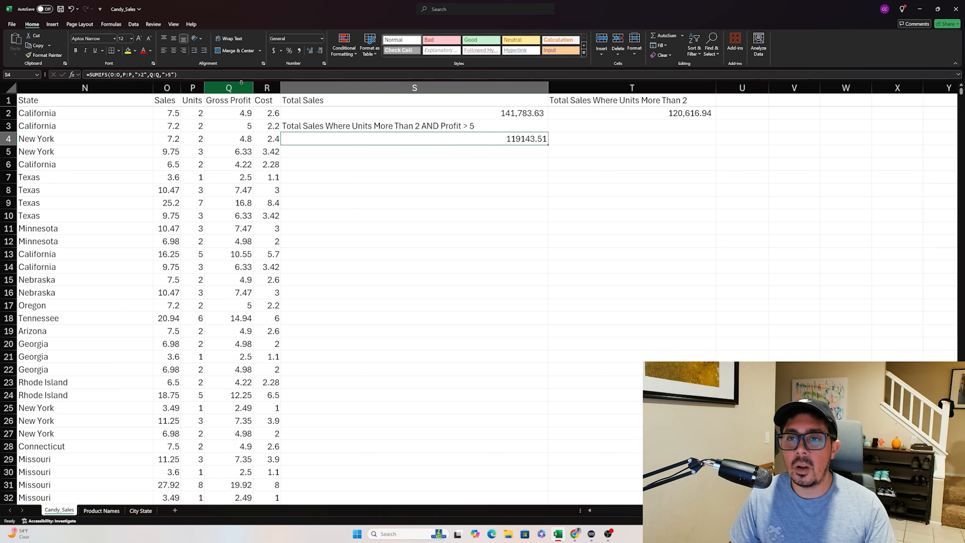
pyautogui.click(298, 50)
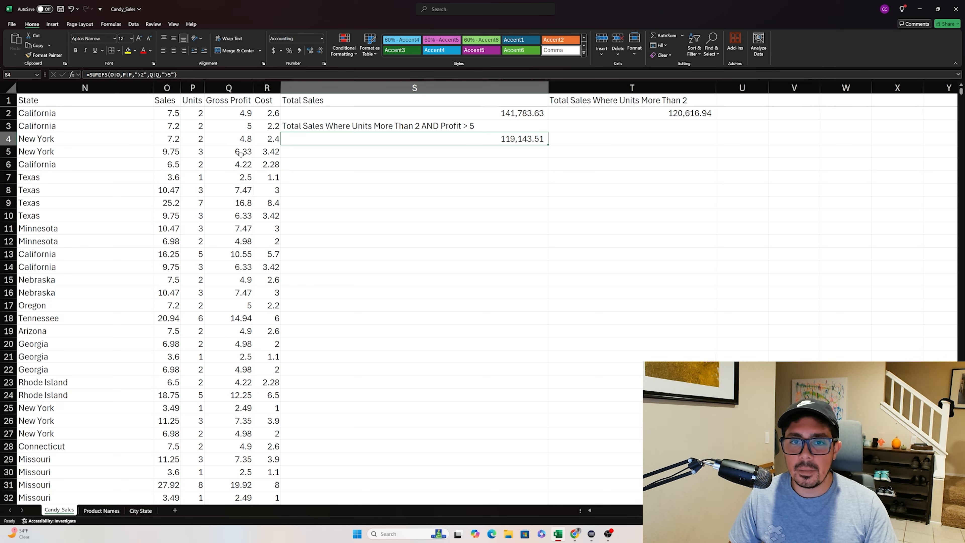
pyautogui.click(655, 114)
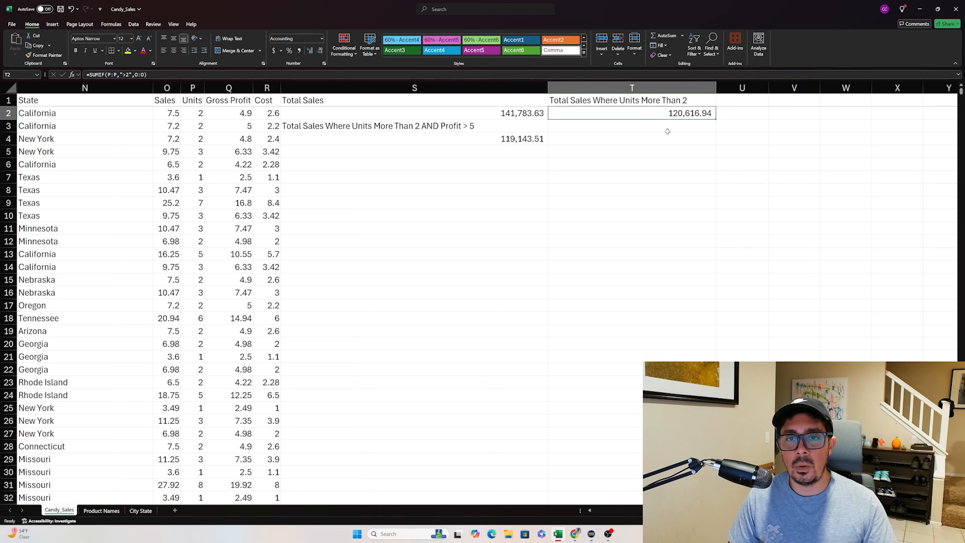
pyautogui.click(642, 127)
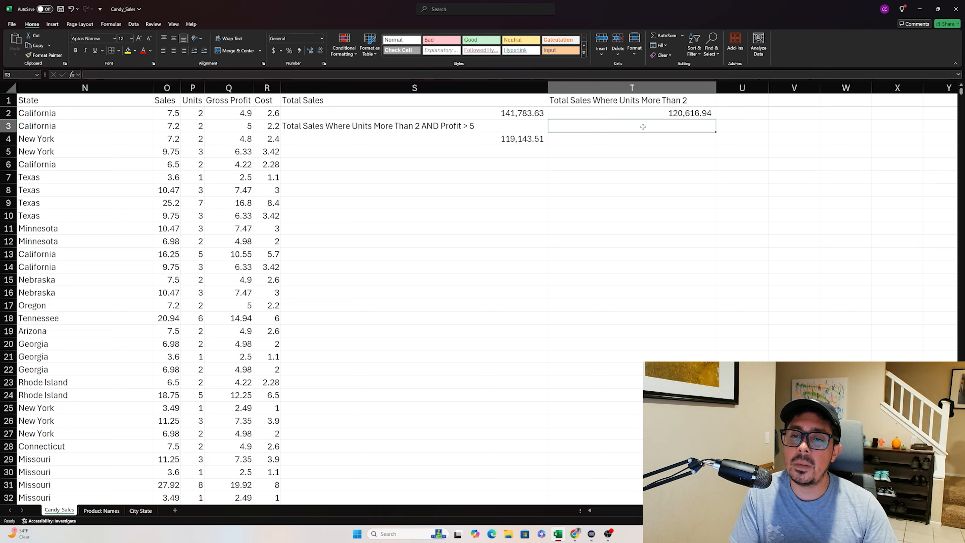
pyautogui.write('=coun')
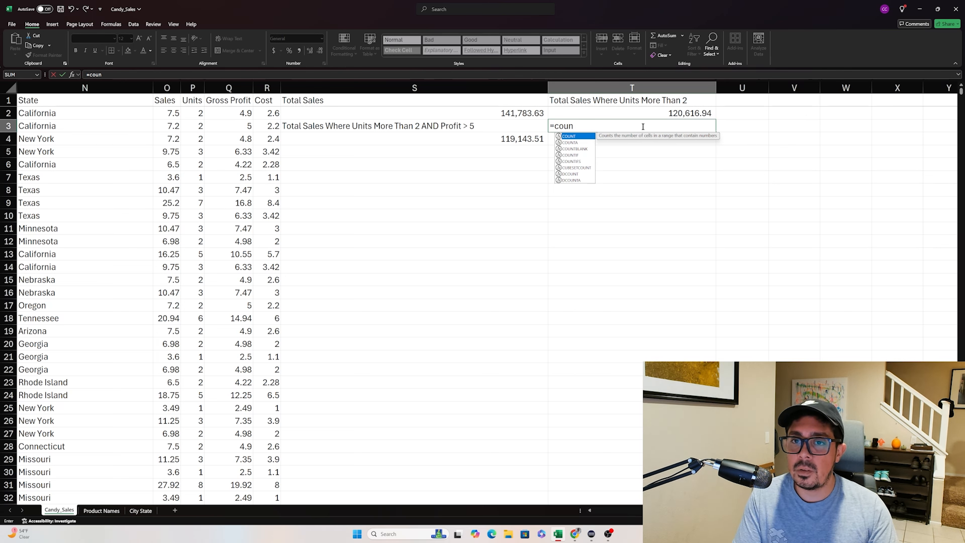
pyautogui.press('BackSpace')
pyautogui.press('BackSpace')
pyautogui.press('BackSpace')
pyautogui.press('BackSpace')
pyautogui.press('BackSpace')
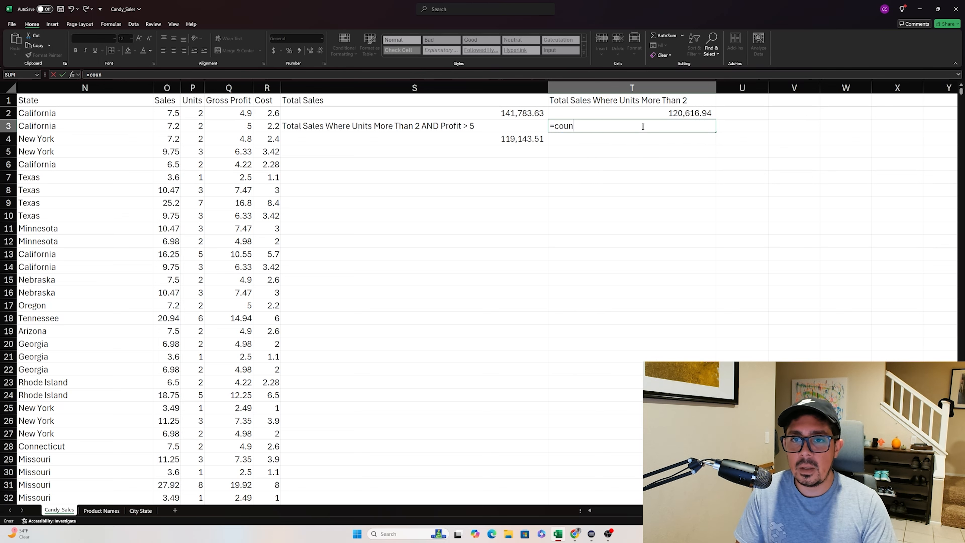
# Step: Enter the label "Total Number Of Transactions" in T3
pyautogui.write('Total')
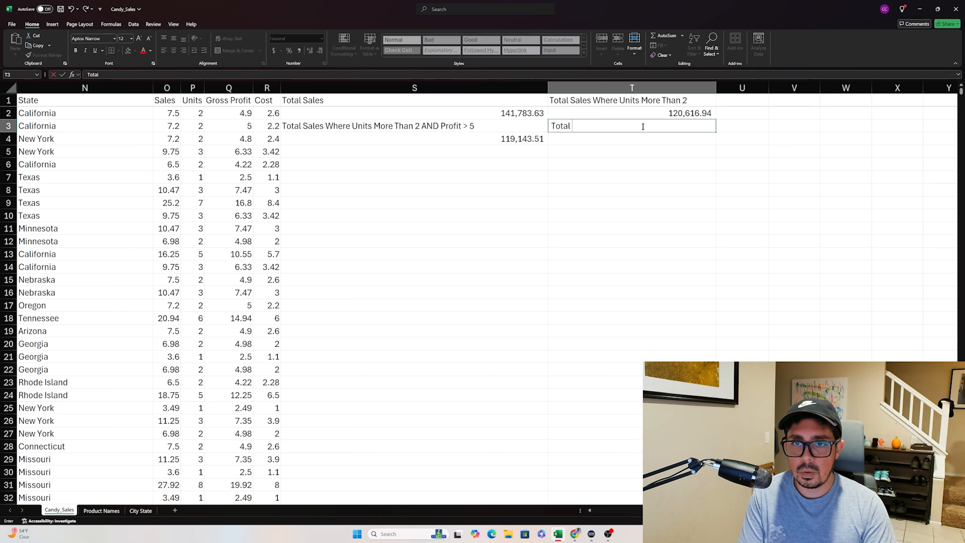
pyautogui.write(' Number Of ')
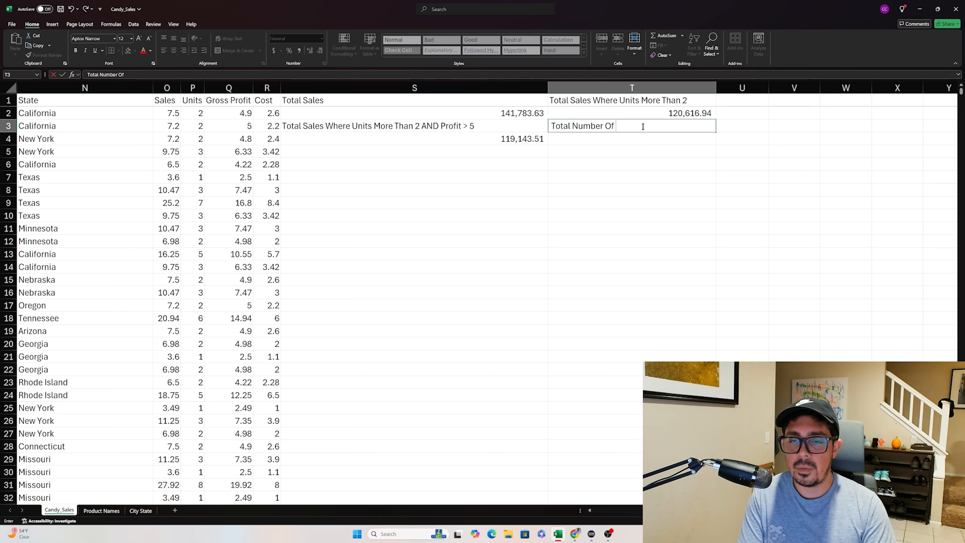
pyautogui.write('Transactions')
pyautogui.press('Return')
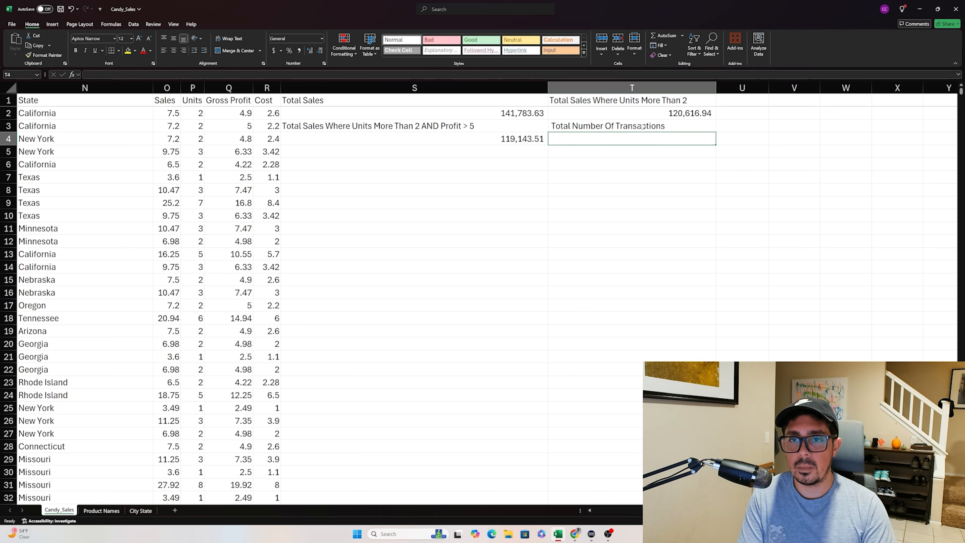
# Step: Count the transactions in T4 with a COUNT formula over the Sales values O2:O10195
pyautogui.write('=count(')
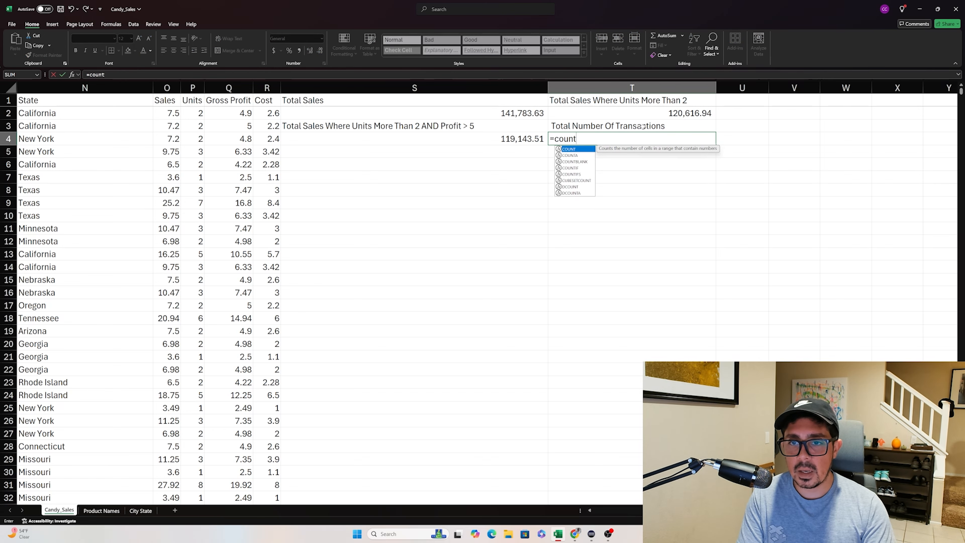
pyautogui.press('Left')
pyautogui.press('Left')
pyautogui.press('Left')
pyautogui.press('Left')
pyautogui.press('Left')
pyautogui.press('Up')
pyautogui.press('Up')
pyautogui.press('Up')
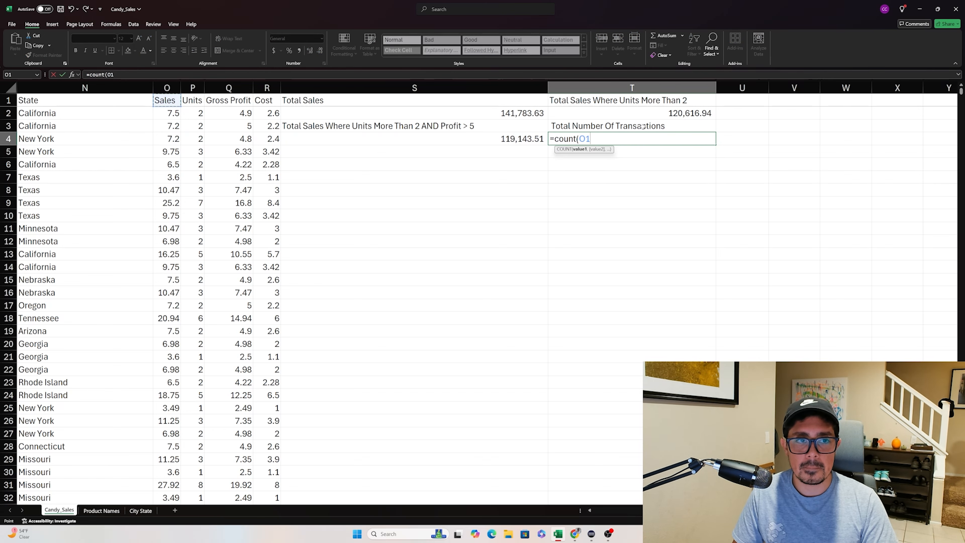
pyautogui.press('Down')
pyautogui.hotkey('ctrl', 'shift', 'Down')
pyautogui.press('Return')
pyautogui.press('Up')
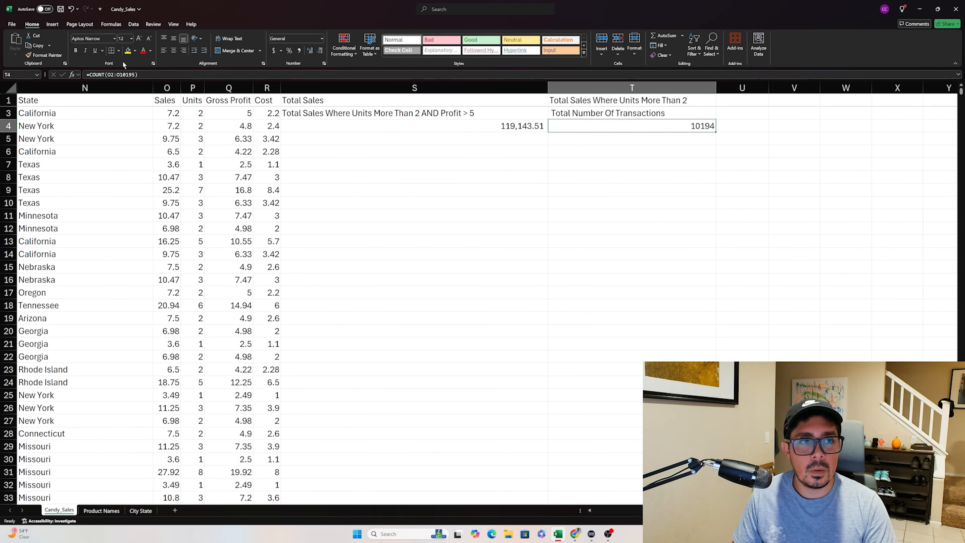
# Step: Apply the comma style to the transaction count in T4
pyautogui.click(299, 51)
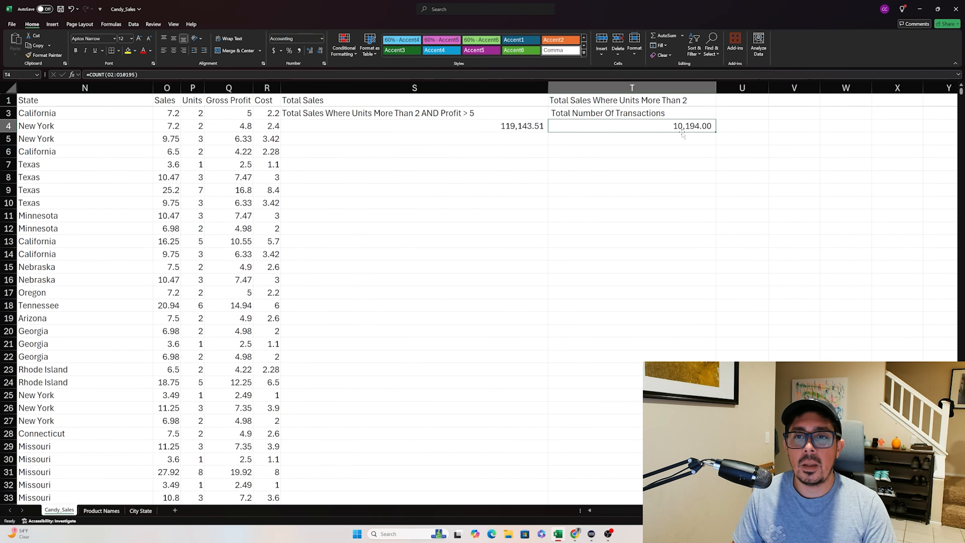
pyautogui.scroll(1, 634, 179)
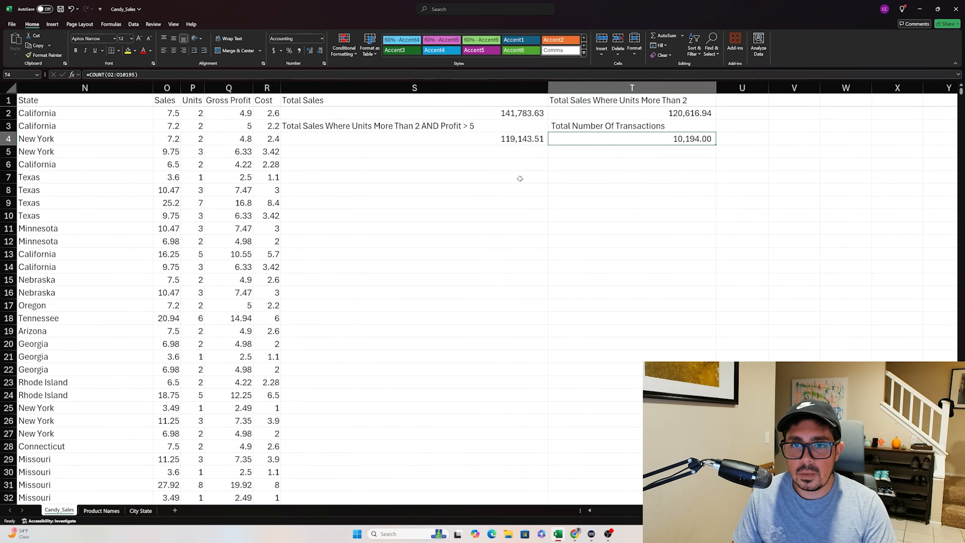
pyautogui.click(458, 155)
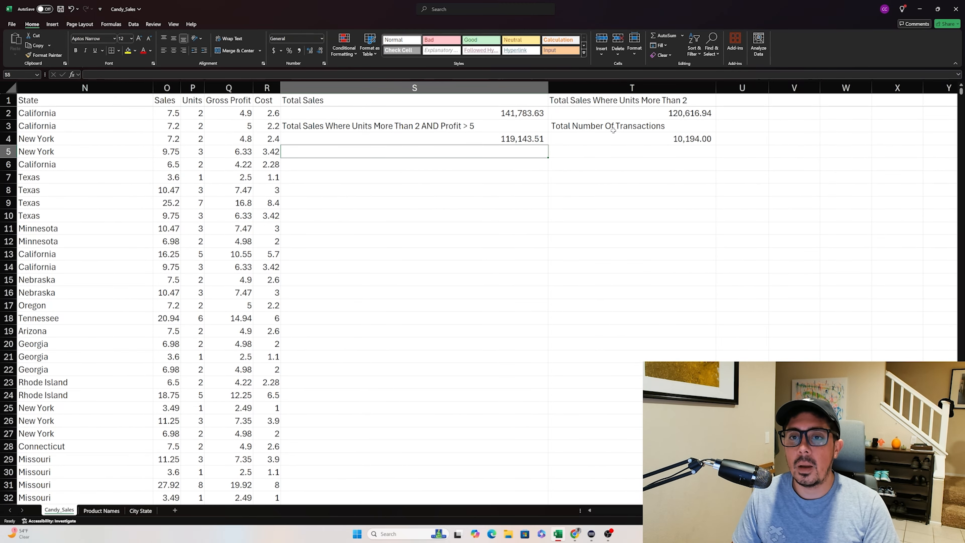
pyautogui.click(678, 127)
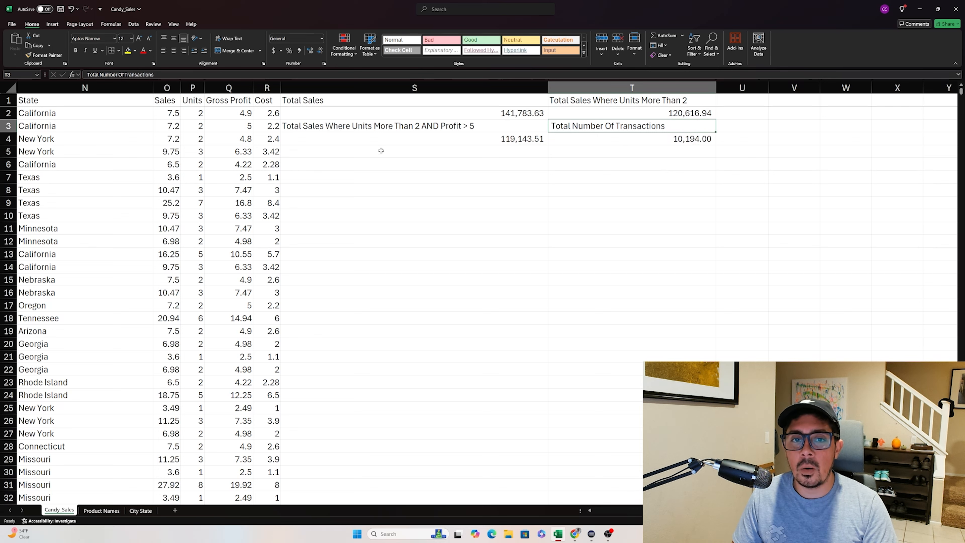
pyautogui.click(660, 136)
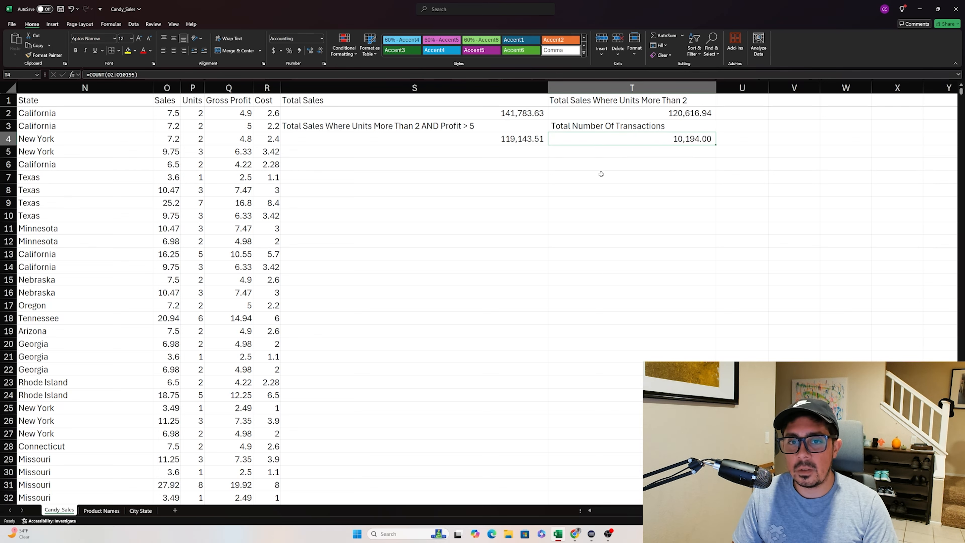
# Step: Enter the label "Total Number Of Transactions Where Units More Than 2" in S6
pyautogui.click(525, 168)
pyautogui.write('To')
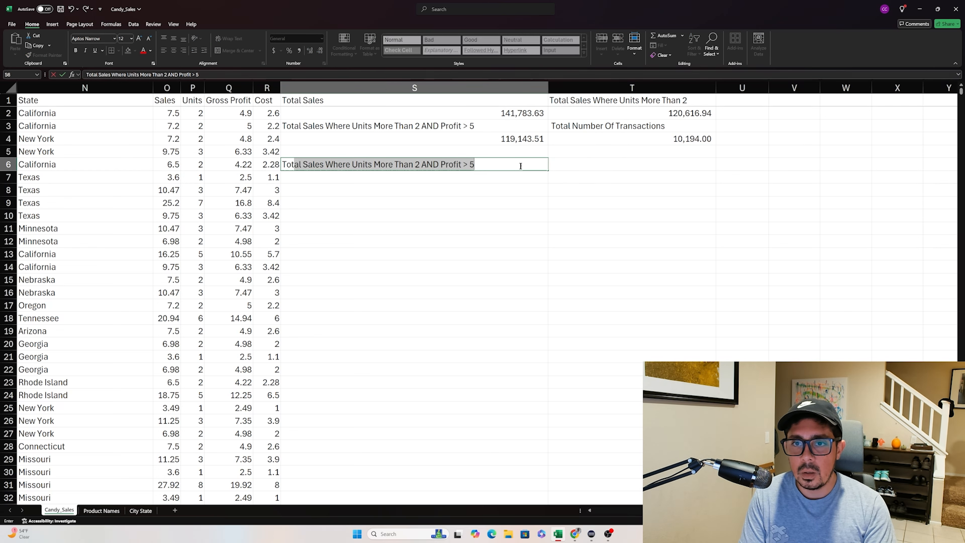
pyautogui.write('tal Number O')
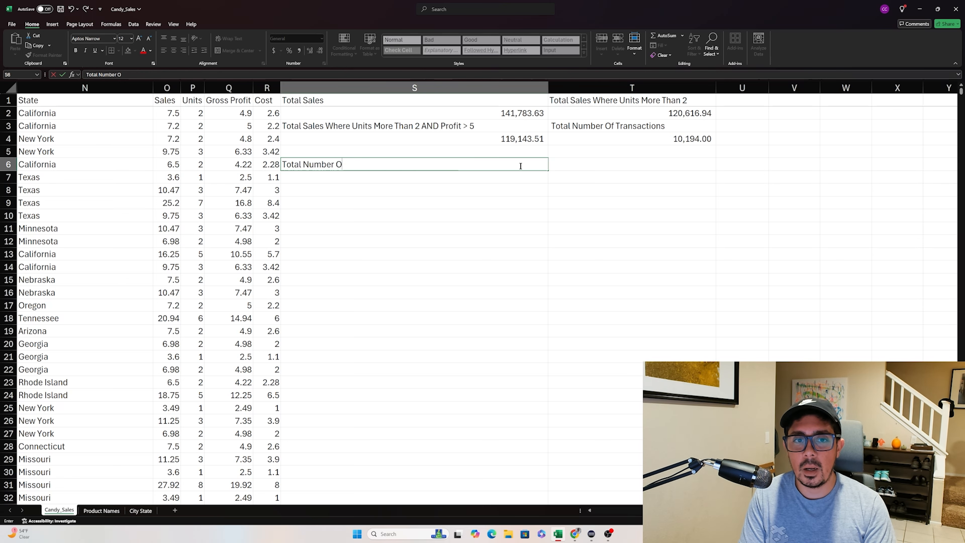
pyautogui.write('f Transac')
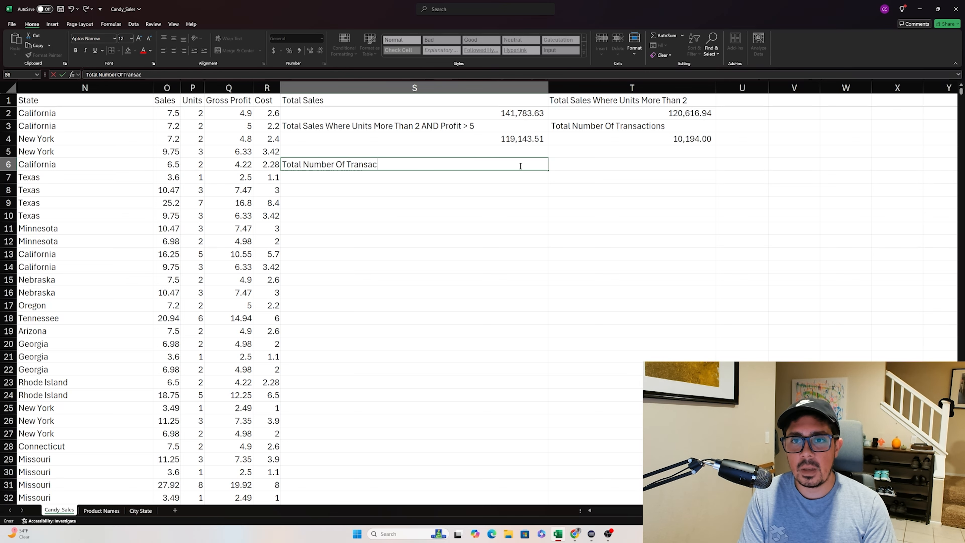
pyautogui.write('tions Where')
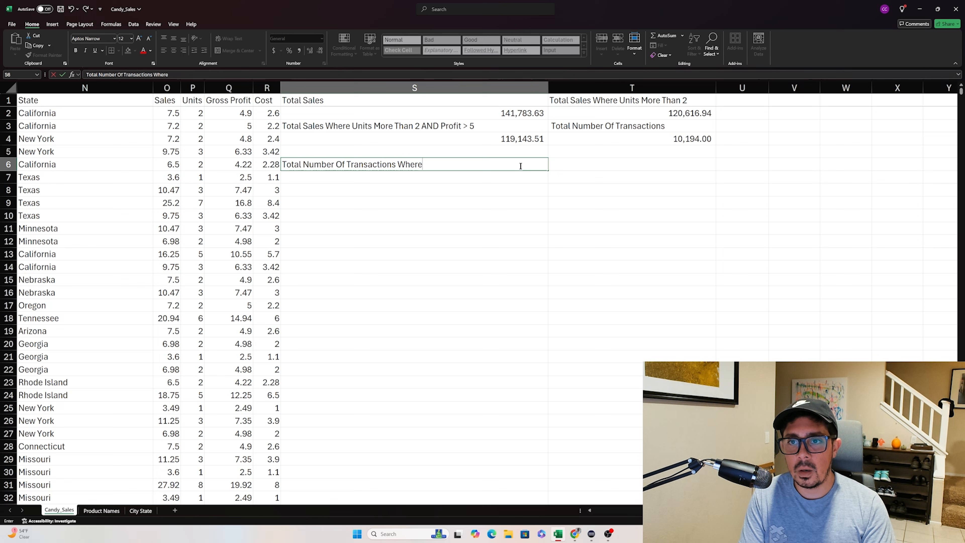
pyautogui.write(' Units More Than 2')
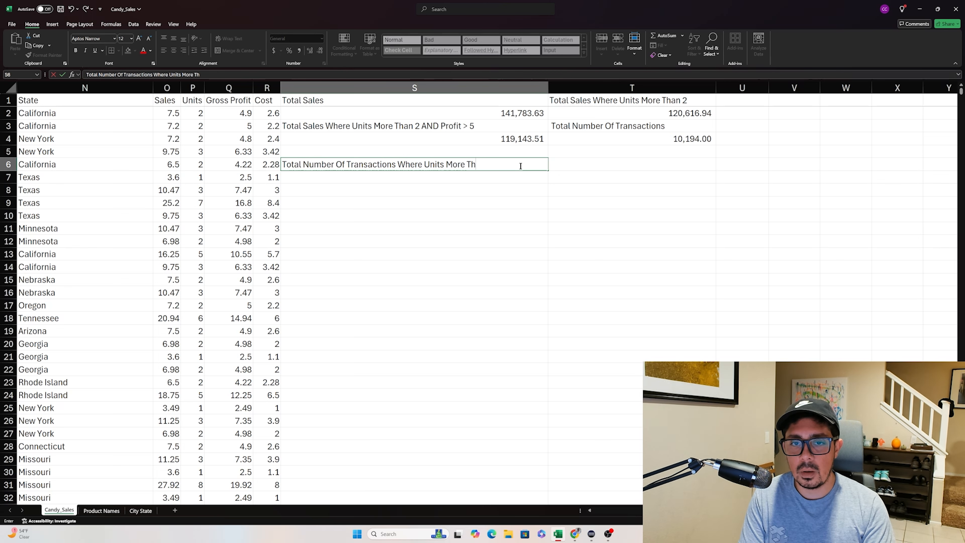
pyautogui.press('Return')
# Step: Enter a COUNTIF formula in S7 on the Units column P:P with the criterion ">2", and apply the comma style to the cell
pyautogui.write('=')
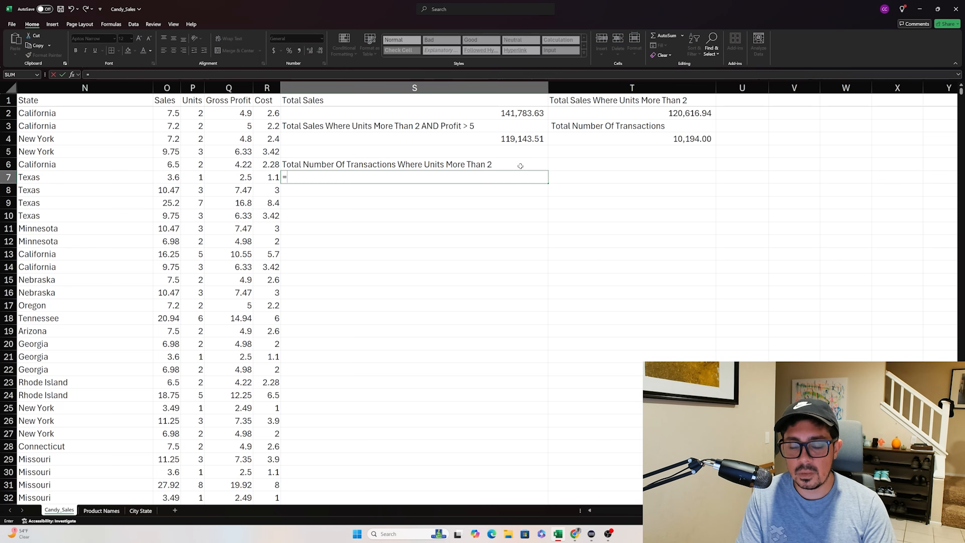
pyautogui.write('countif(')
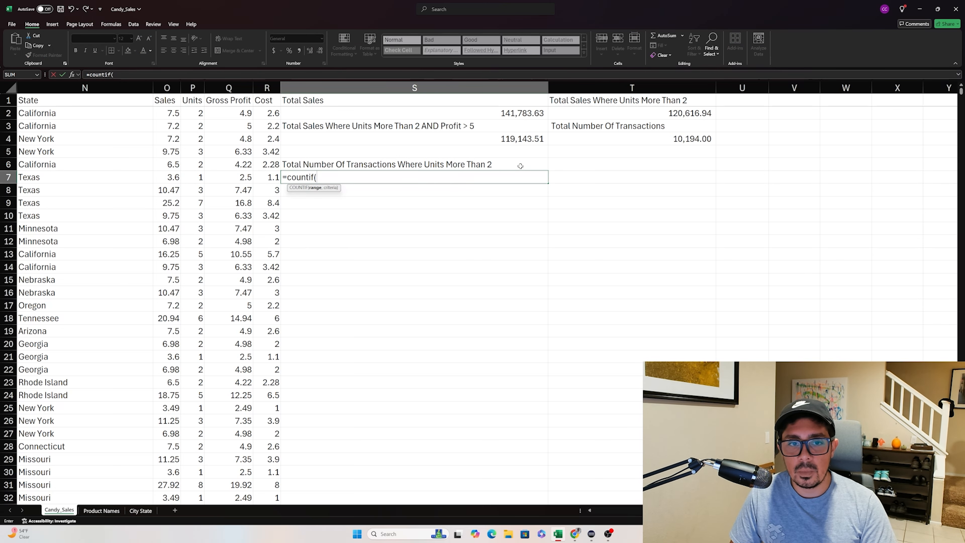
pyautogui.click(191, 87)
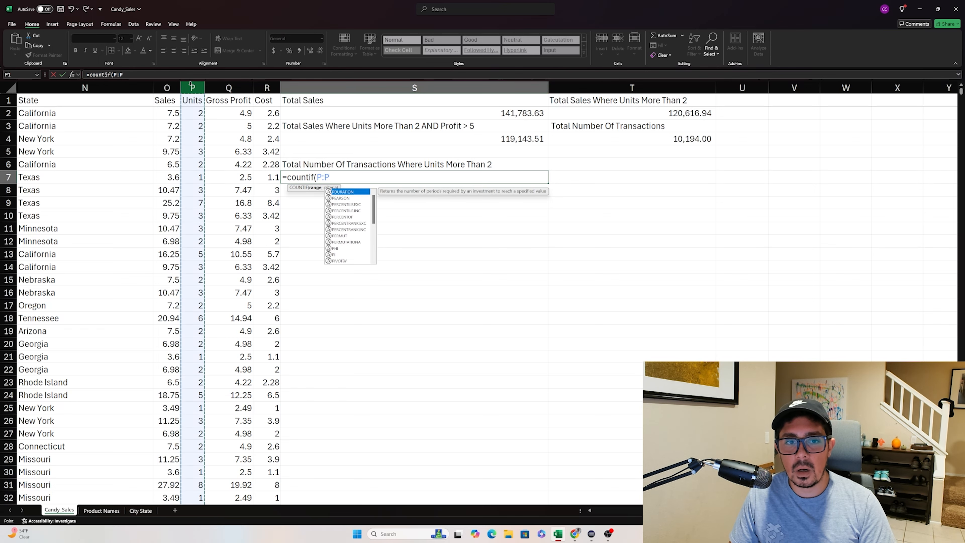
pyautogui.write(',')
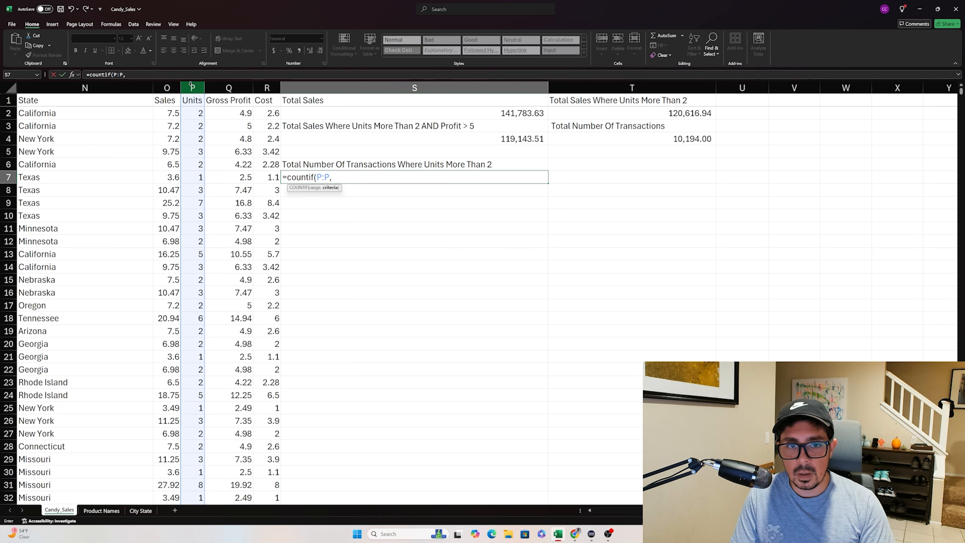
pyautogui.write('">')
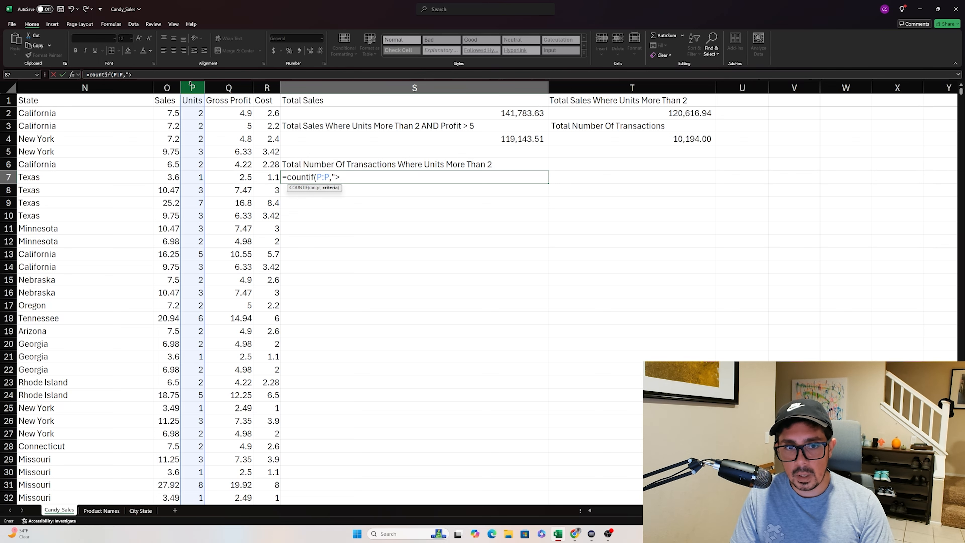
pyautogui.write('2"')
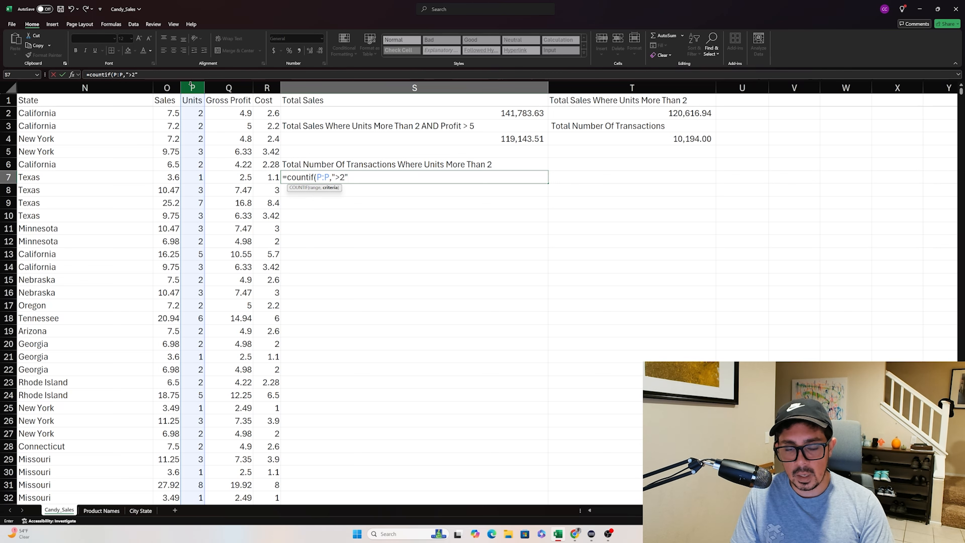
pyautogui.write(')')
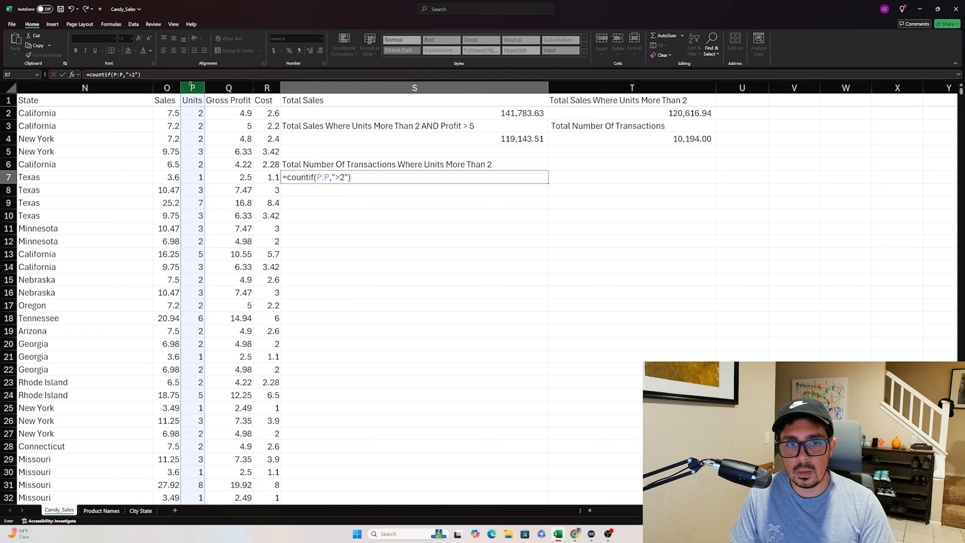
pyautogui.press('Return')
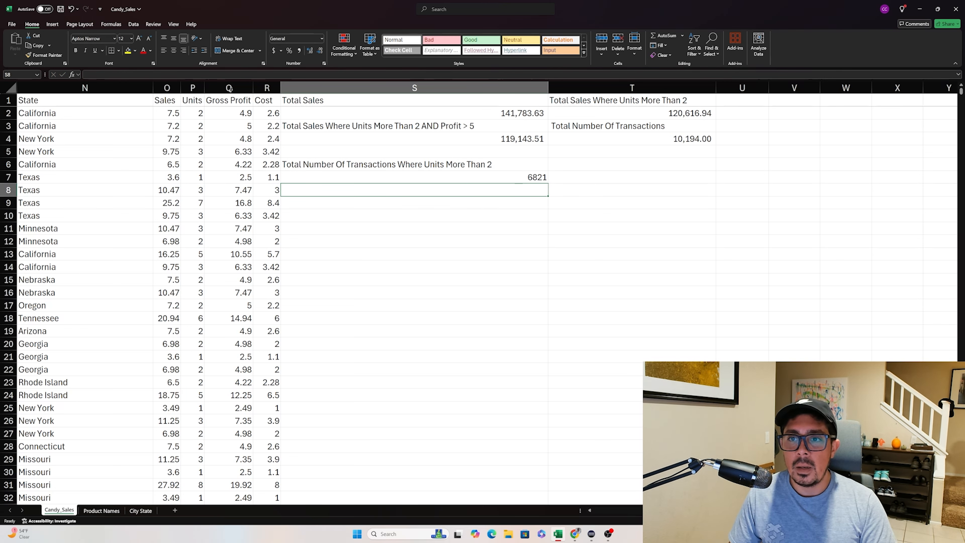
pyautogui.click(524, 176)
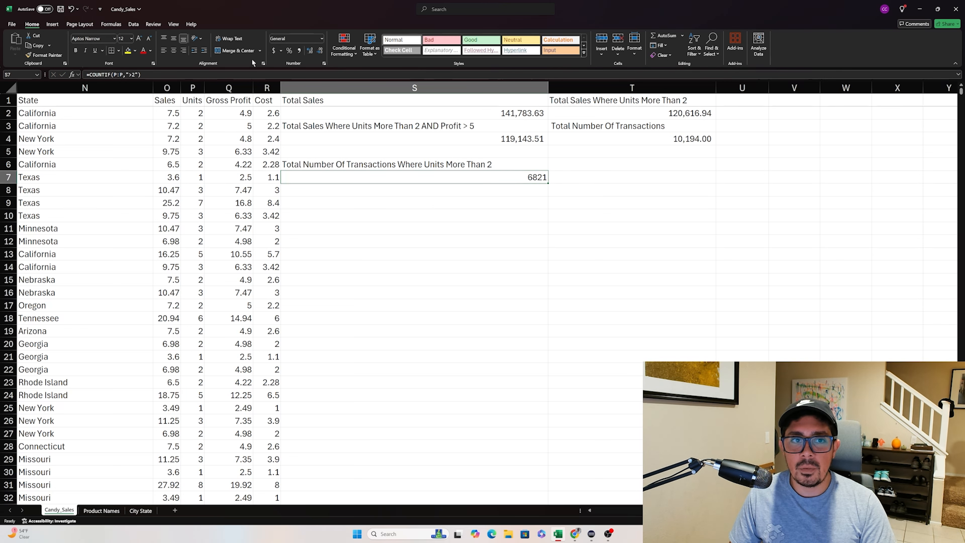
pyautogui.click(299, 50)
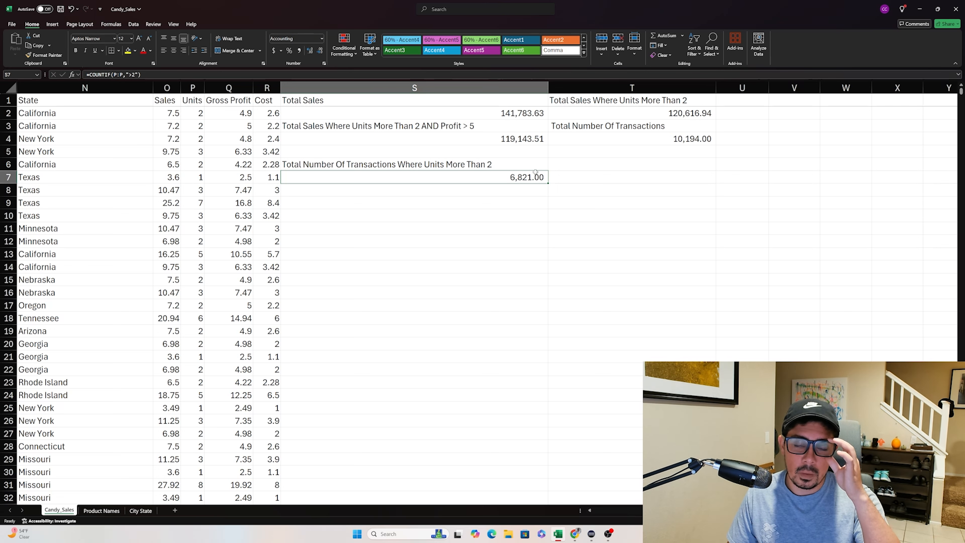
# Step: Review the function name and criterion of the COUNTIF formula in S7
pyautogui.click(568, 162)
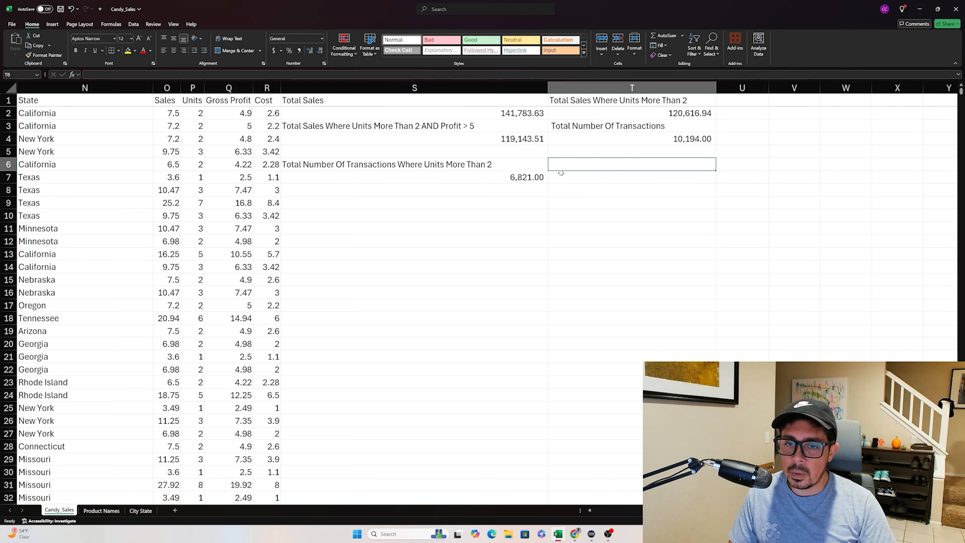
pyautogui.click(528, 180)
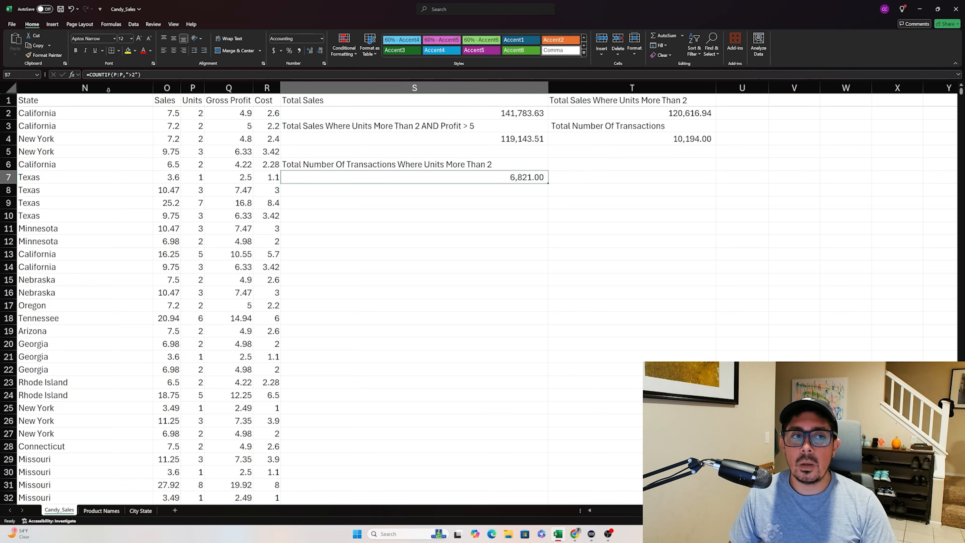
pyautogui.doubleClick(109, 75)
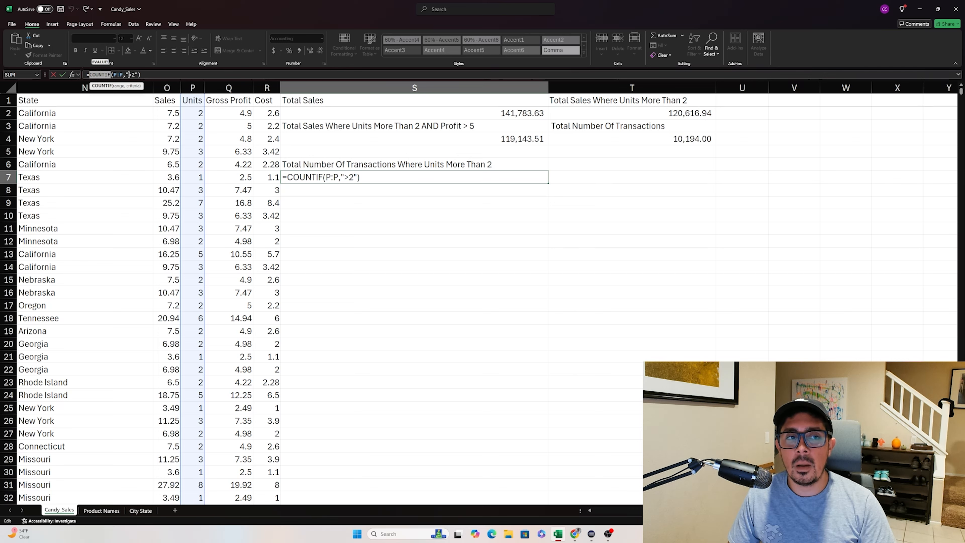
pyautogui.click(132, 74)
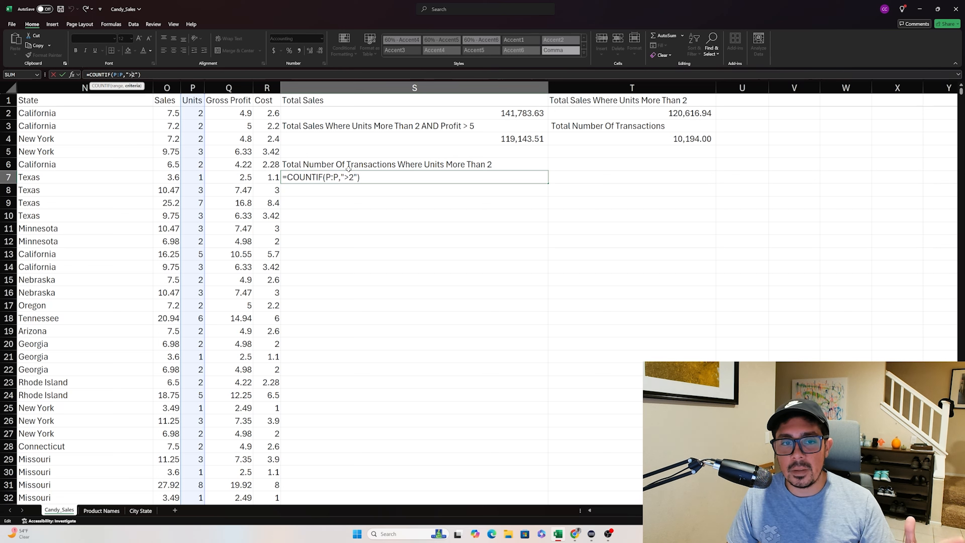
pyautogui.press('Return')
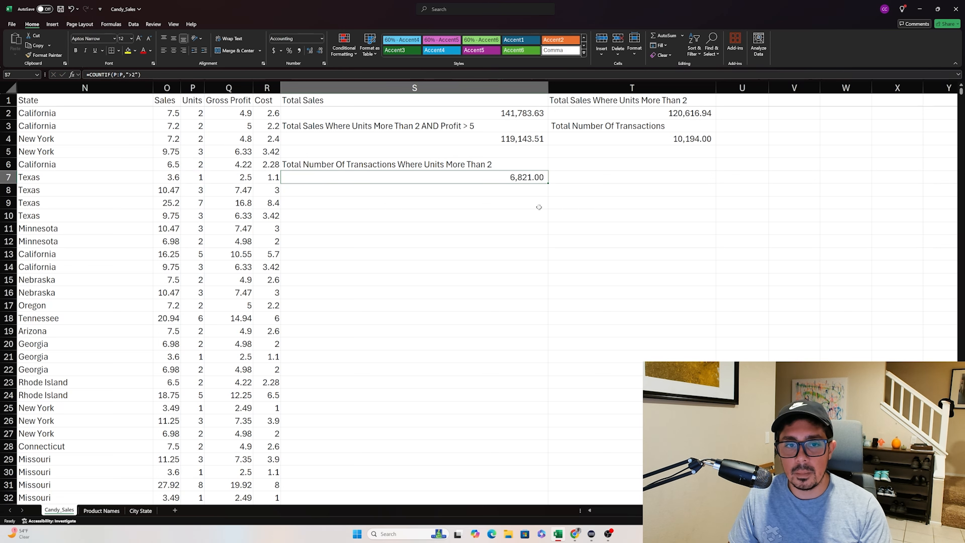
# Step: Copy the S6 label into T6 and autofit the width of column T
pyautogui.click(615, 167)
pyautogui.click(517, 164)
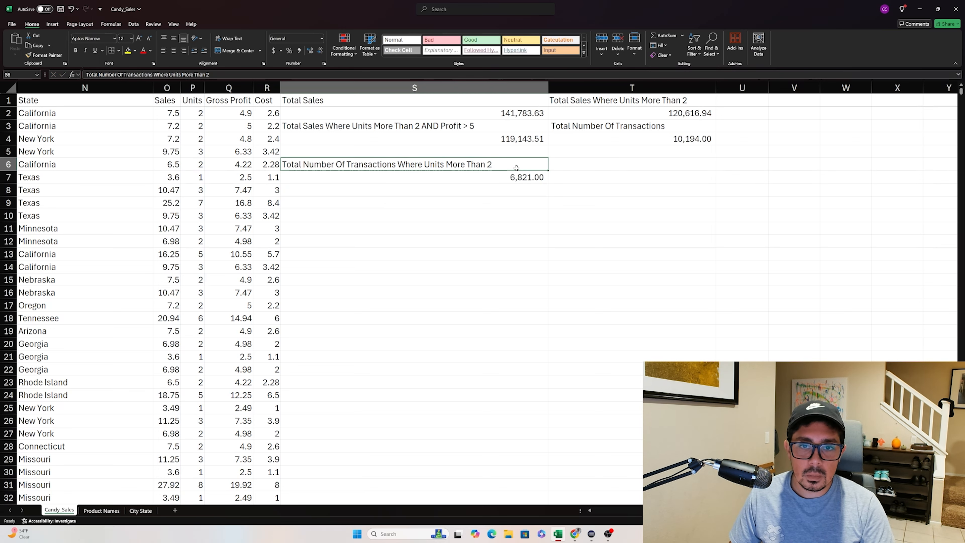
pyautogui.hotkey('ctrl', 'c')
pyautogui.click(565, 164)
pyautogui.hotkey('ctrl', 'v')
pyautogui.click(709, 89)
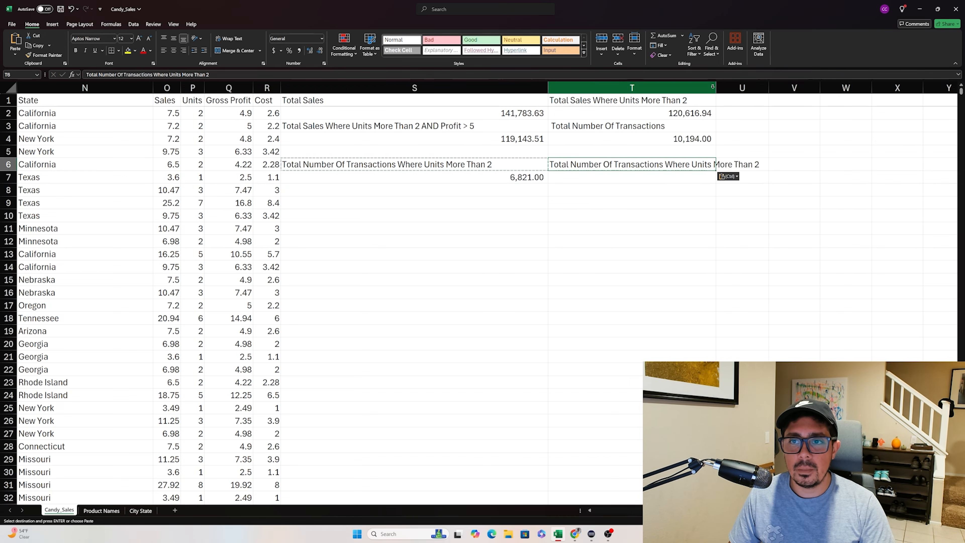
pyautogui.doubleClick(716, 88)
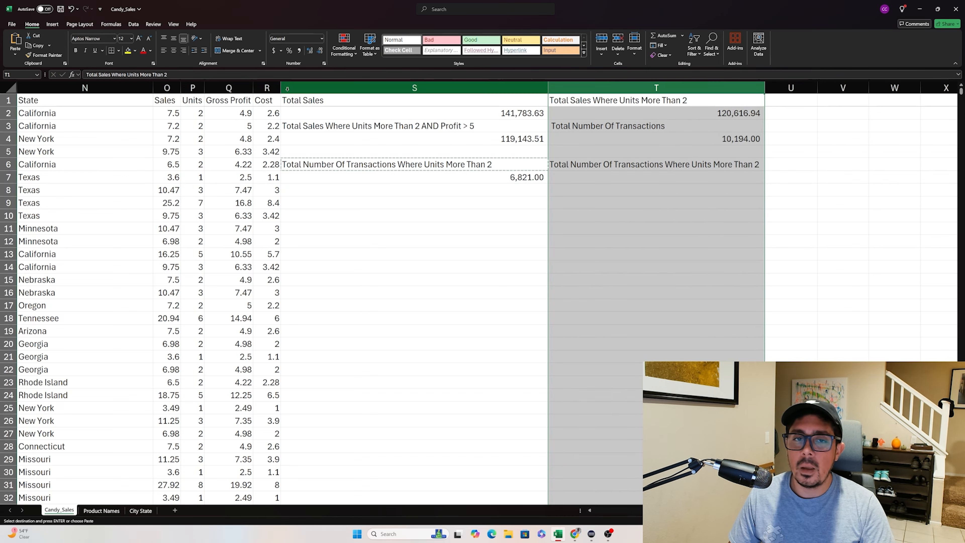
pyautogui.click(252, 72)
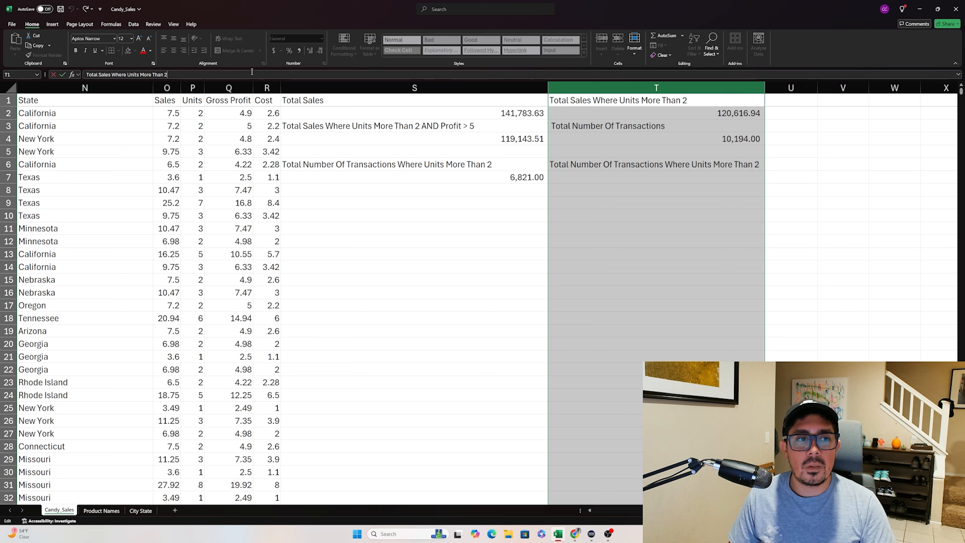
pyautogui.write('AND')
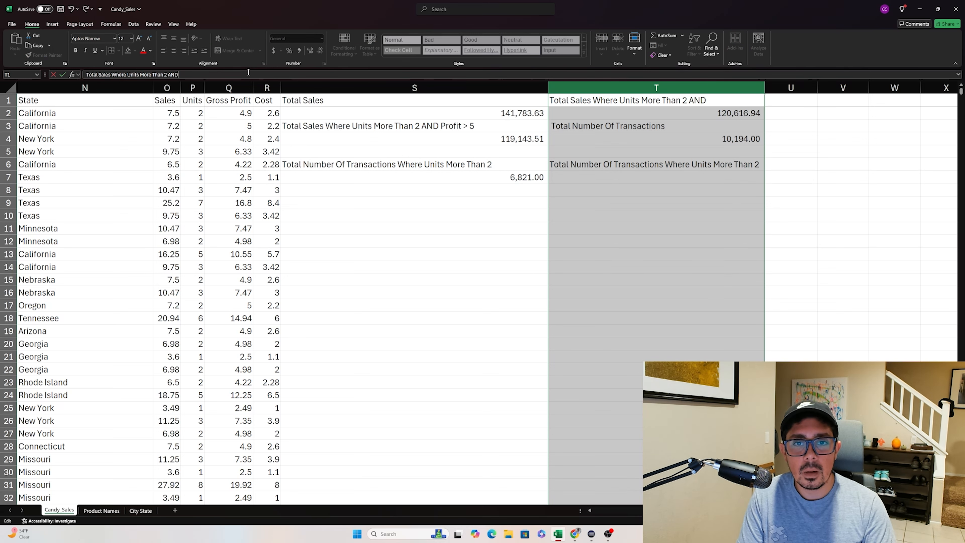
pyautogui.write(' Pro')
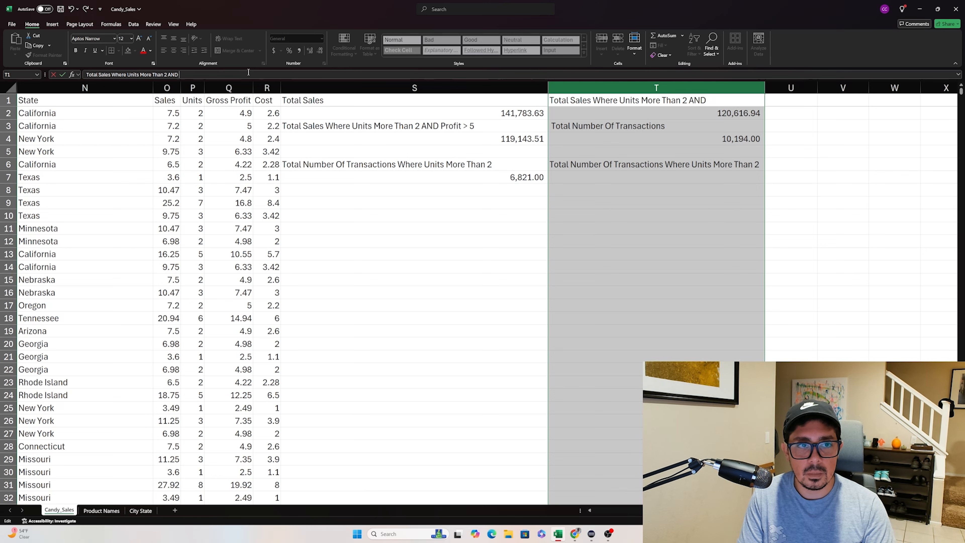
pyautogui.write('fity >5')
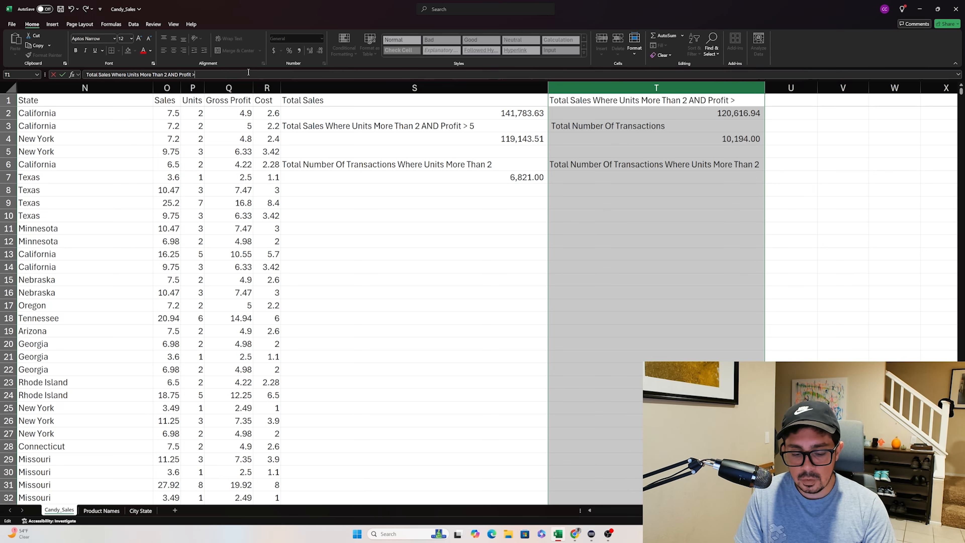
pyautogui.press('Return')
pyautogui.press('Down')
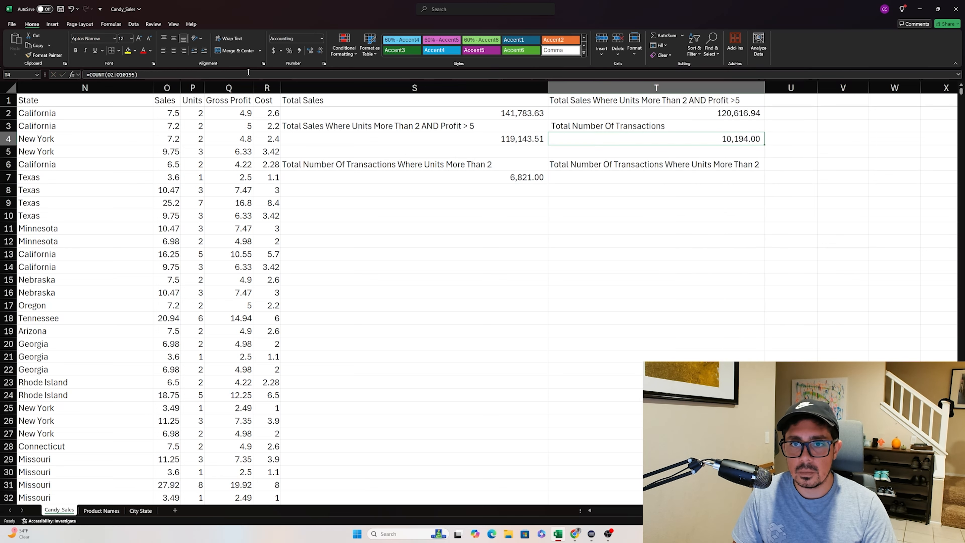
pyautogui.press('Up')
pyautogui.press('Up')
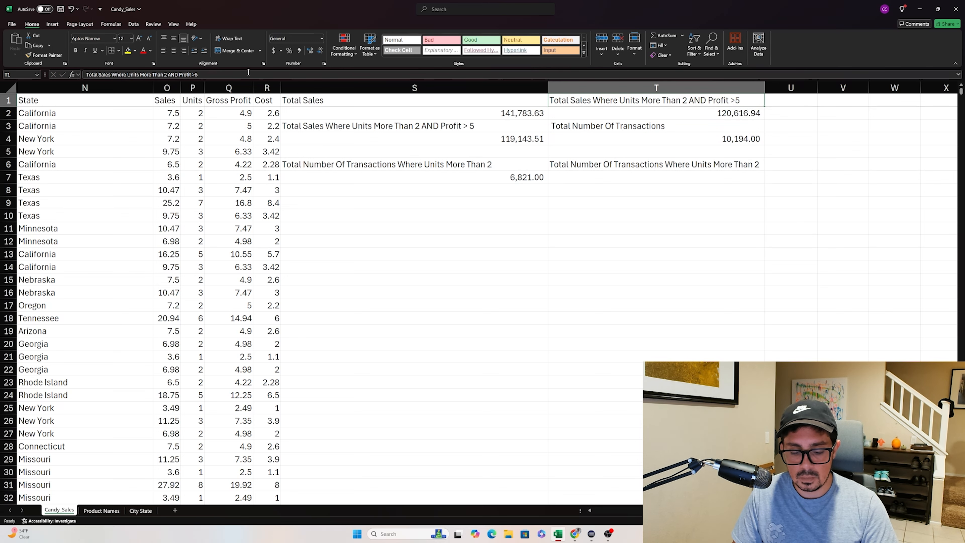
pyautogui.hotkey('ctrl', 'z')
# Step: Copy the "Total Sales Where Units More Than 2" label from T1 into T6
pyautogui.hotkey('ctrl', 'c')
pyautogui.hotkey('ctrl', 'space')
pyautogui.press('Down')
pyautogui.press('Down')
pyautogui.press('Down')
pyautogui.press('Down')
pyautogui.press('Down')
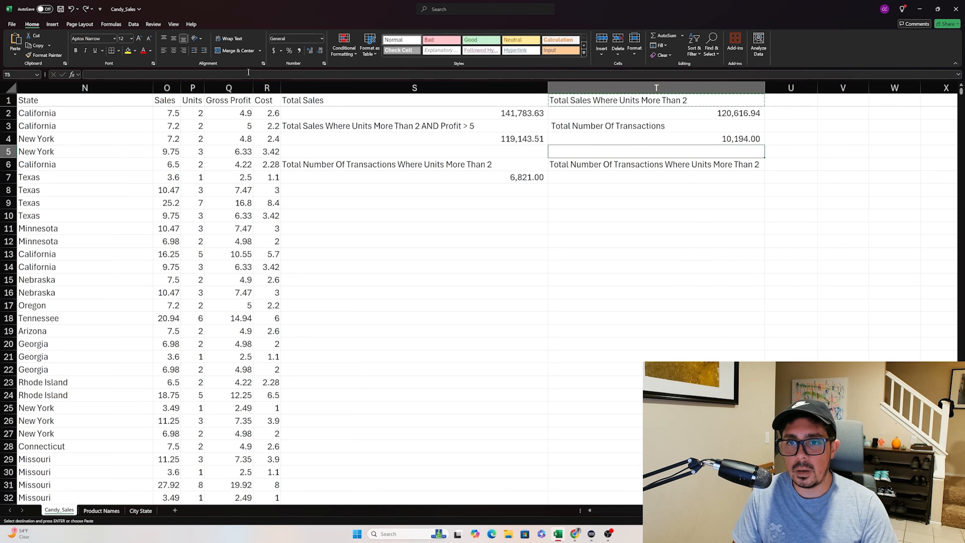
pyautogui.hotkey('ctrl', 'v')
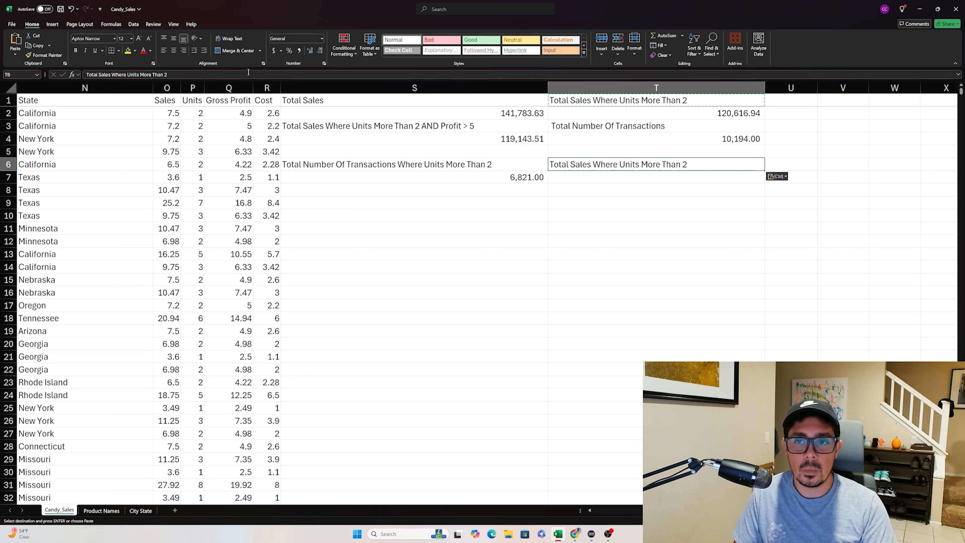
# Step: Append " And Profit >5" to the label in T6
pyautogui.doubleClick(675, 164)
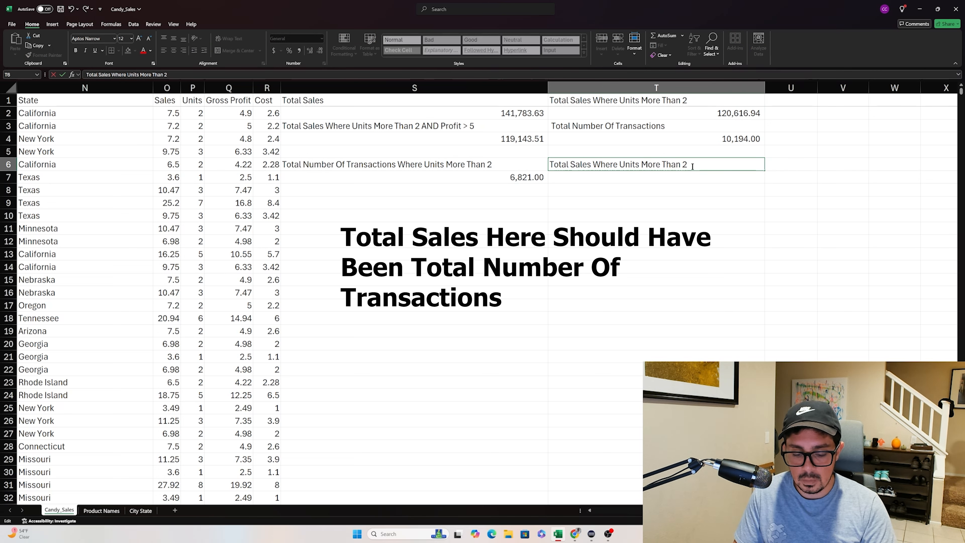
pyautogui.write('d Progfi')
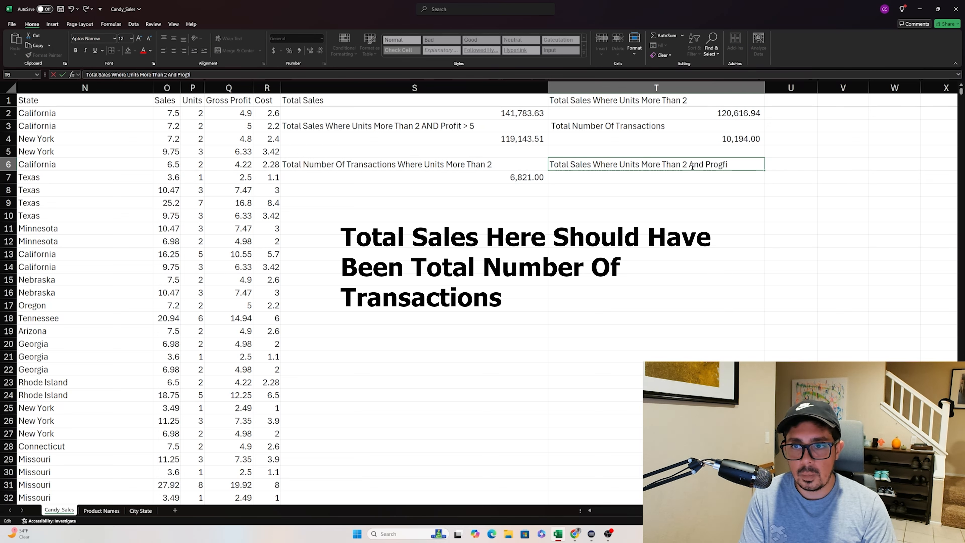
pyautogui.press('BackSpace')
pyautogui.write('fit >5')
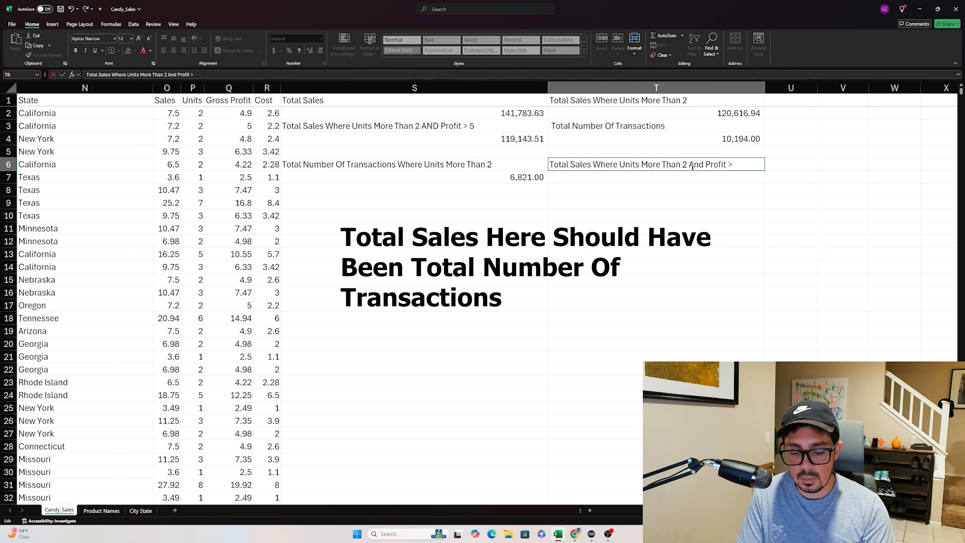
pyautogui.press('Return')
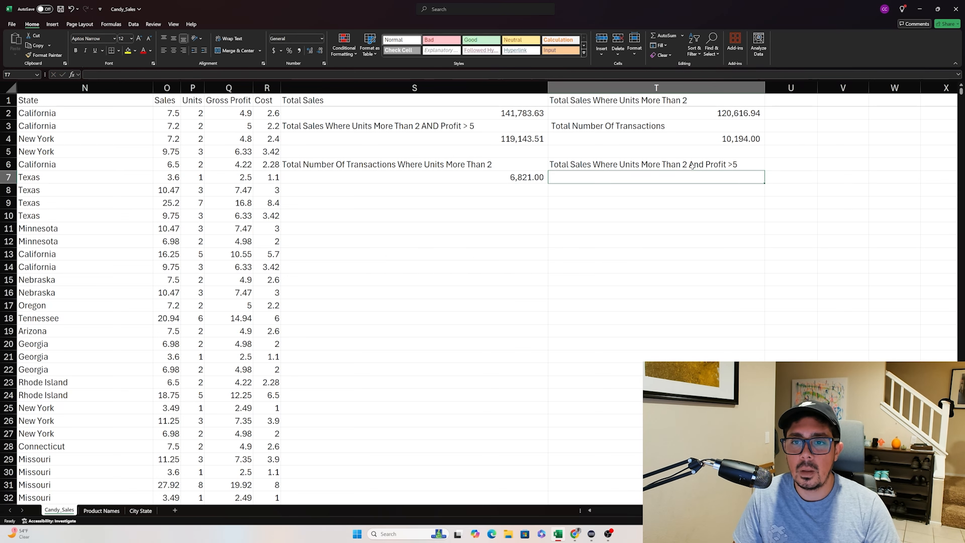
# Step: Enter a COUNTIFS formula in T7 with Units P:P ">2" and Gross Profit Q:Q ">5", and apply the comma style to the cell
pyautogui.write('=cou')
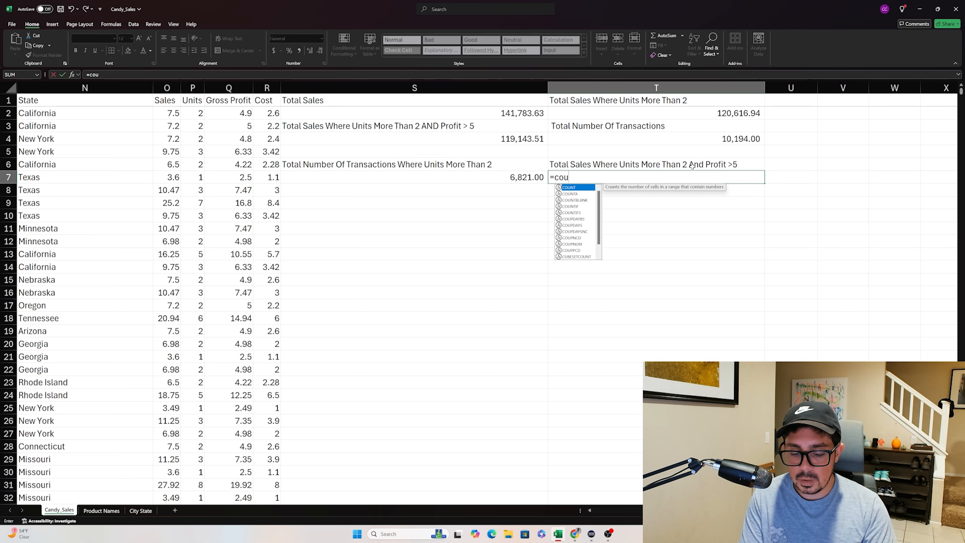
pyautogui.write('ntifs(')
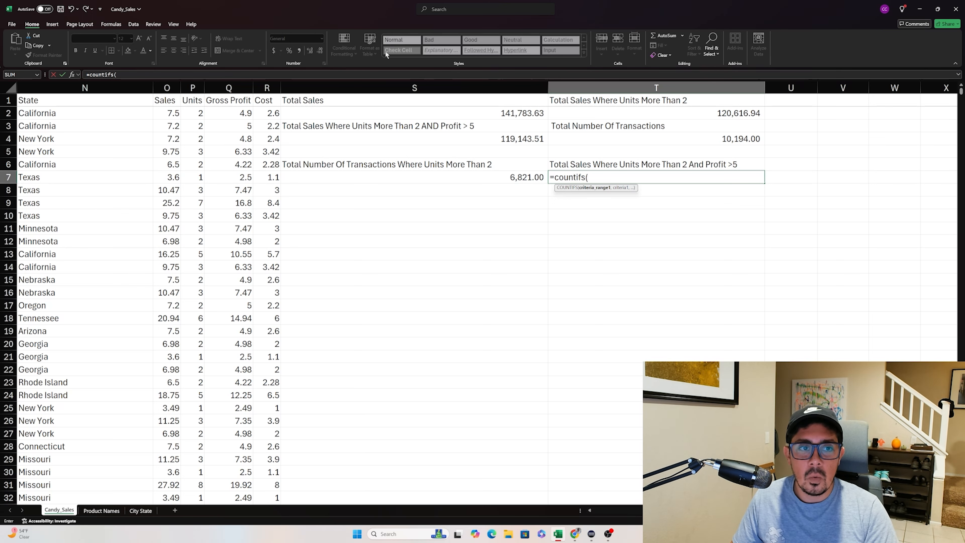
pyautogui.click(194, 84)
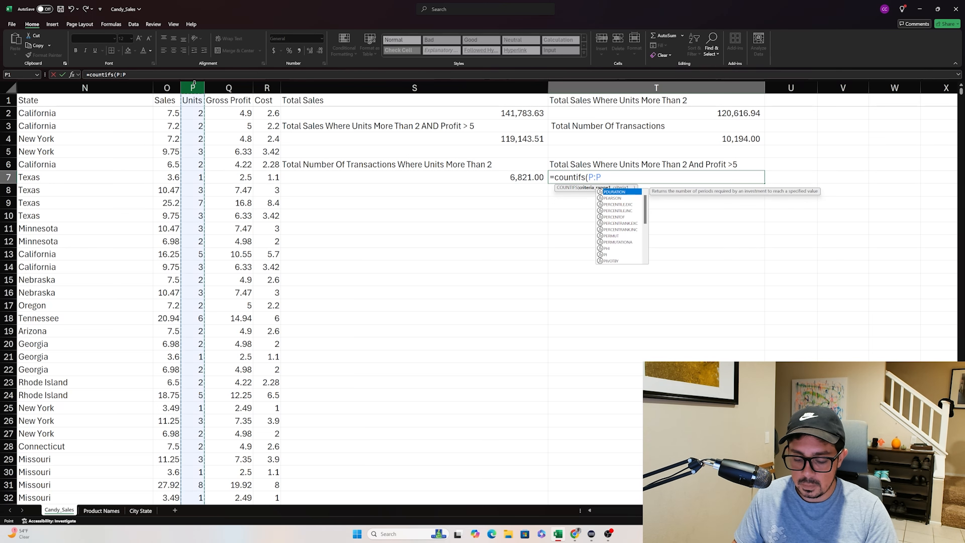
pyautogui.write(',')
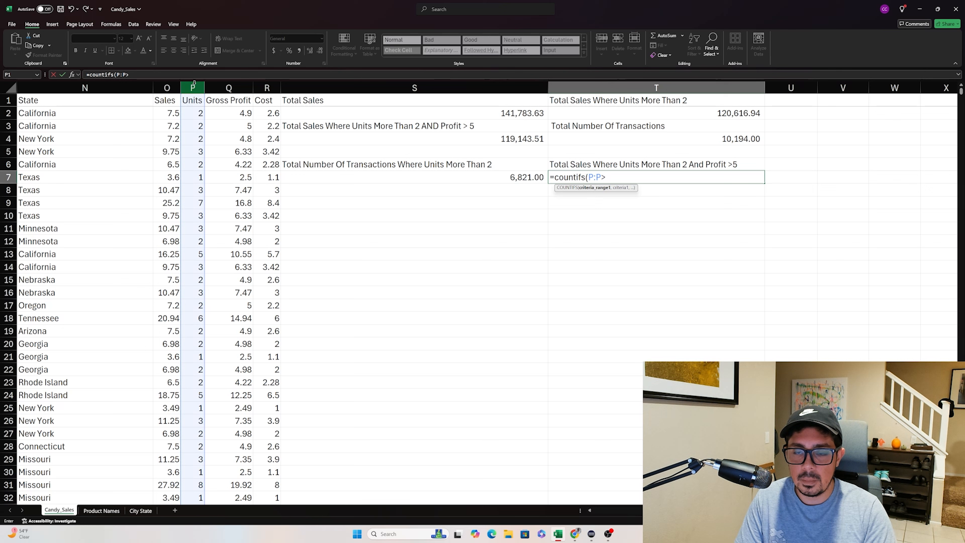
pyautogui.write('"')
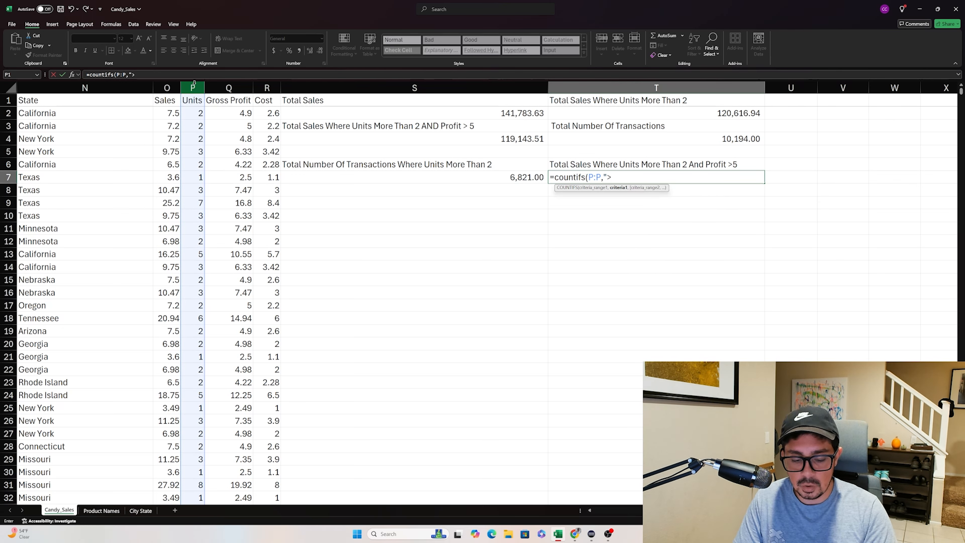
pyautogui.write('>2"')
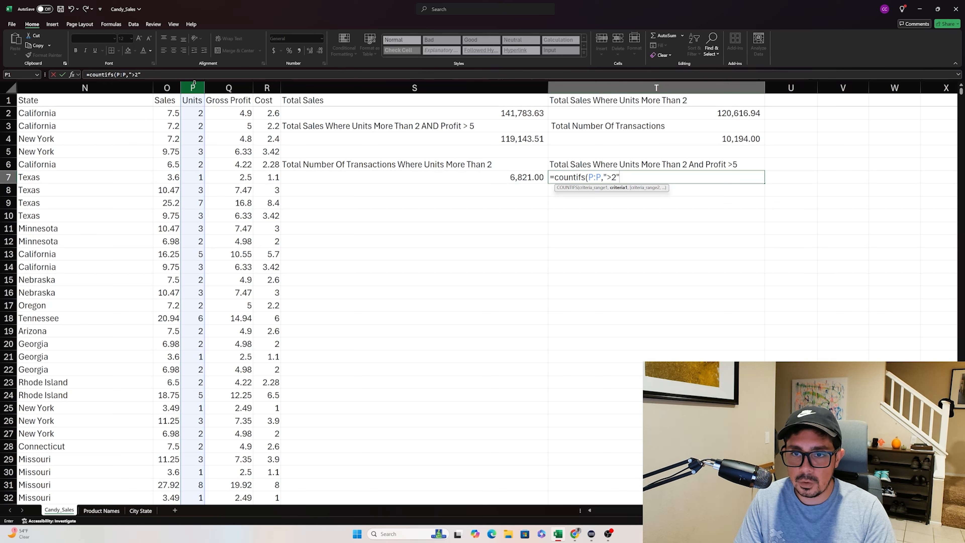
pyautogui.write(',')
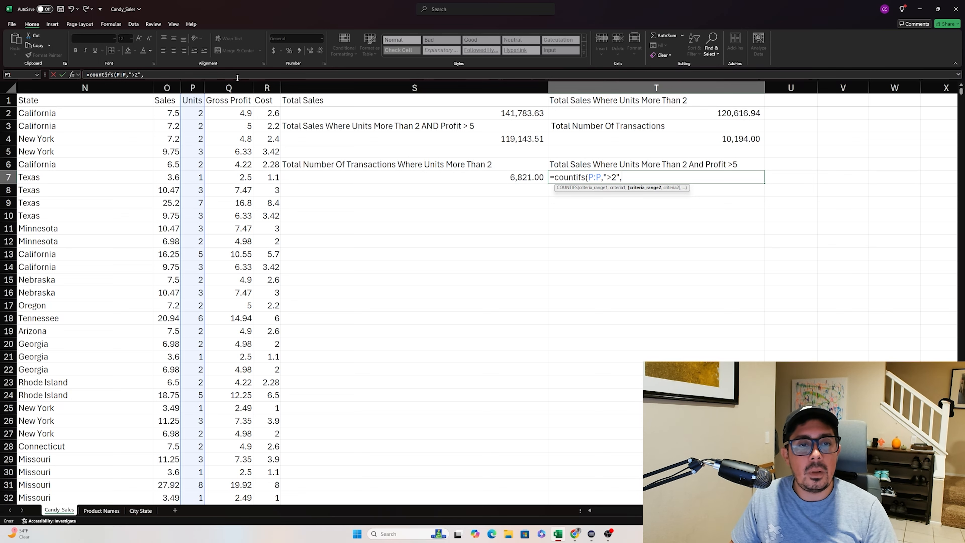
pyautogui.click(234, 86)
pyautogui.write(',">')
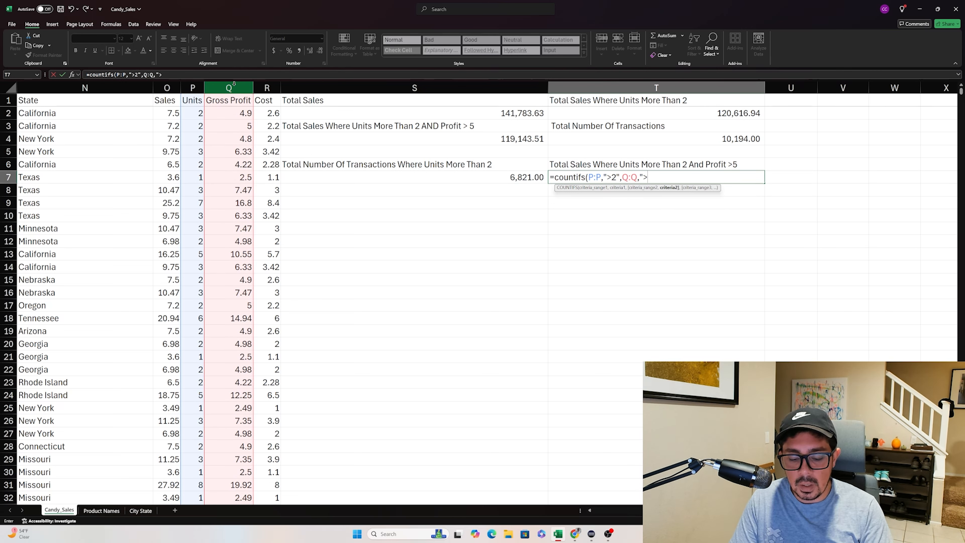
pyautogui.write('5")')
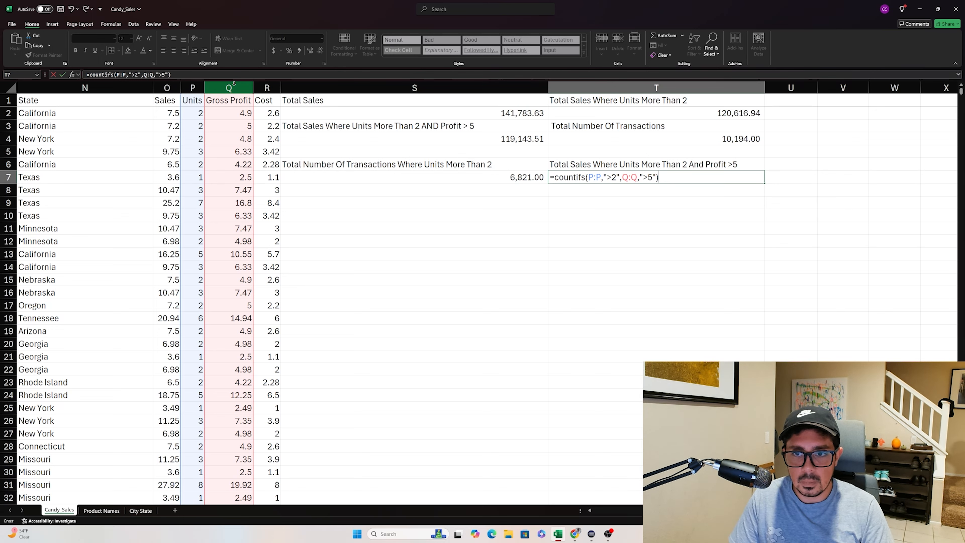
pyautogui.press('Return')
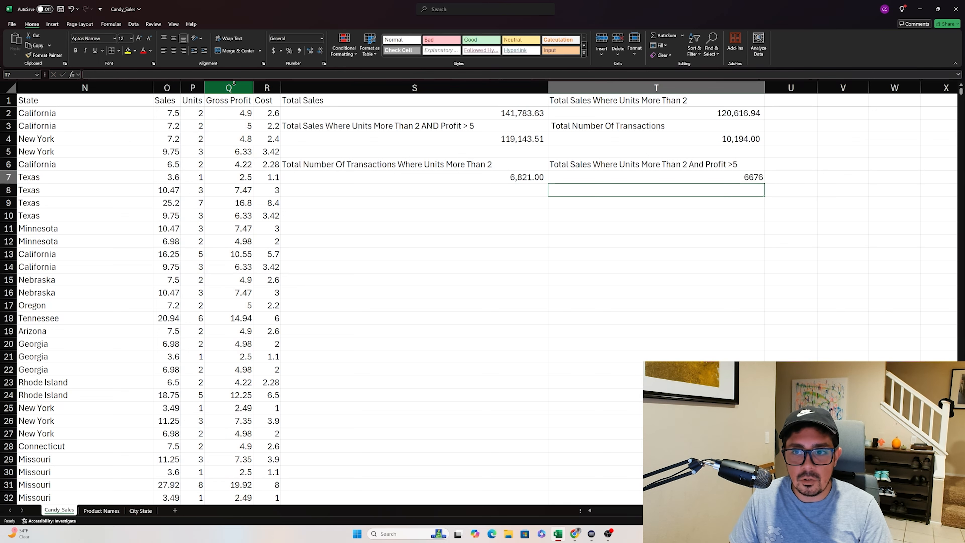
pyautogui.press('Up')
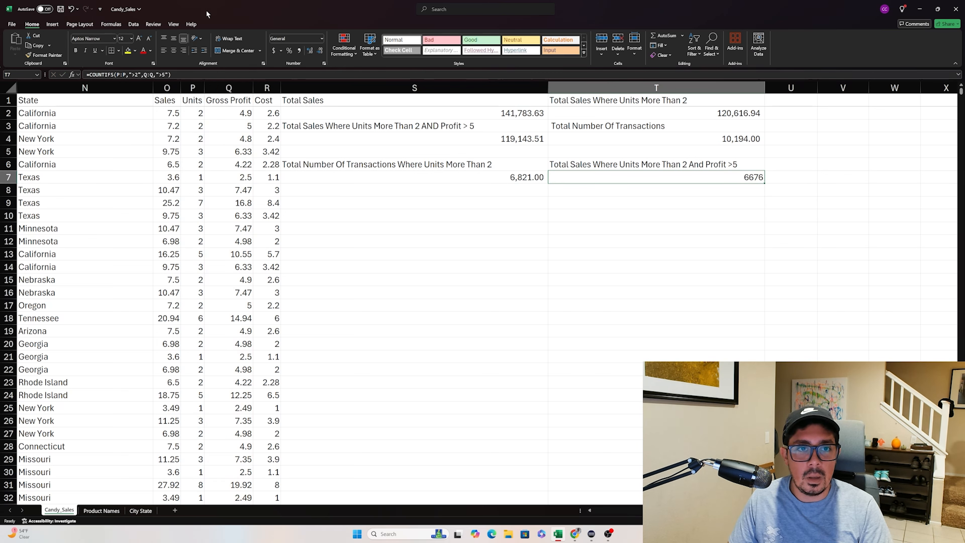
pyautogui.click(299, 50)
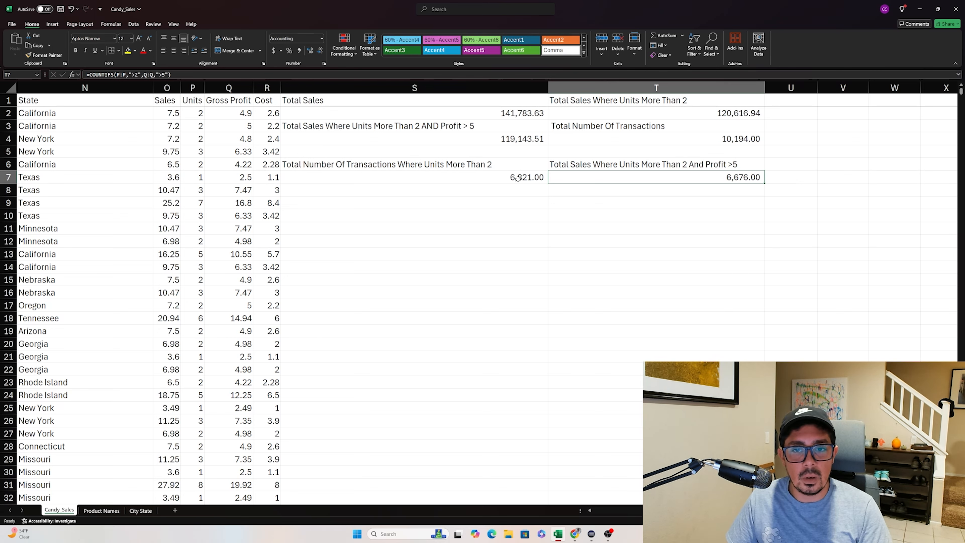
# Step: Review the two conditional transaction counts and the row 6 record across the Postal Code to Sales columns, including its looked-up product name
pyautogui.press('Left')
pyautogui.click(742, 164)
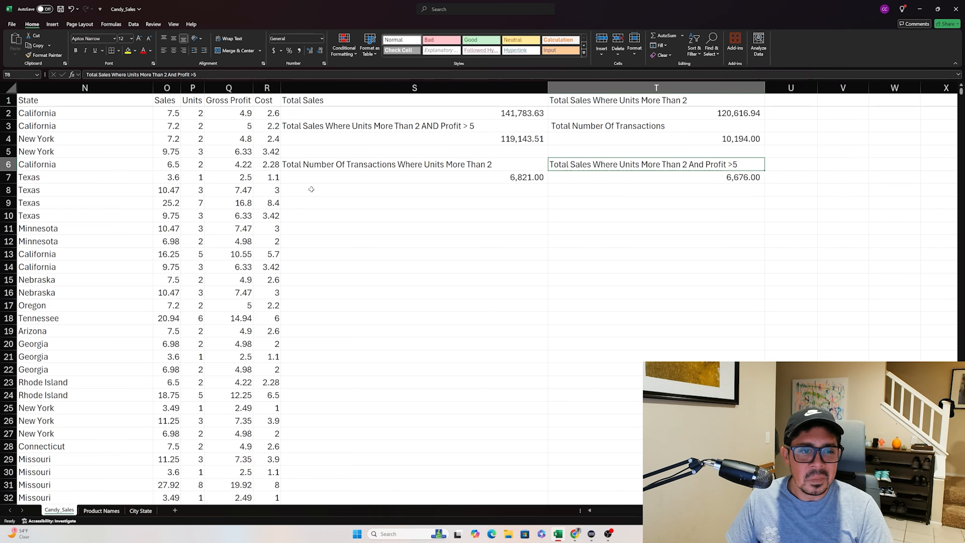
pyautogui.click(132, 170)
pyautogui.hscroll(-3, 132, 170)
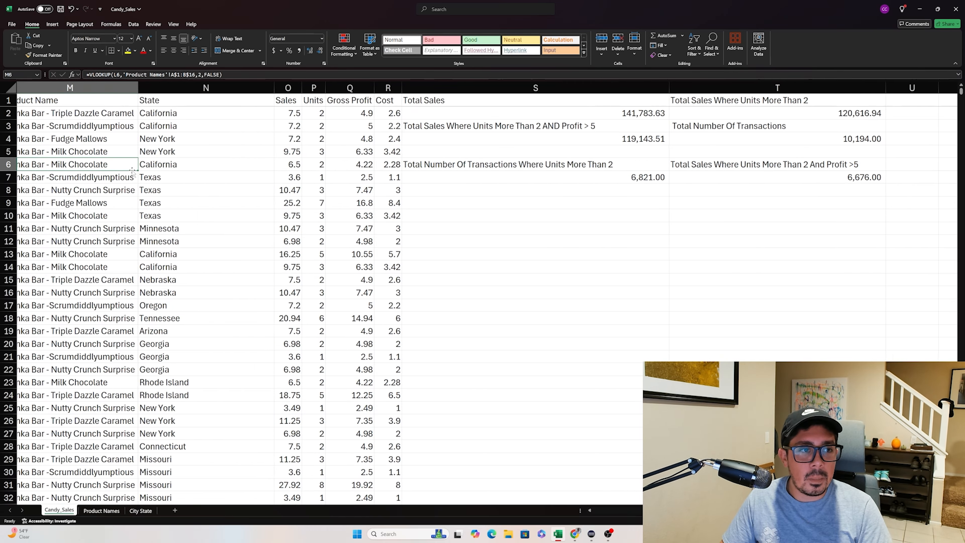
pyautogui.click(132, 170)
pyautogui.press('Left')
pyautogui.press('Left')
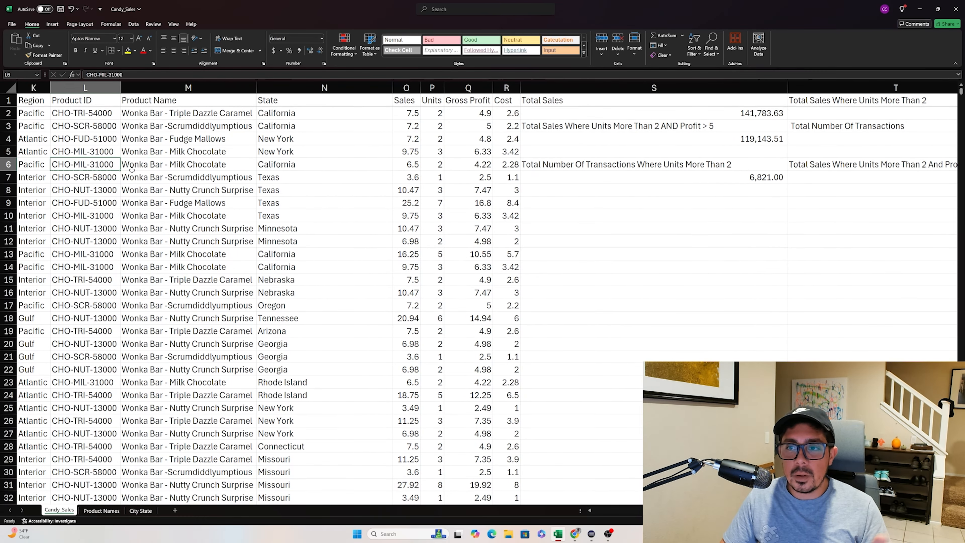
pyautogui.press('Right')
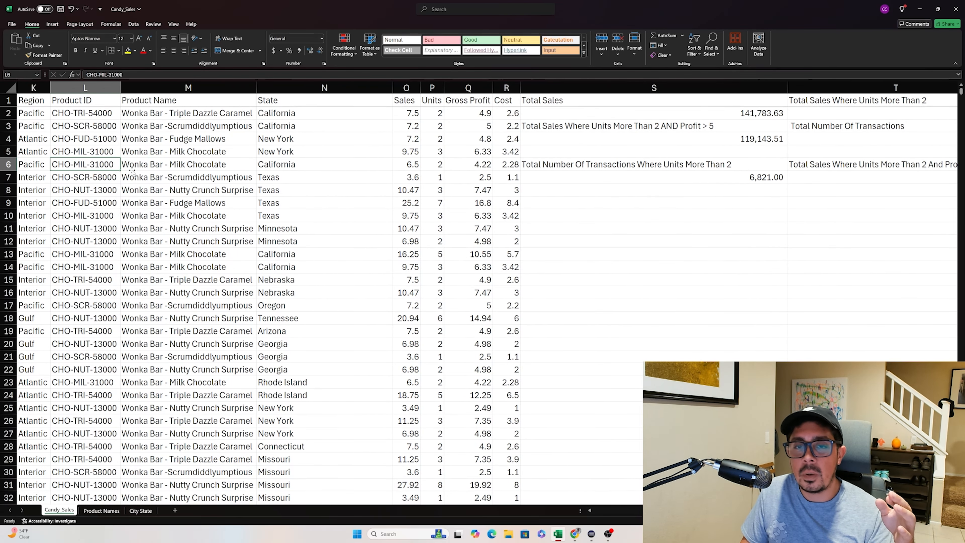
pyautogui.press('Right')
pyautogui.press('Right')
pyautogui.press('Right')
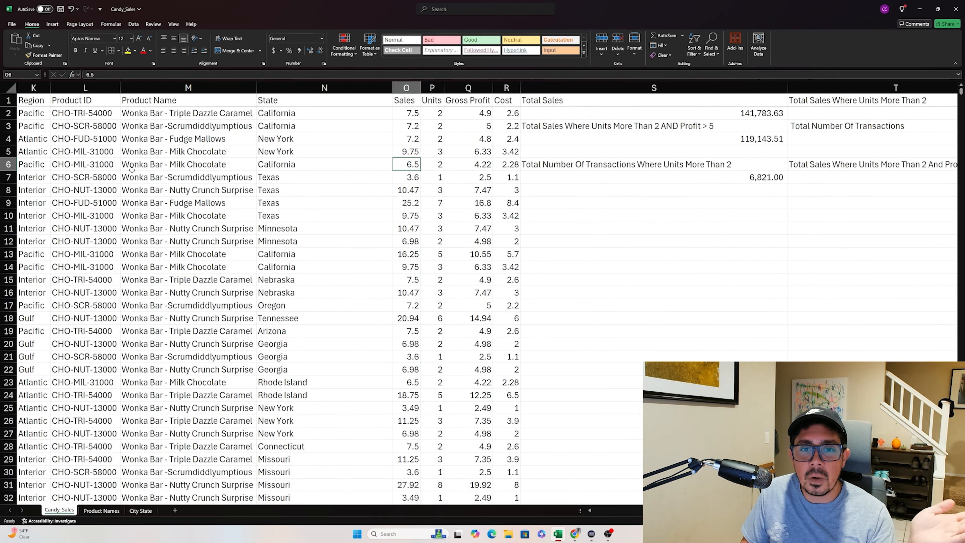
pyautogui.press('Left')
pyautogui.press('Left')
pyautogui.press('Left')
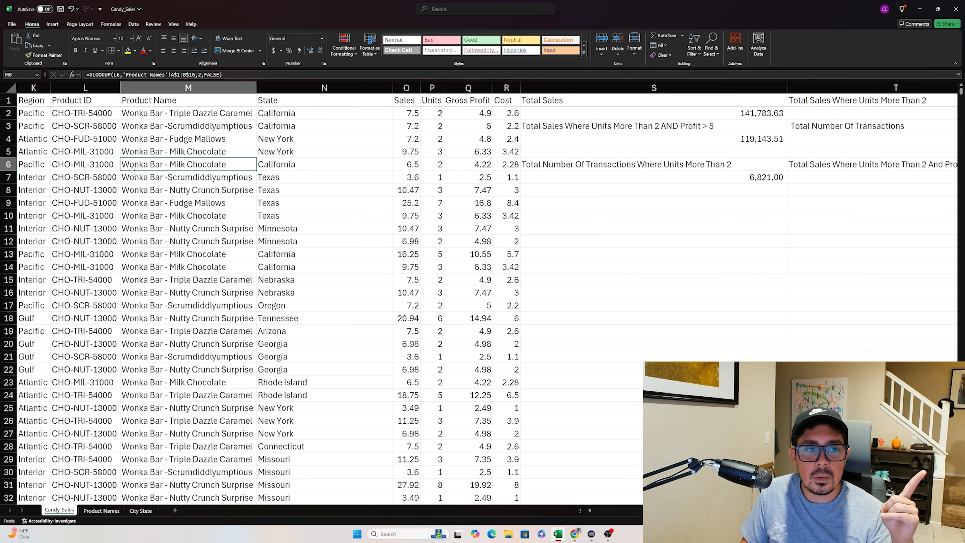
pyautogui.press('Left')
pyautogui.press('Left')
pyautogui.press('Left')
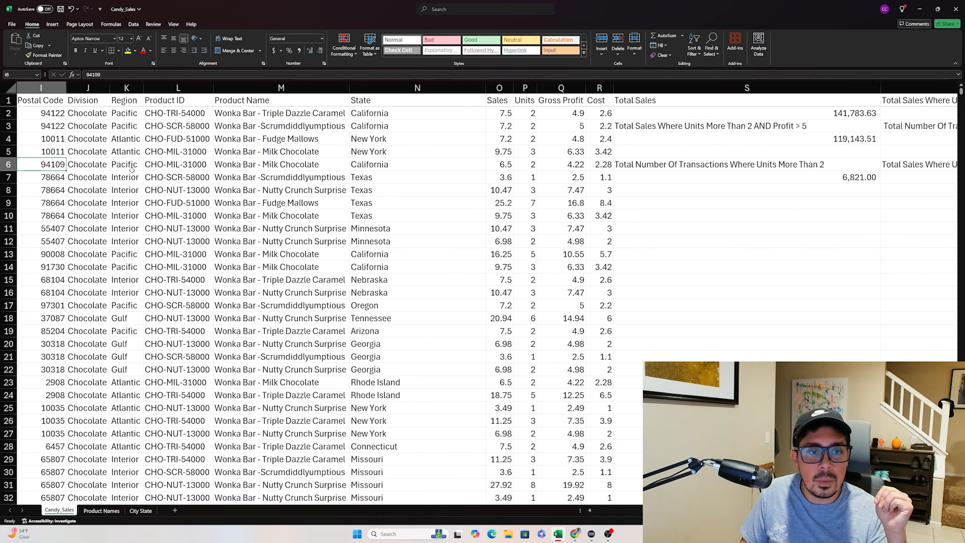
pyautogui.press('Right')
pyautogui.press('Right')
pyautogui.press('Right')
pyautogui.press('Right')
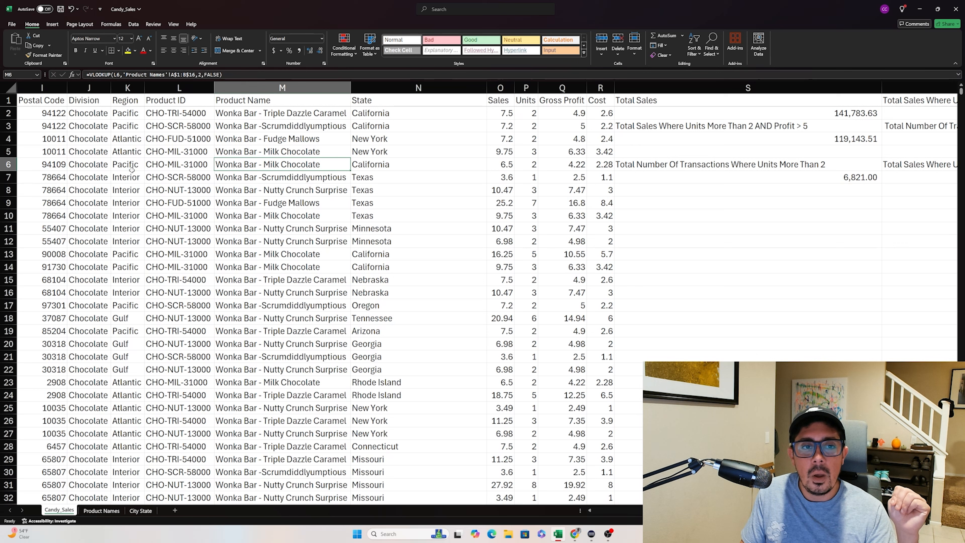
# Step: Review the VLOOKUP formula in M2 and its source table on the Product Names sheet, and return to the Candy_Sales sheet
pyautogui.doubleClick(278, 110)
pyautogui.press('Escape')
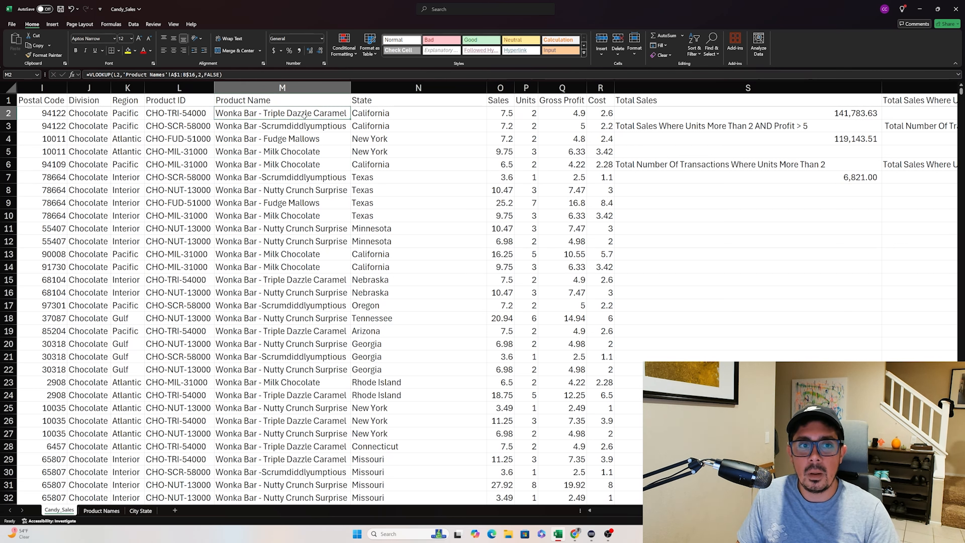
pyautogui.click(101, 511)
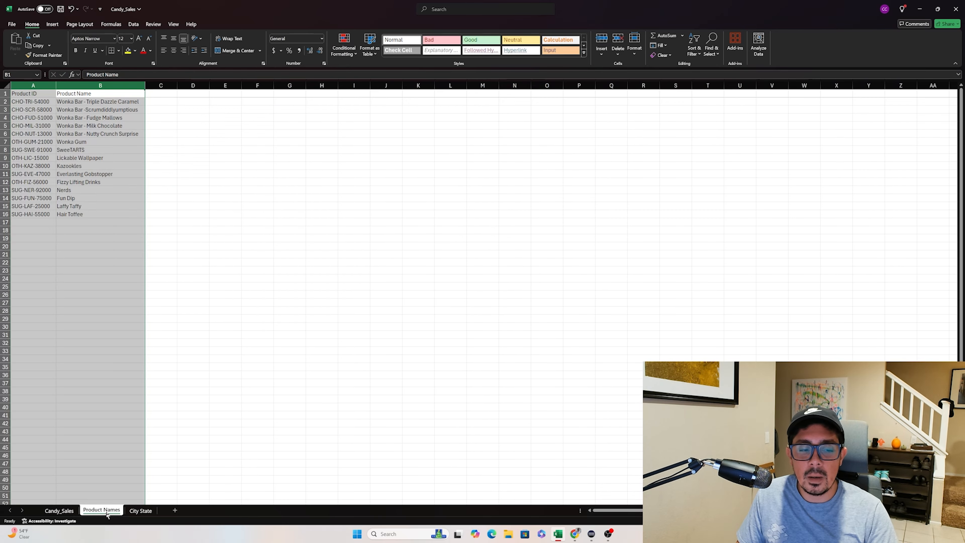
pyautogui.moveTo(95, 240); pyautogui.dragTo(3, 24)
pyautogui.click(65, 510)
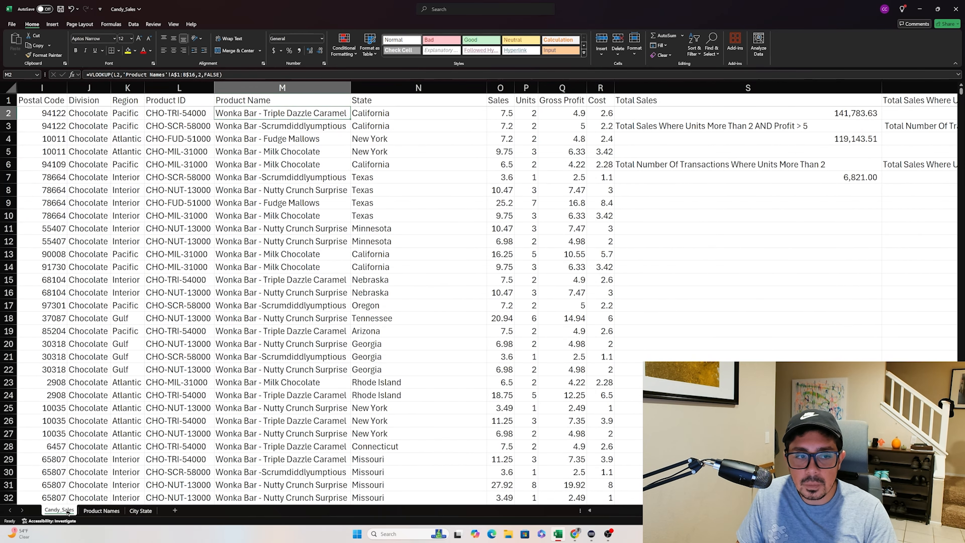
# Step: Review the HLOOKUP formula in N2 and its two source rows on the City State sheet, and return to the Candy_Sales sheet
pyautogui.click(384, 116)
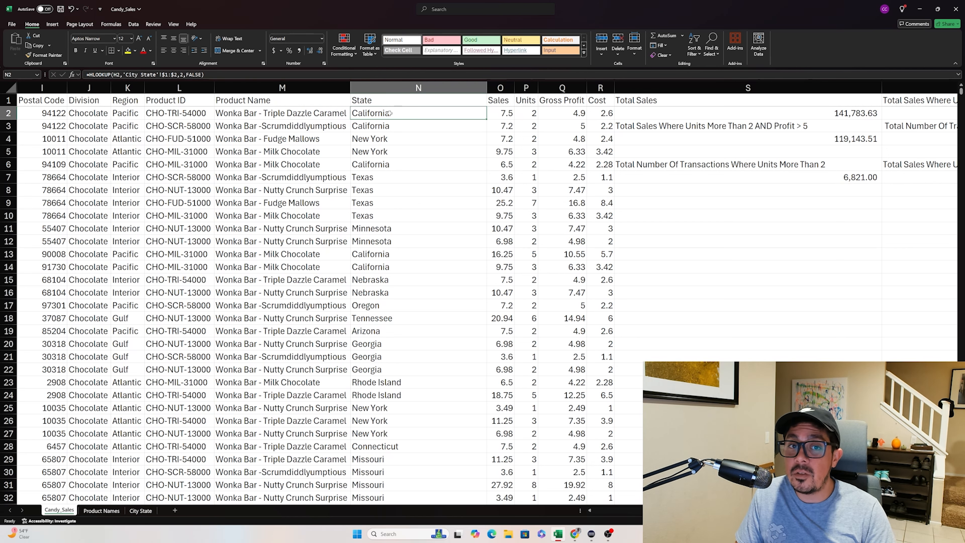
pyautogui.click(141, 510)
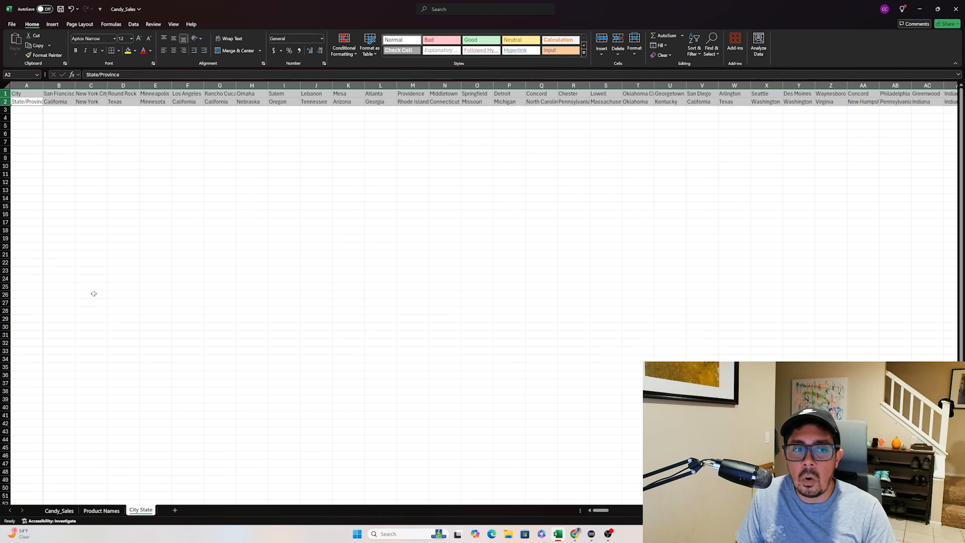
pyautogui.click(5, 102)
pyautogui.moveTo(5, 101); pyautogui.dragTo(5, 93)
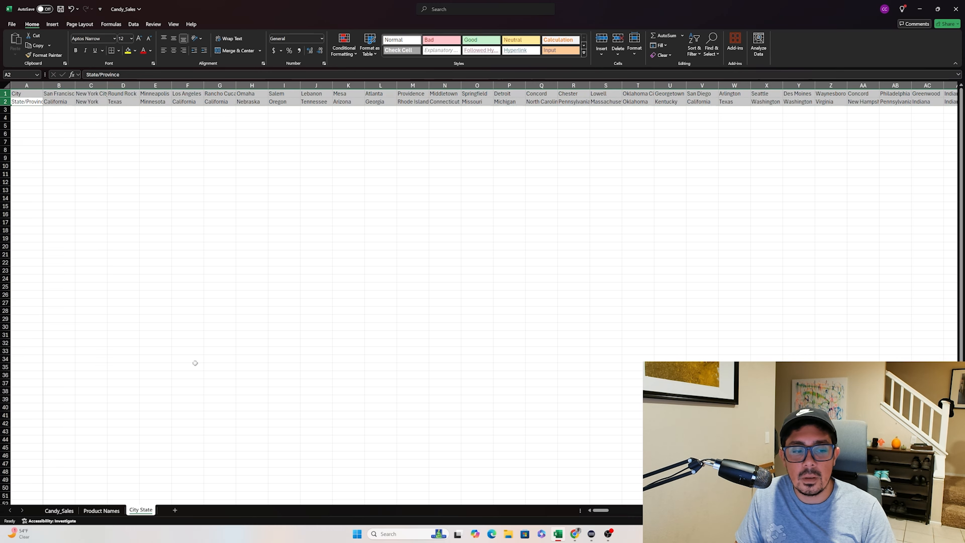
pyautogui.click(59, 510)
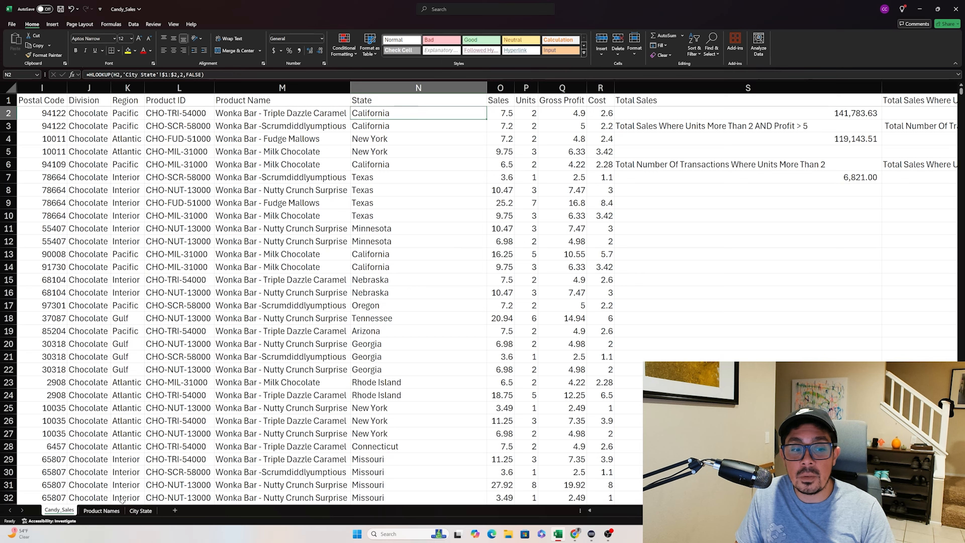
pyautogui.click(129, 511)
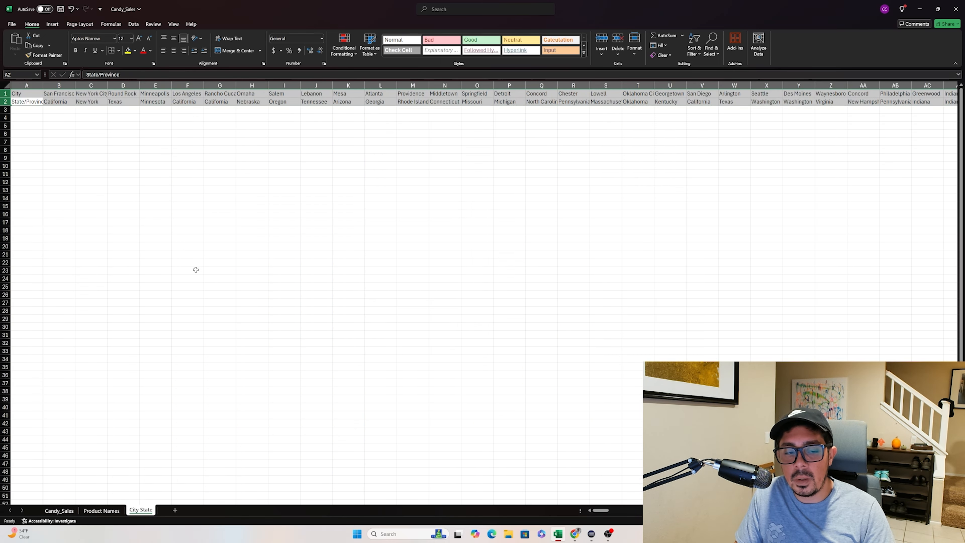
pyautogui.click(57, 510)
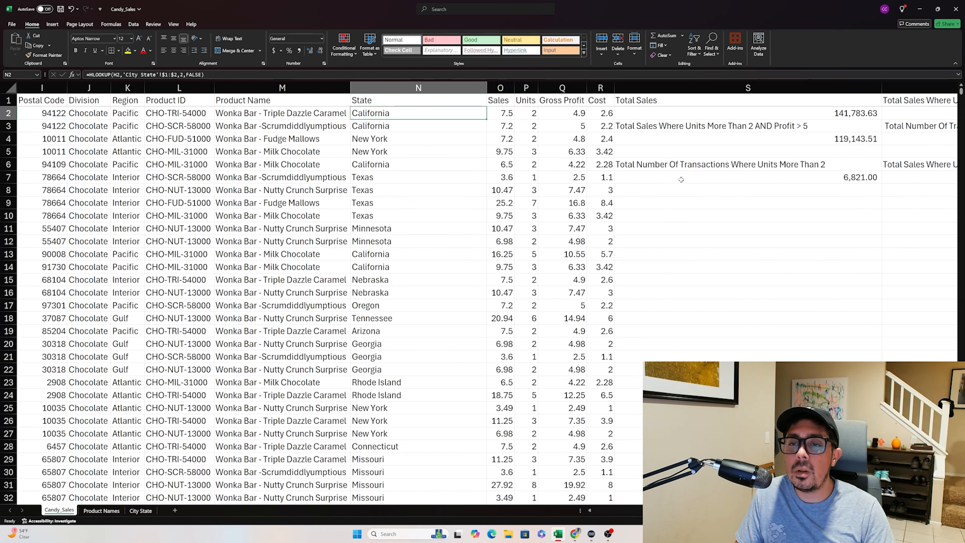
# Step: Review the sales total formulas: SUM in S2, SUMIF in T2 and SUMIFS in S4
pyautogui.click(692, 138)
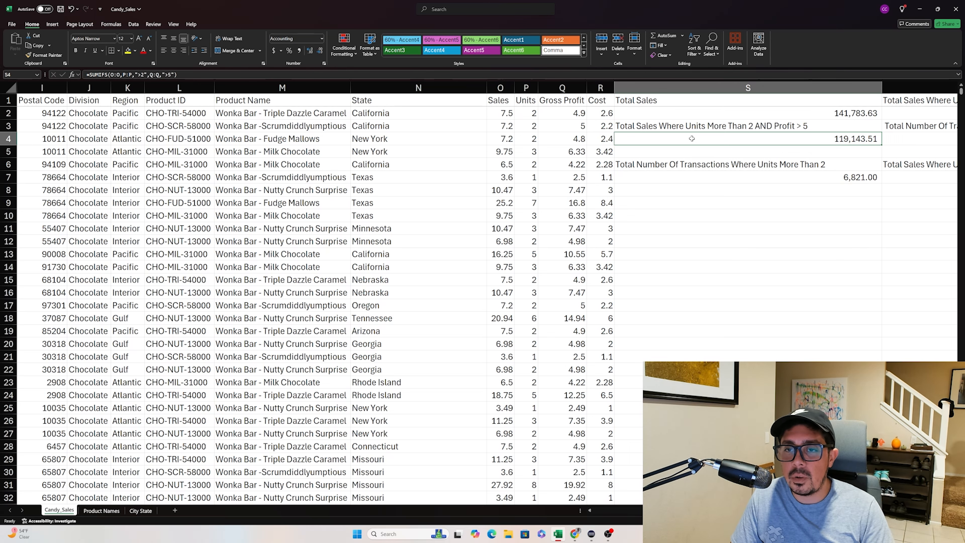
pyautogui.hscroll(3, 692, 139)
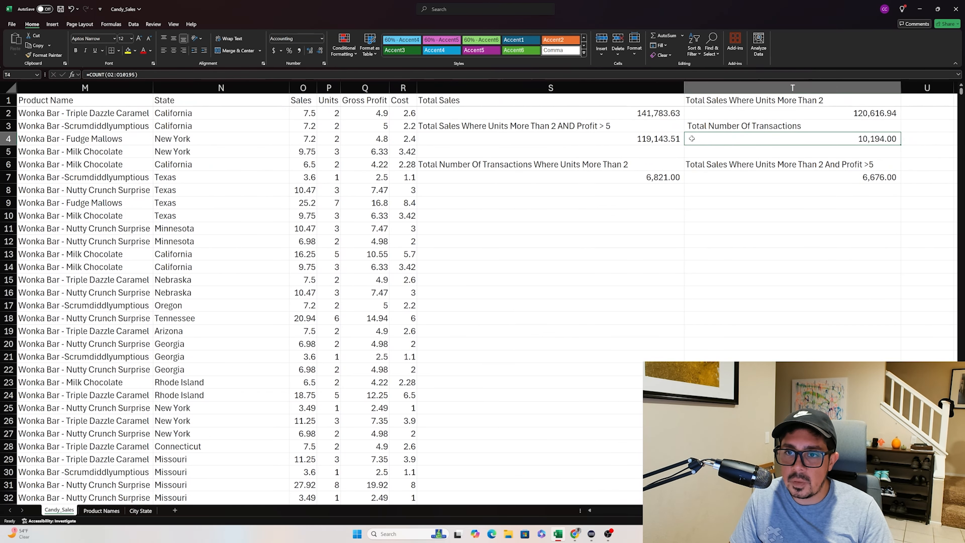
pyautogui.press('Up')
pyautogui.press('Up')
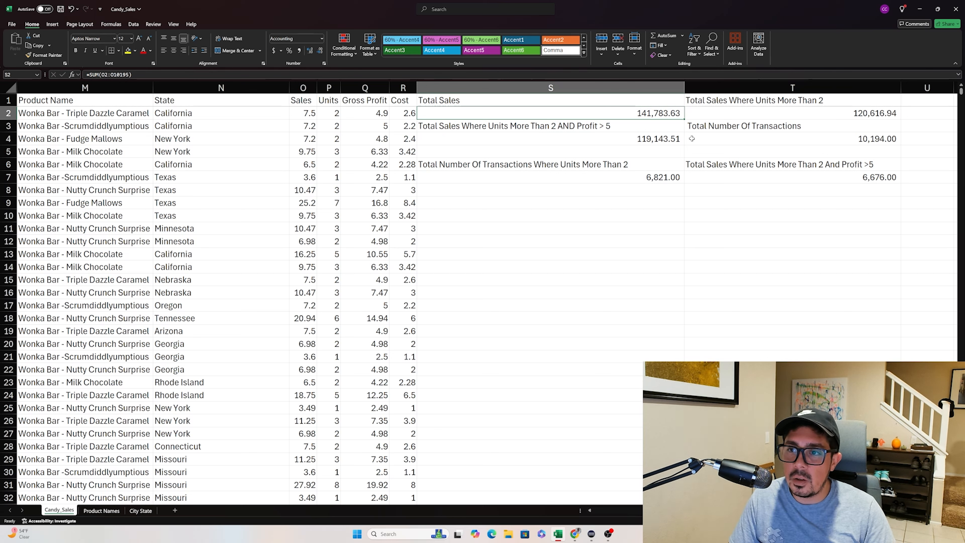
pyautogui.press('Right')
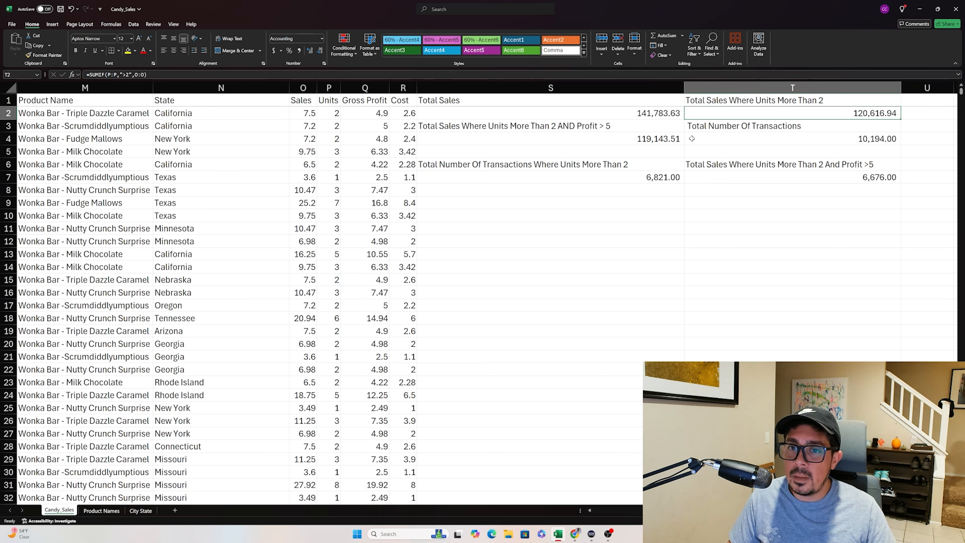
pyautogui.press('Left')
pyautogui.press('Down')
pyautogui.press('Down')
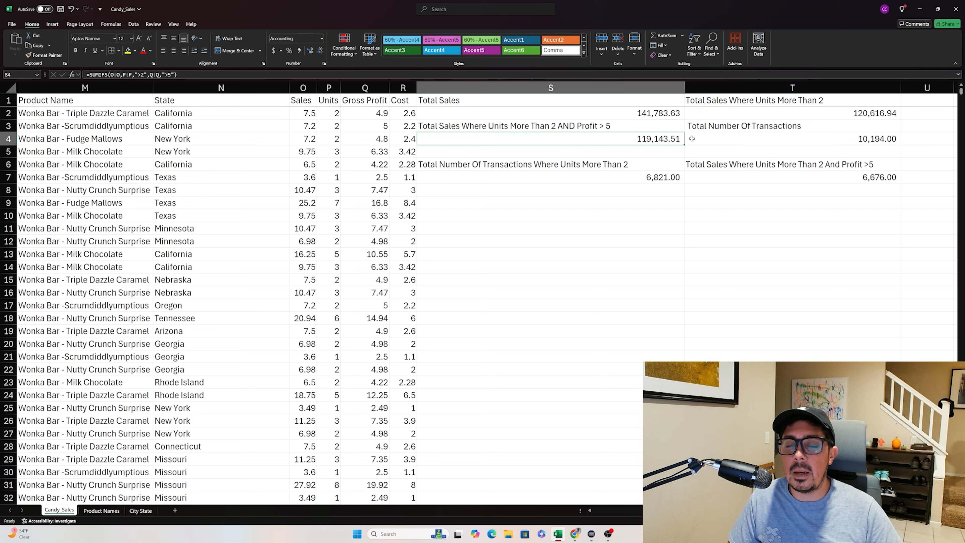
pyautogui.press('Left')
pyautogui.press('Left')
pyautogui.press('Left')
pyautogui.press('Right')
pyautogui.press('Right')
pyautogui.press('Right')
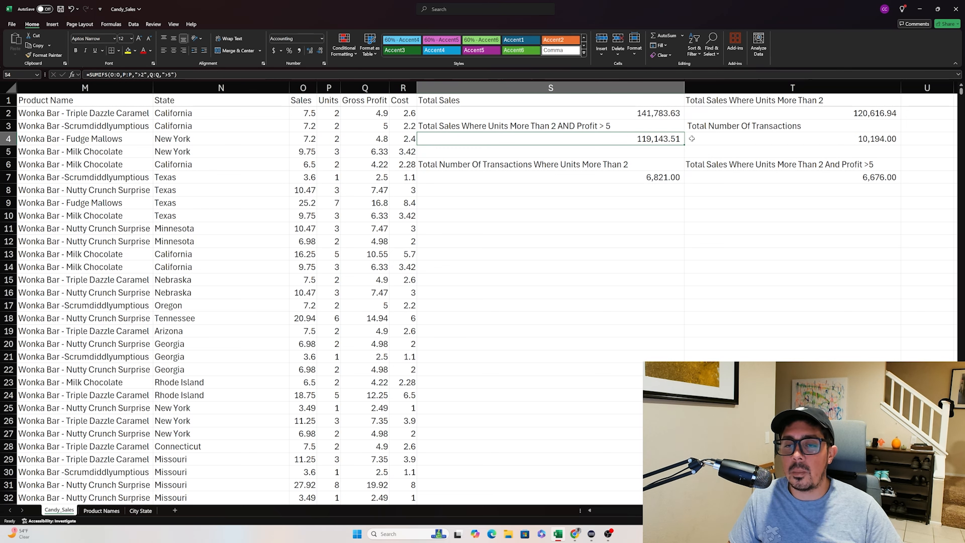
# Step: Review the transaction count formulas: COUNT in T4, the conditional count in S7 and COUNTIFS in T7
pyautogui.press('Right')
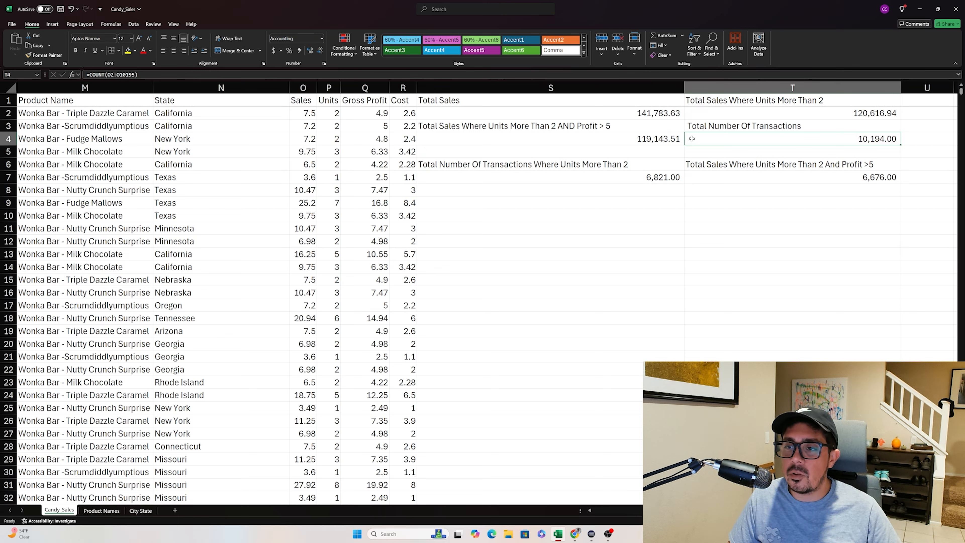
pyautogui.press('Left')
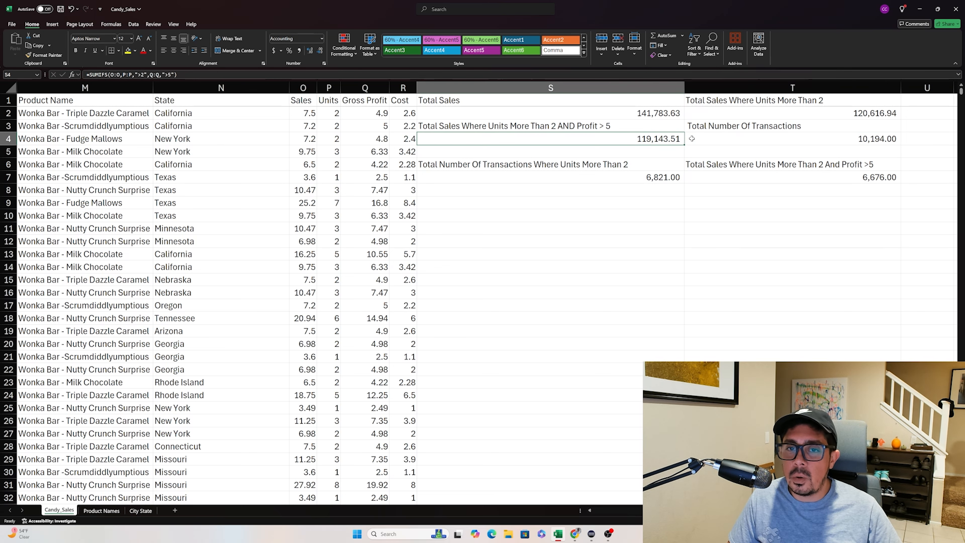
pyautogui.press('Down')
pyautogui.press('Down')
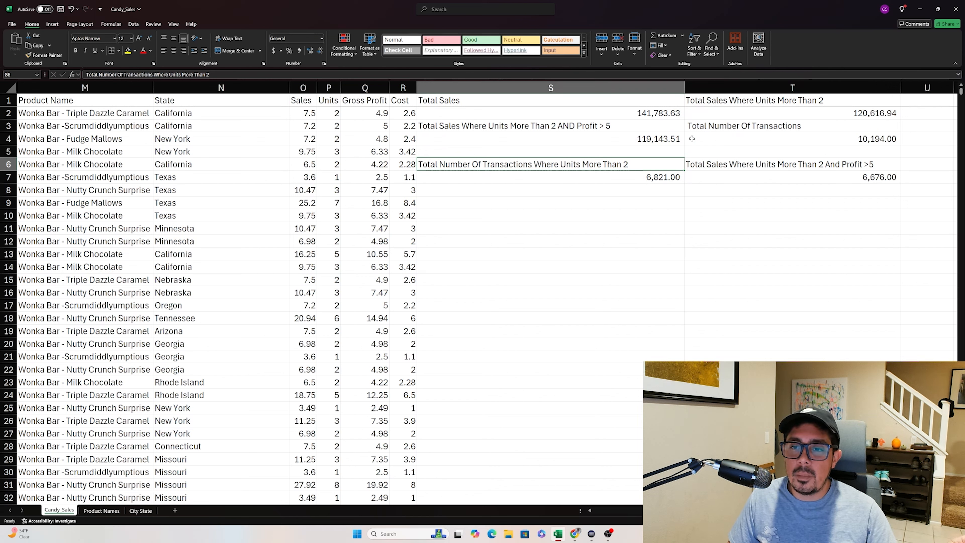
pyautogui.press('Down')
pyautogui.press('Right')
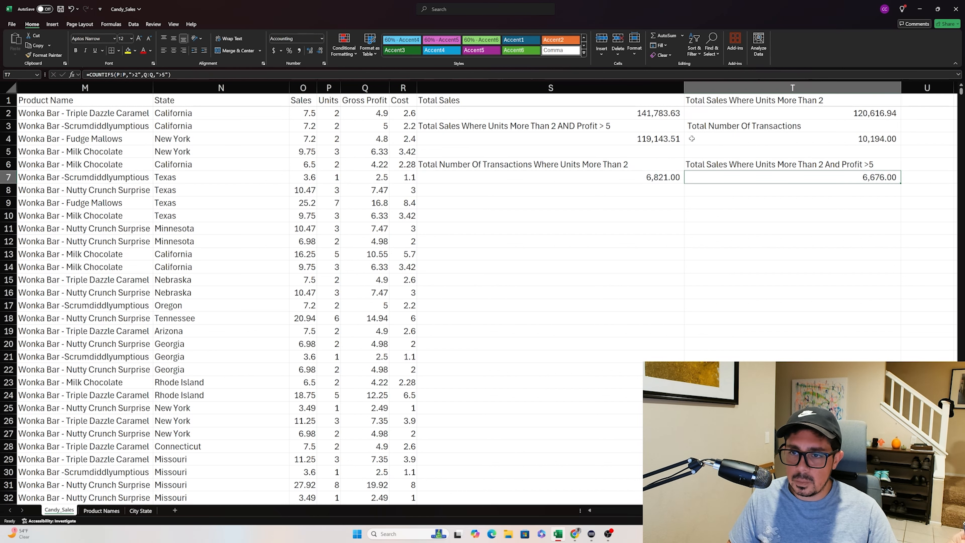